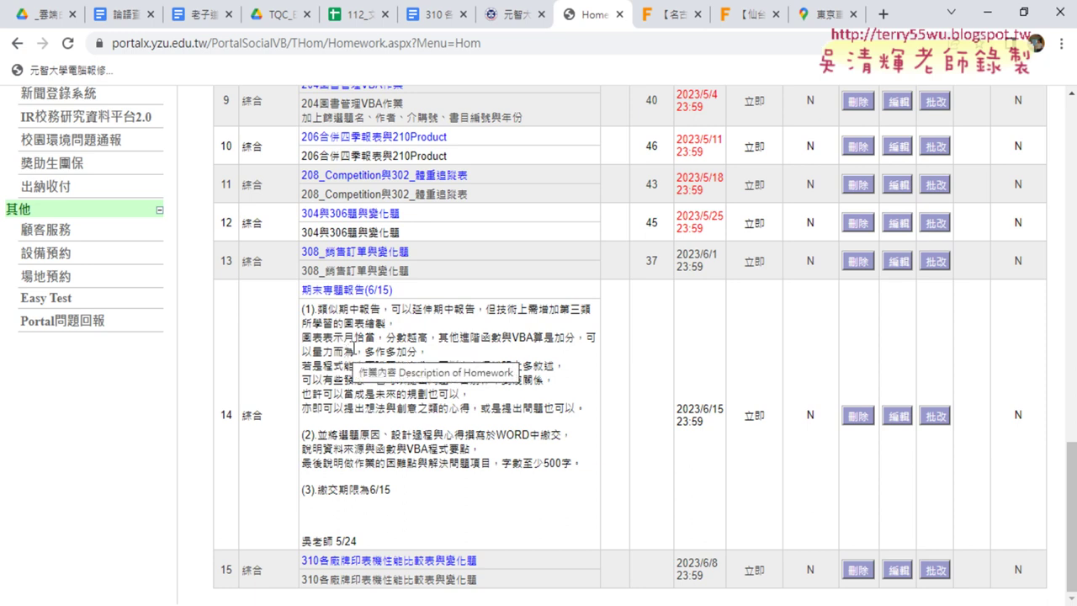
Step: Select the 期末專題報告(6/15) title in row 14 and show the June 2023 calendar
left_click_drag(395, 291, 301, 291)
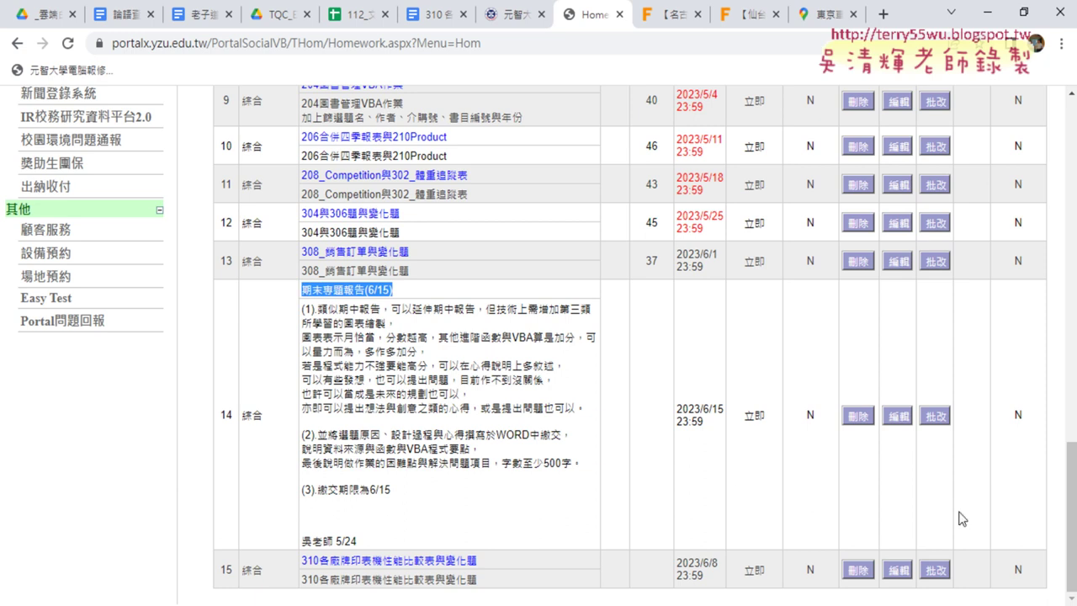
key("super+alt+d")
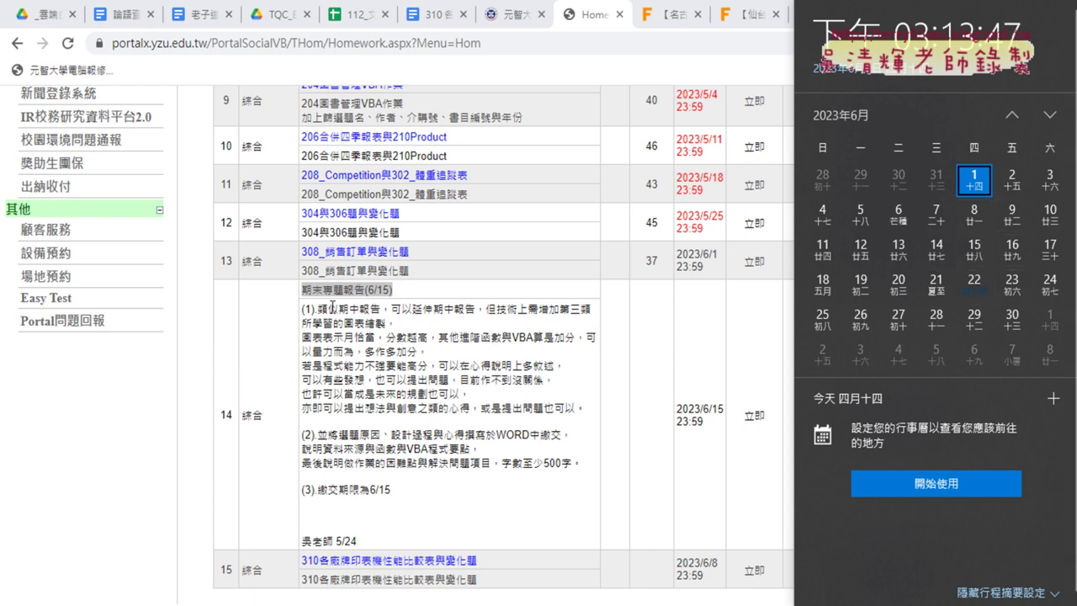
Step: Close the calendar and highlight 類似期中報告，可以延伸期中報告 in the row 14 description
left_click_drag(319, 307, 476, 311)
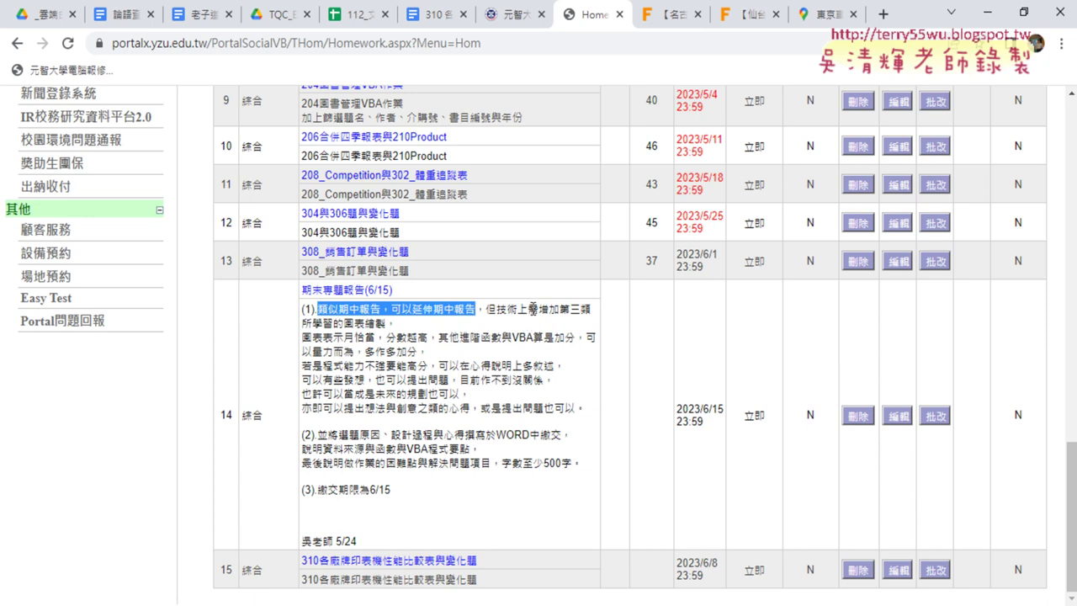
Step: Highlight 第三類 at the end of requirement (1), then 圖表繪製 on the next line
left_click_drag(559, 310, 592, 310)
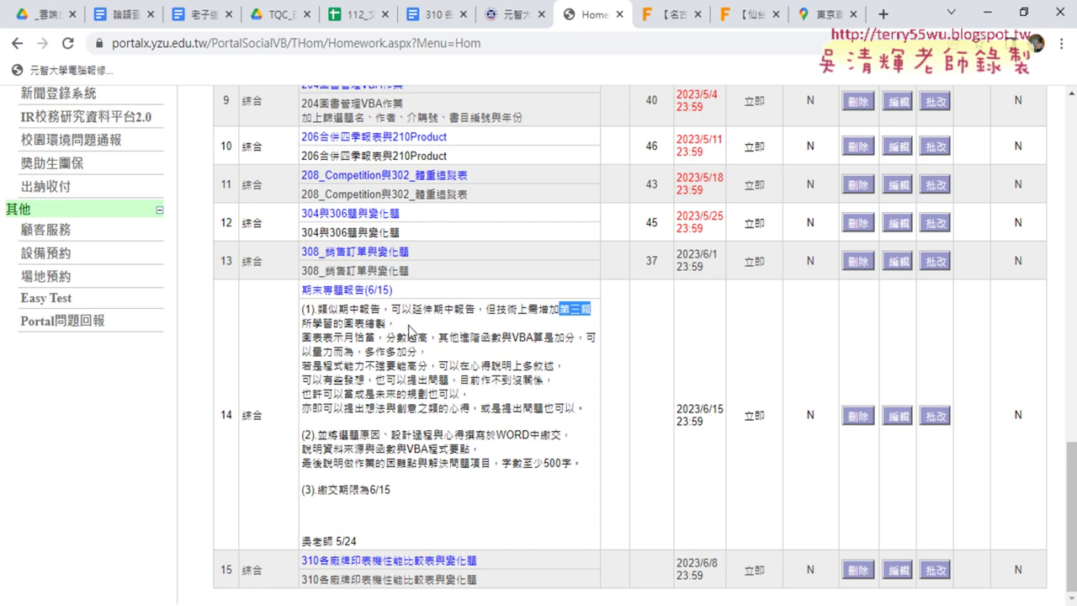
left_click_drag(386, 323, 342, 324)
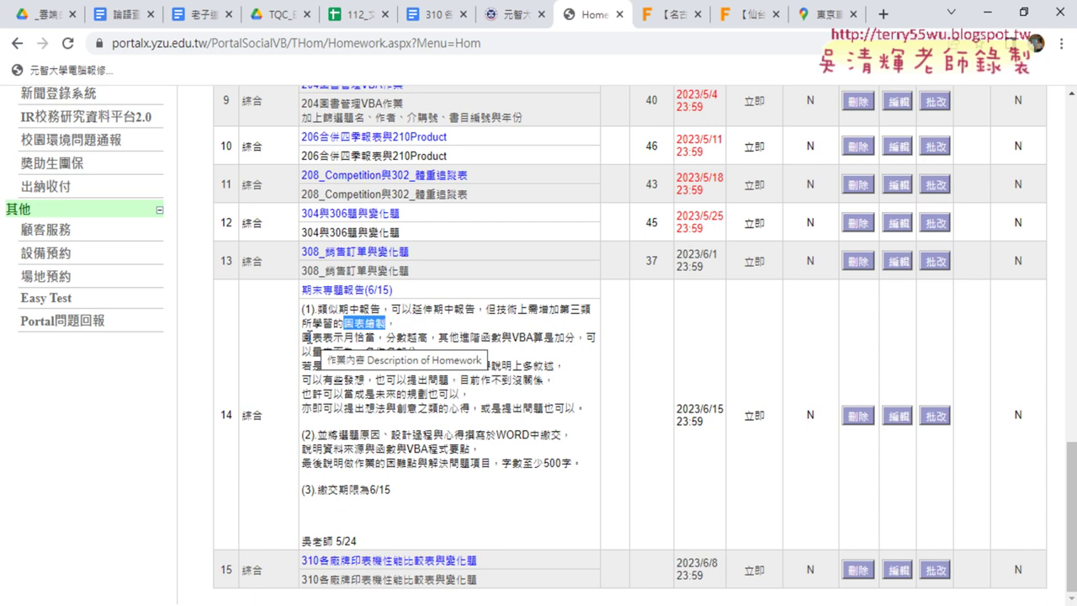
Step: Highlight 分數越高, 進階函數, VBA算是加分 and 心得說明上多敘述 one after another
left_click(346, 337)
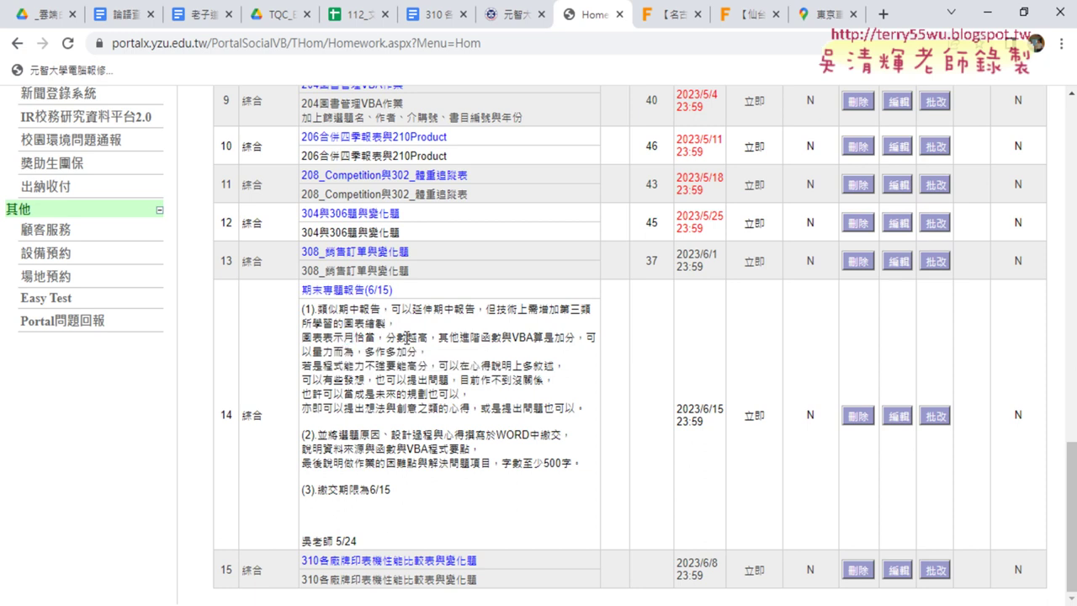
left_click_drag(384, 338, 428, 338)
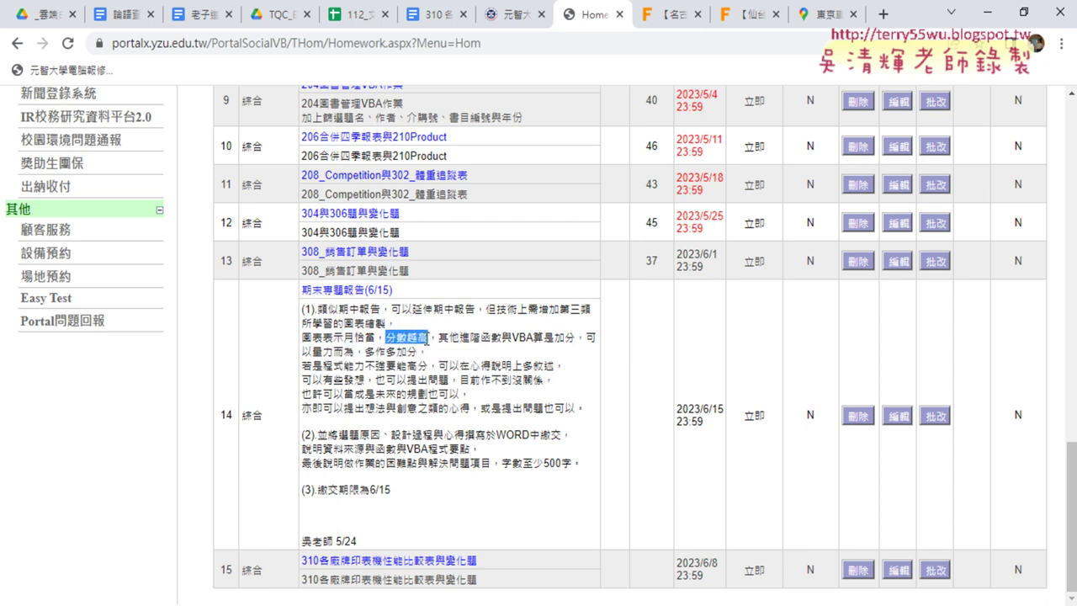
left_click_drag(459, 338, 503, 338)
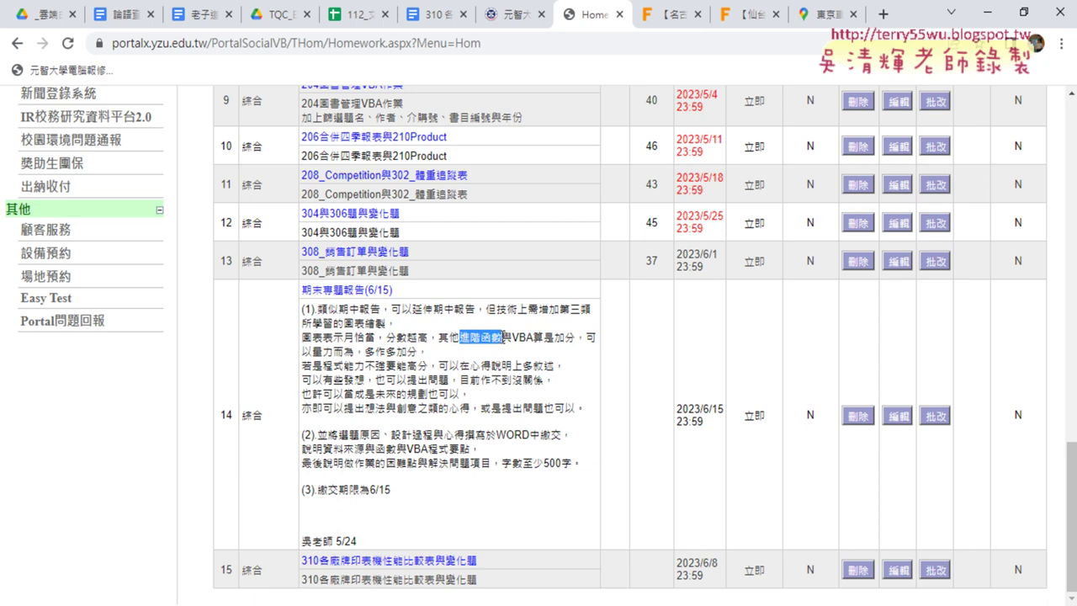
mouse_move(511, 337)
left_mouse_down()
mouse_move(532, 337)
mouse_move(512, 338)
left_mouse_up()
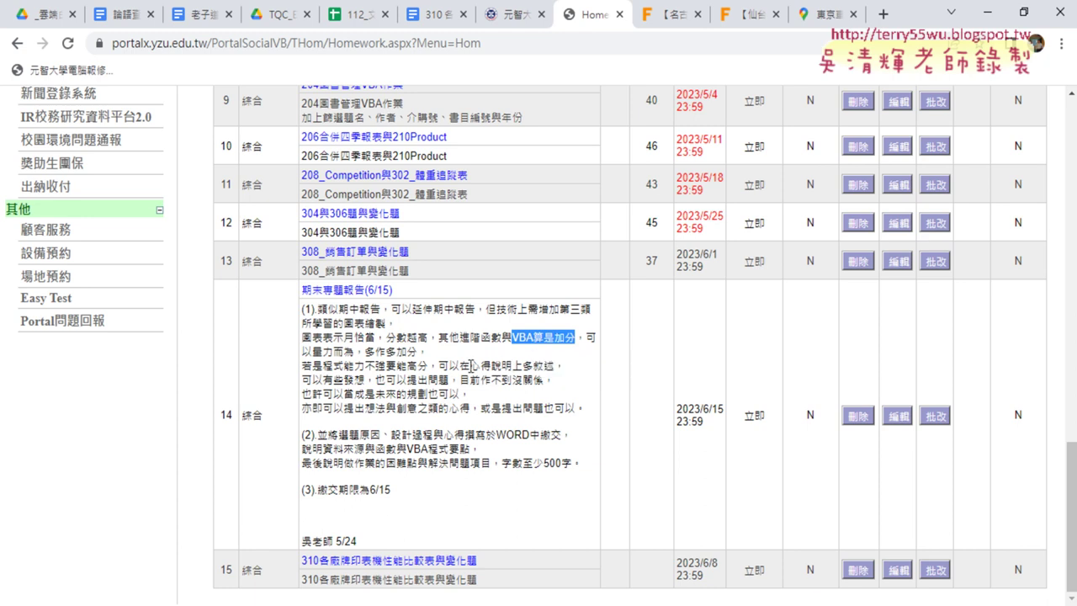
left_click_drag(470, 365, 556, 365)
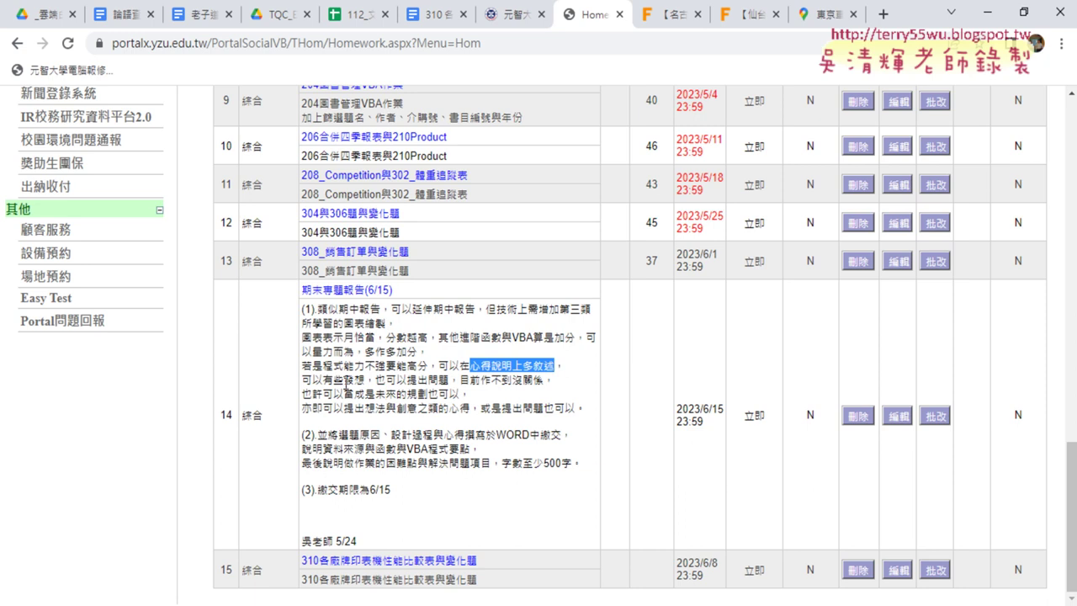
Step: Highlight 發想, clear it, then highlight the 字數至少500字 requirement in item (2)
left_click_drag(344, 380, 365, 381)
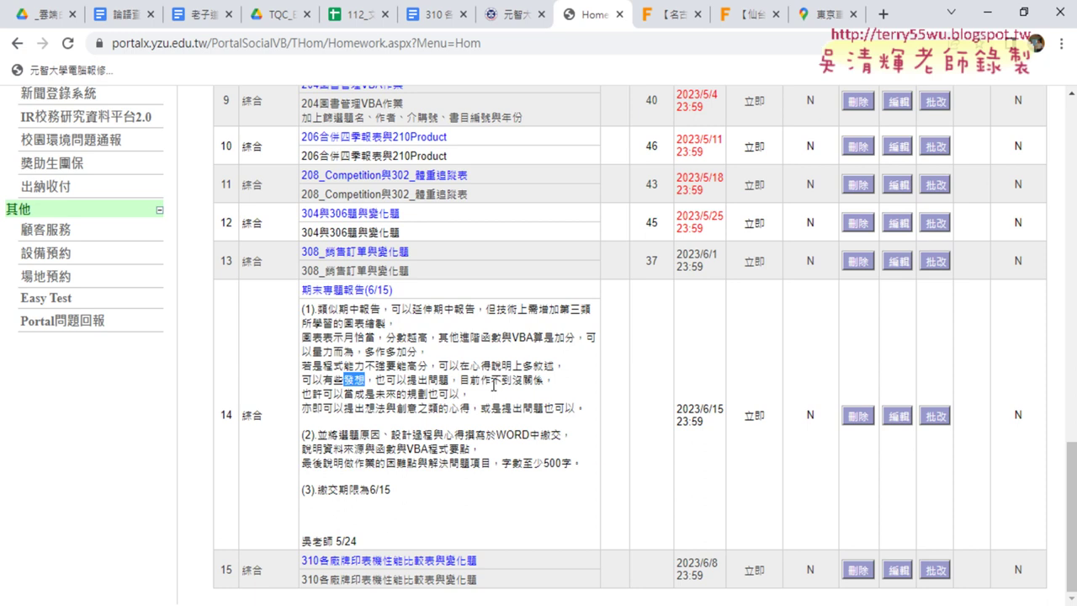
left_click(464, 413)
left_click_drag(572, 463, 502, 467)
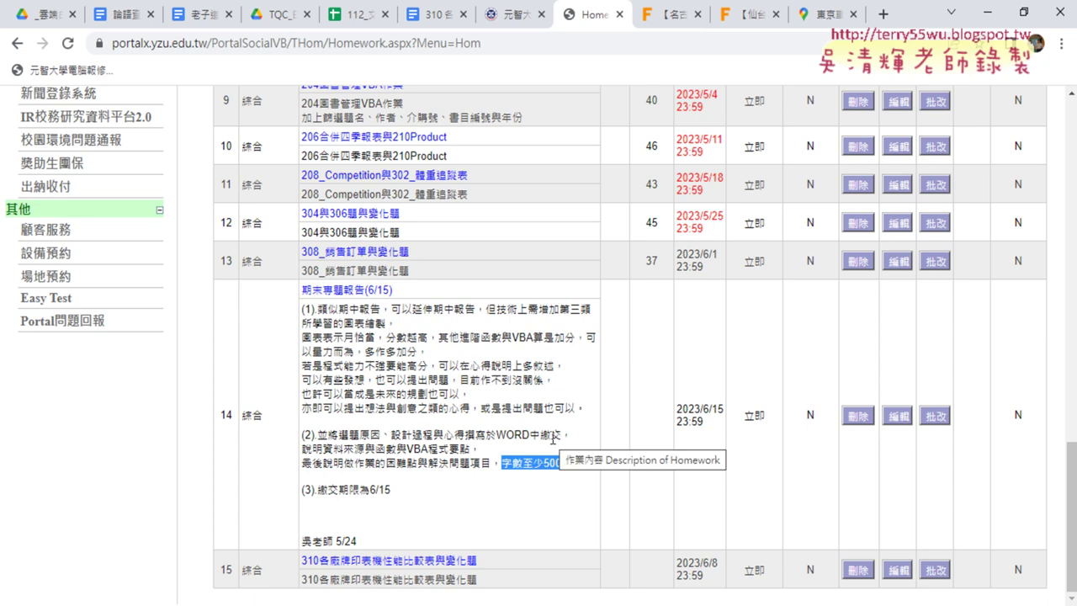
Step: In the 老子道德經 notes, scroll up and select the COUNTIF formula line
left_click(200, 23)
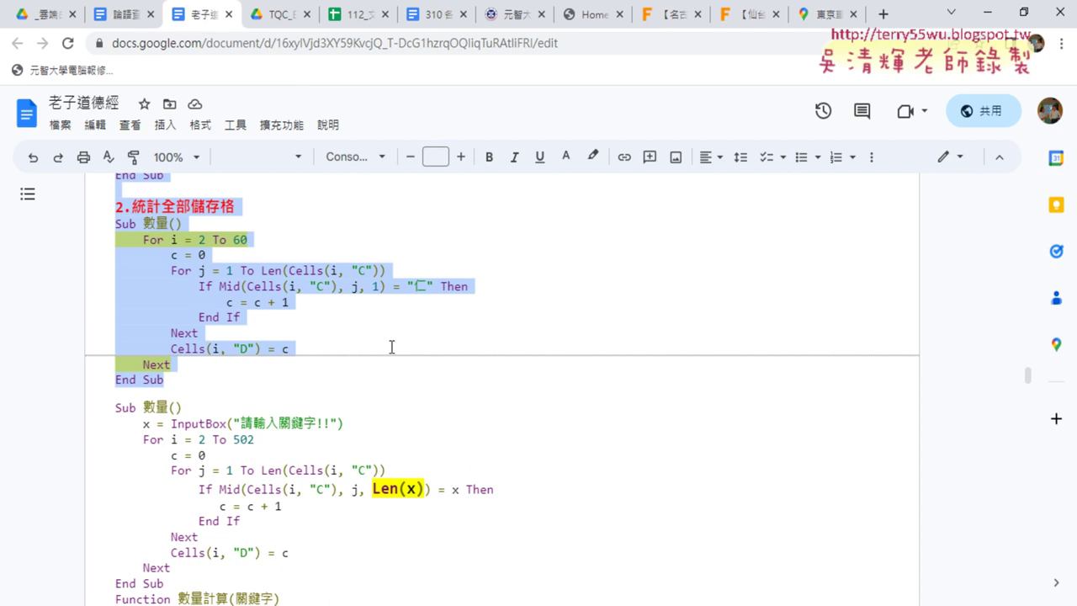
scroll(441, 400, "up", 3)
scroll(440, 399, "up", 5)
scroll(441, 400, "up", 3)
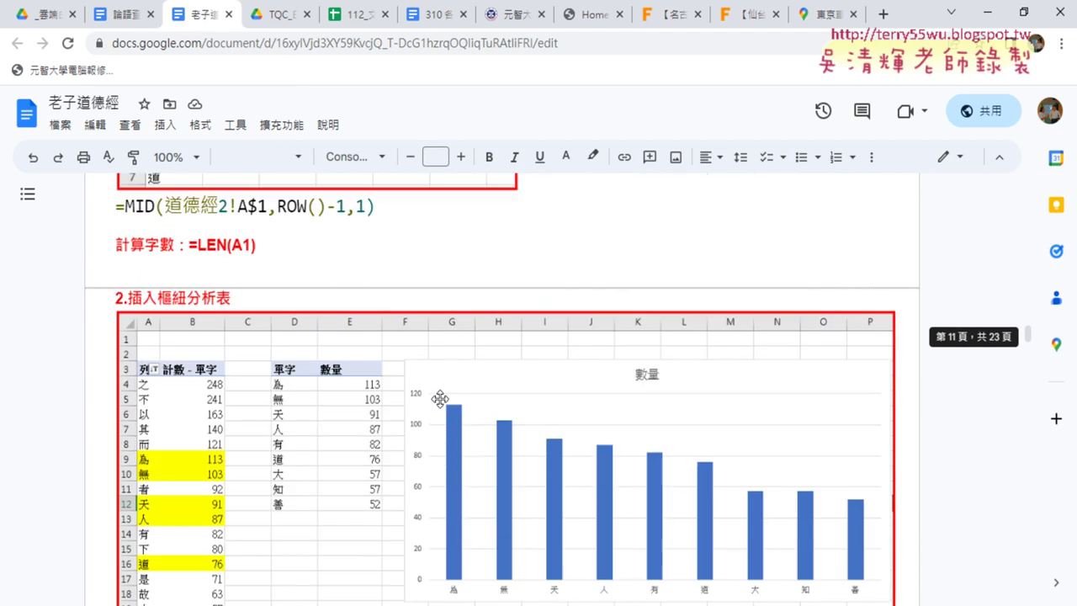
scroll(441, 400, "up", 2)
scroll(441, 400, "up", 2)
scroll(441, 399, "up", 2)
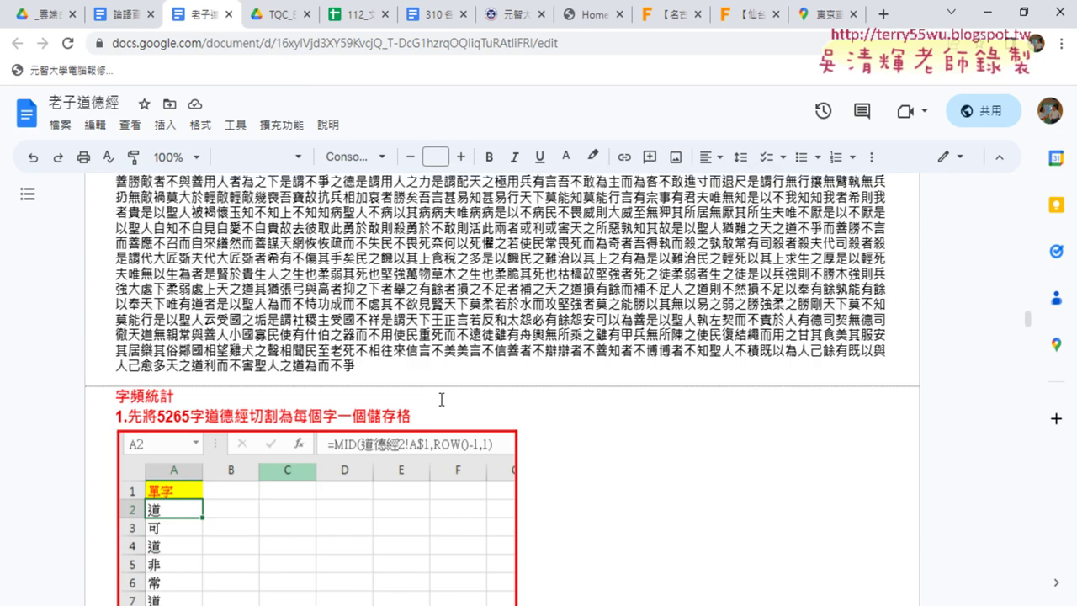
scroll(441, 402, "up", 5)
scroll(441, 402, "up", 5)
scroll(441, 402, "up", 5)
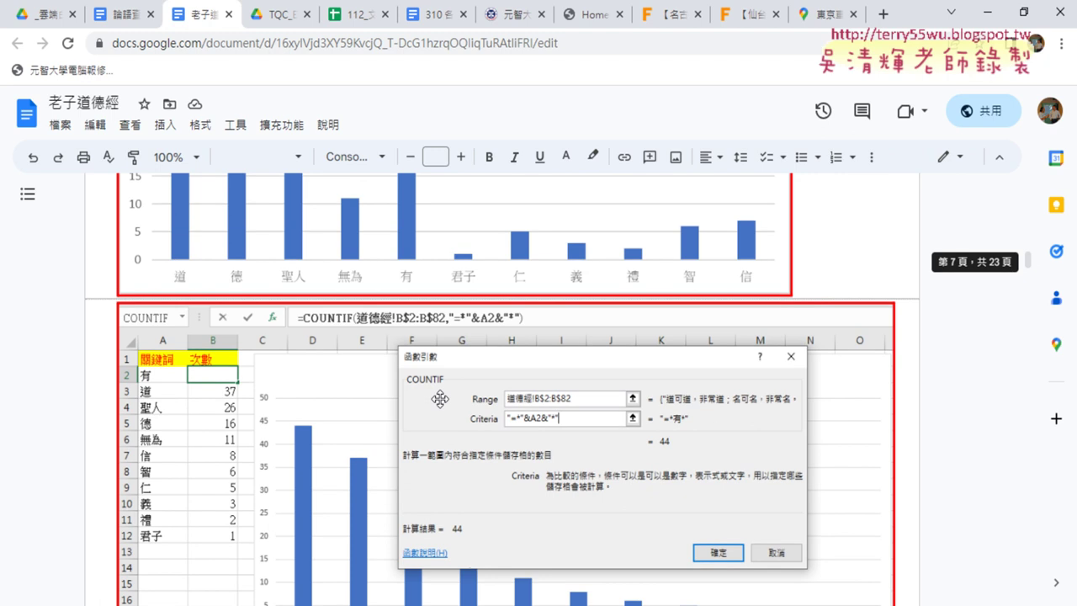
scroll(440, 399, "up", 5)
scroll(440, 398, "up", 2)
scroll(440, 399, "up", 2)
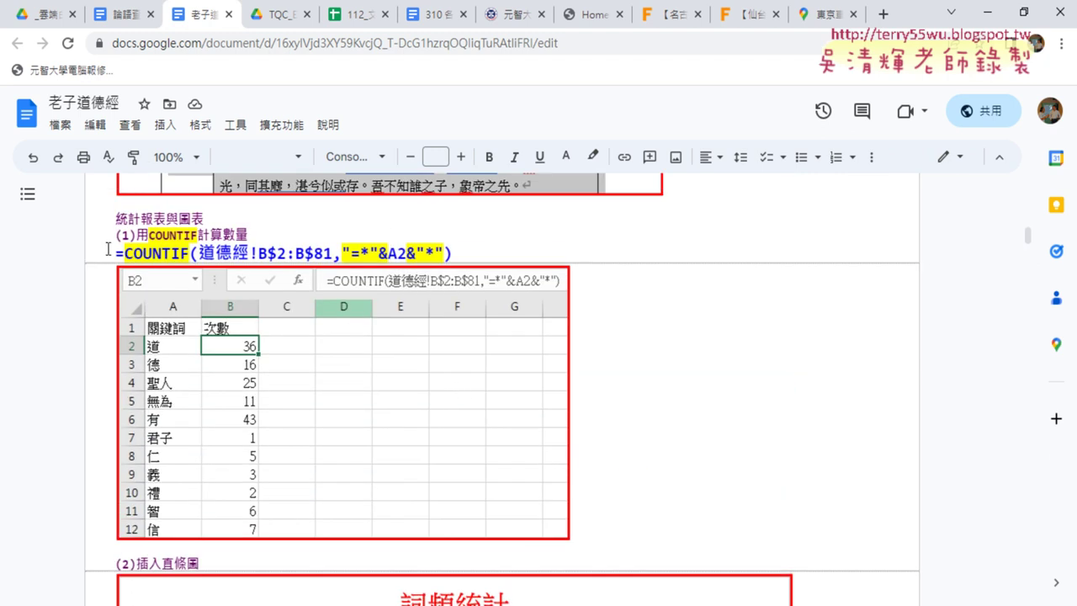
left_click_drag(115, 251, 535, 250)
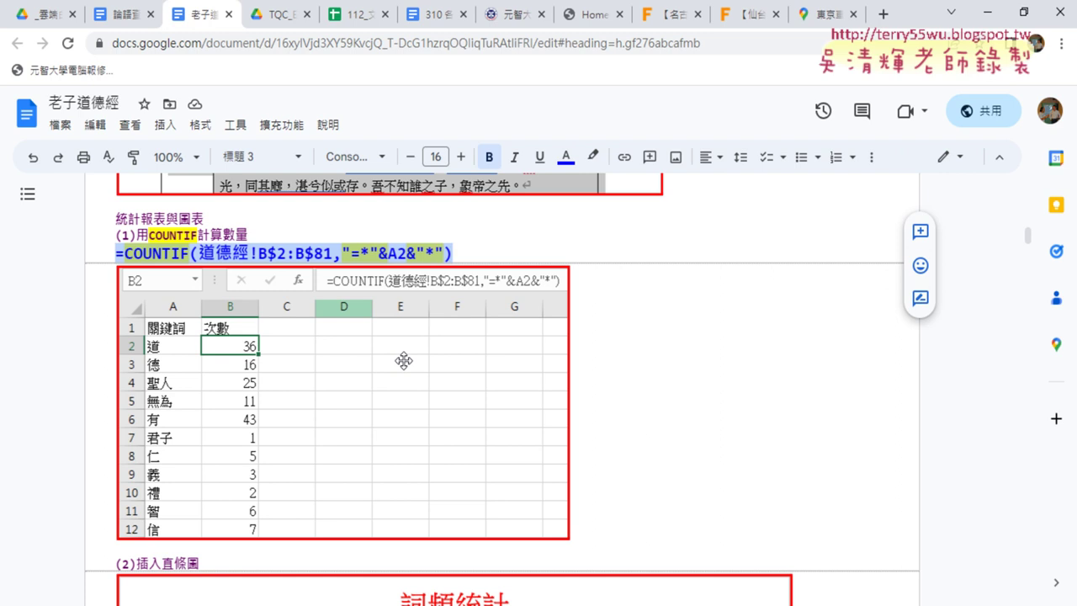
left_click_drag(117, 252, 191, 255)
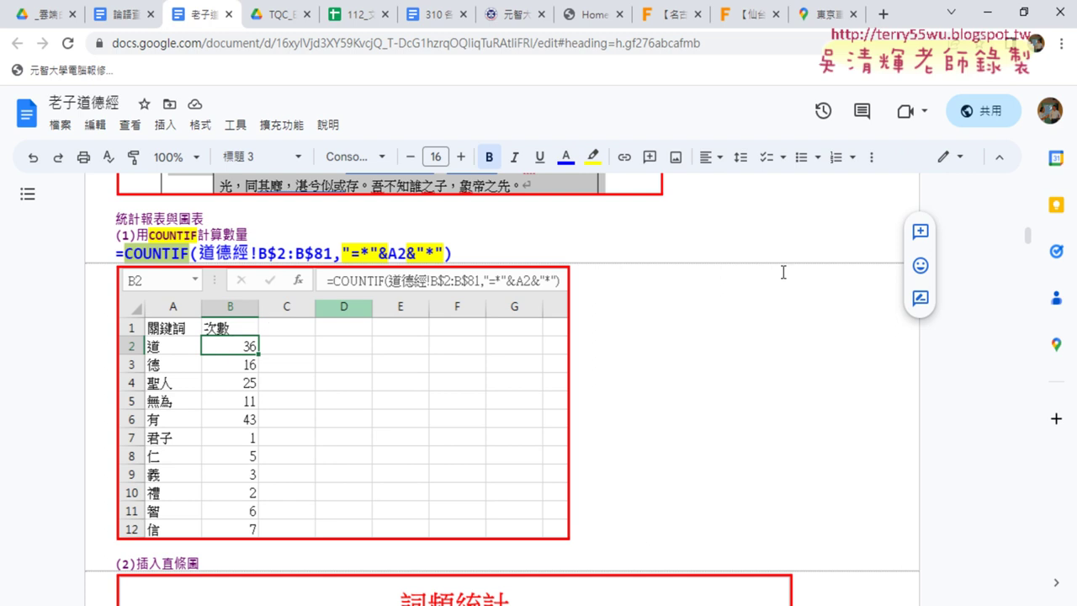
Step: Scroll down to the 數量 VBA macro looping over rows 2 to 60, then minimize the browser
scroll(759, 303, "down", 3)
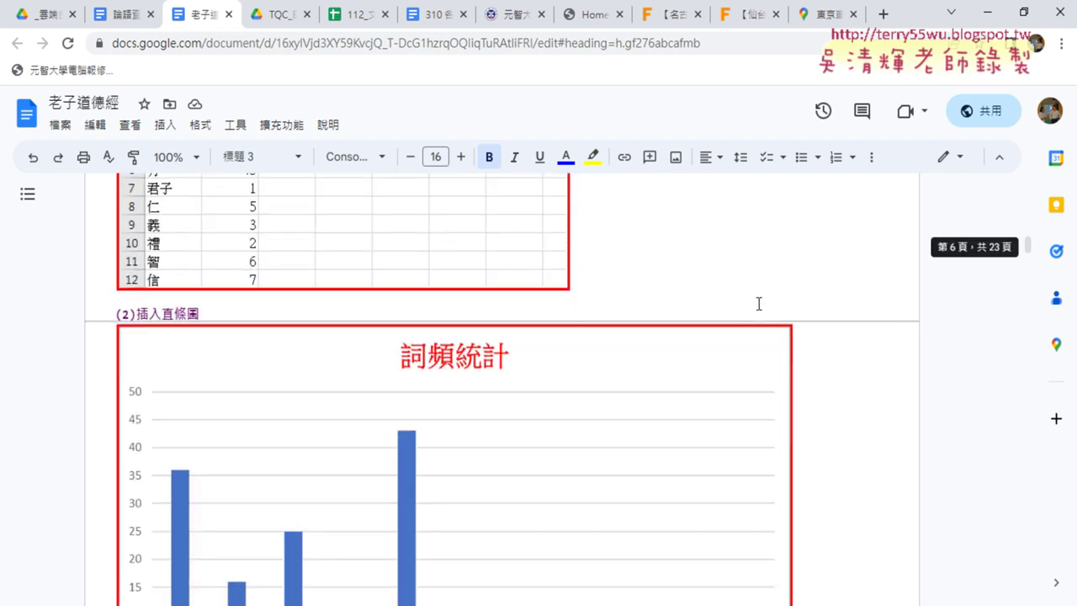
scroll(760, 303, "down", 2)
scroll(757, 303, "down", 1)
scroll(757, 303, "down", 3)
scroll(757, 303, "down", 5)
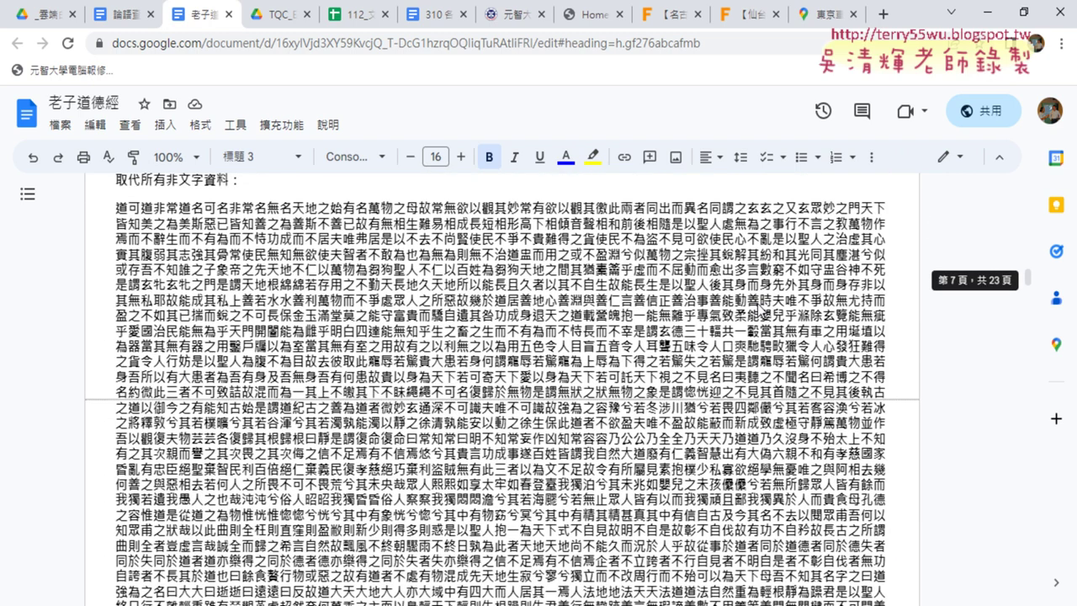
scroll(757, 302, "down", 5)
scroll(759, 307, "down", 5)
scroll(760, 308, "down", 5)
scroll(757, 301, "down", 5)
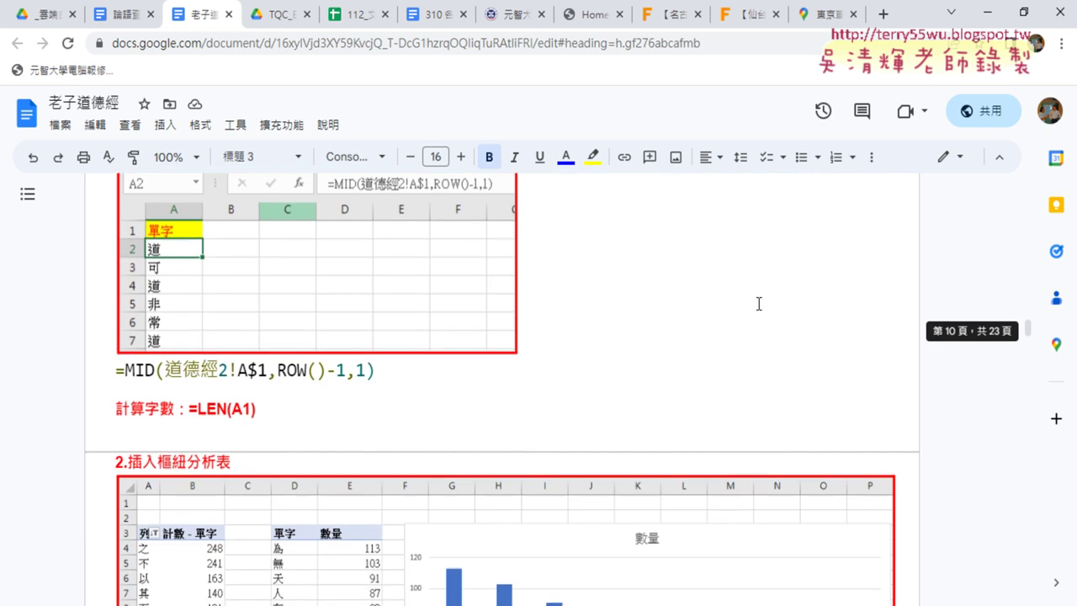
scroll(757, 302, "down", 5)
scroll(758, 303, "down", 5)
scroll(757, 303, "down", 3)
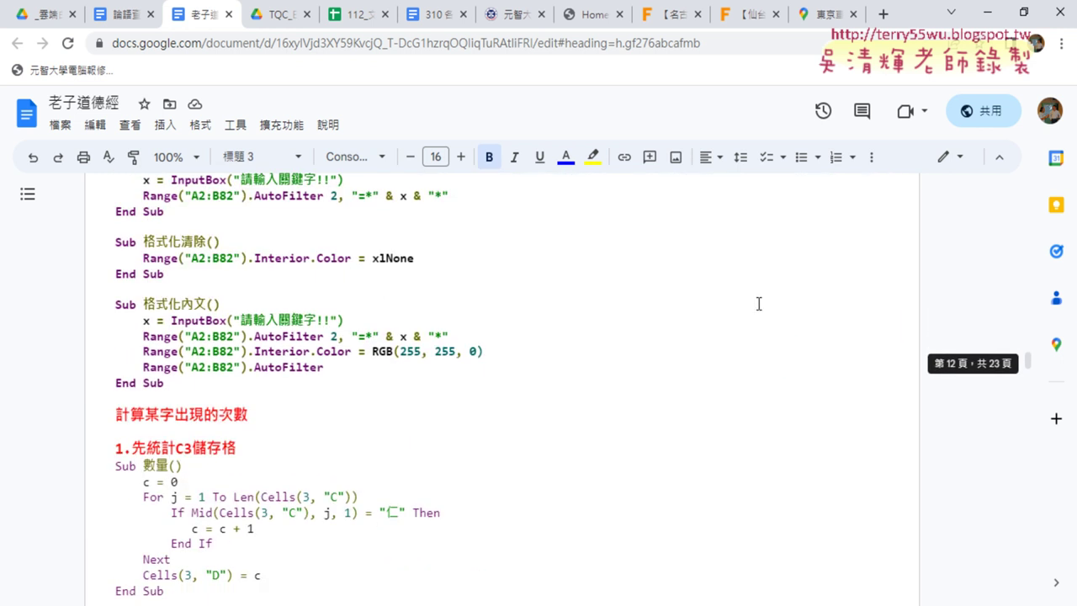
scroll(758, 304, "down", 2)
scroll(758, 303, "down", 1)
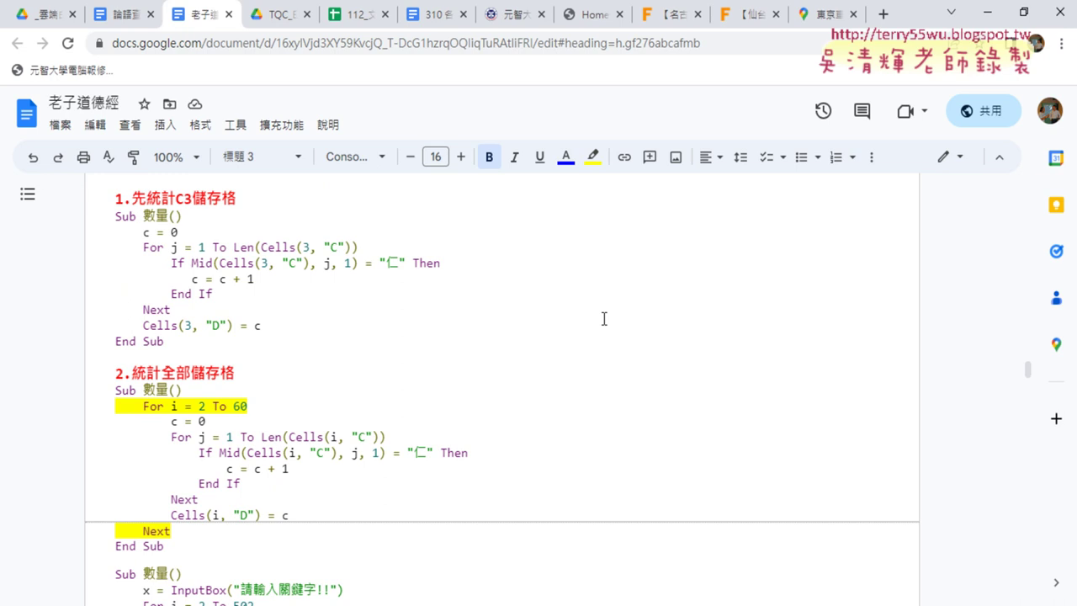
left_click(990, 18)
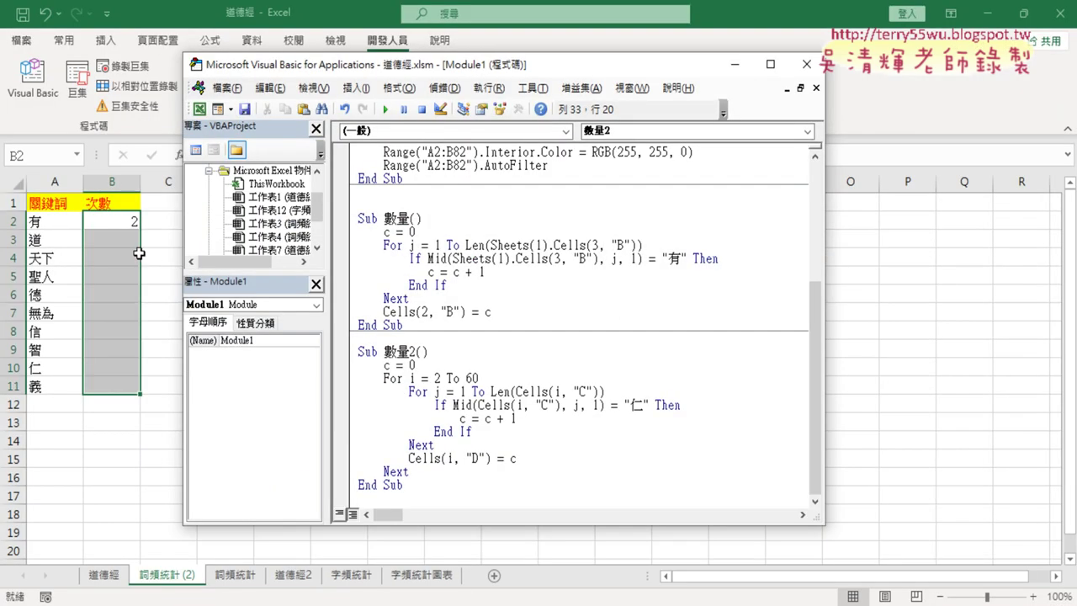
Step: Back in Excel, annotate the COUNTIF formula and its result 44 in cell B2 of 詞頻統計
left_click(126, 218)
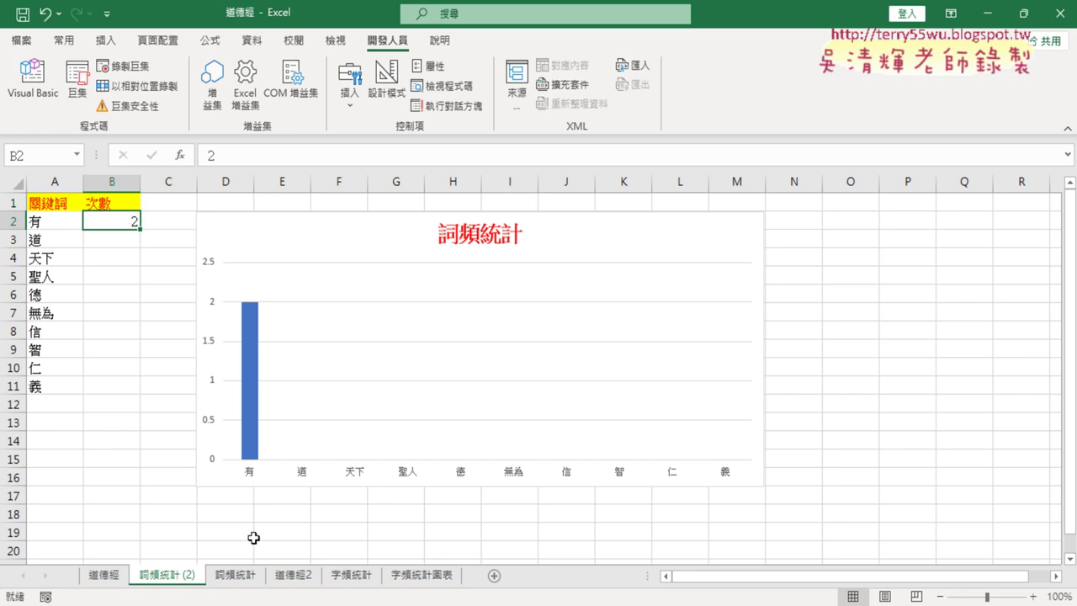
left_click(238, 574)
left_click(128, 224)
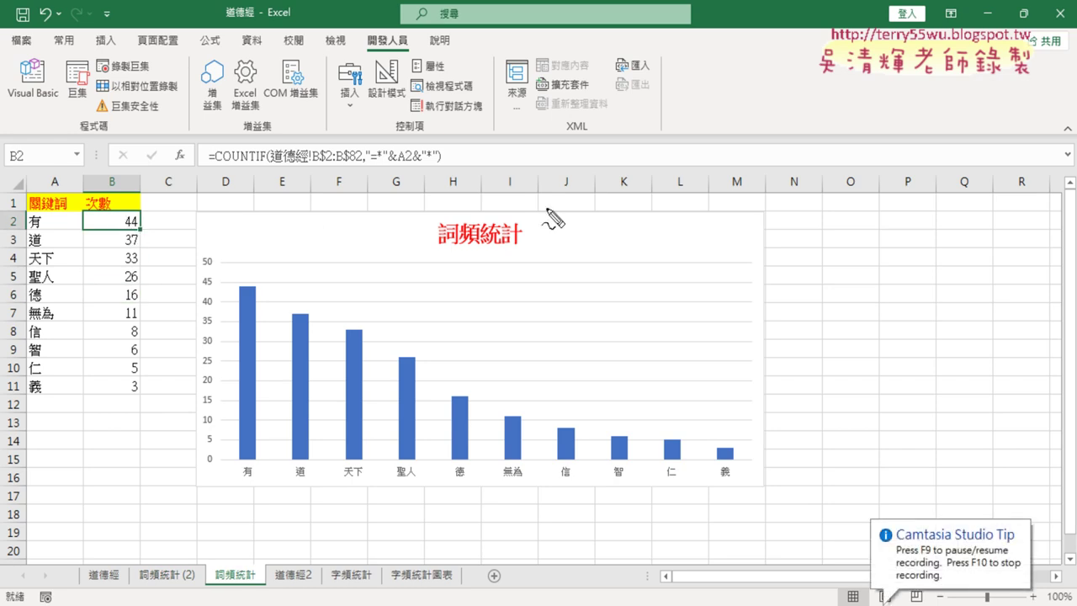
mouse_move(438, 166)
left_mouse_down()
mouse_move(219, 171)
mouse_move(446, 173)
left_mouse_up()
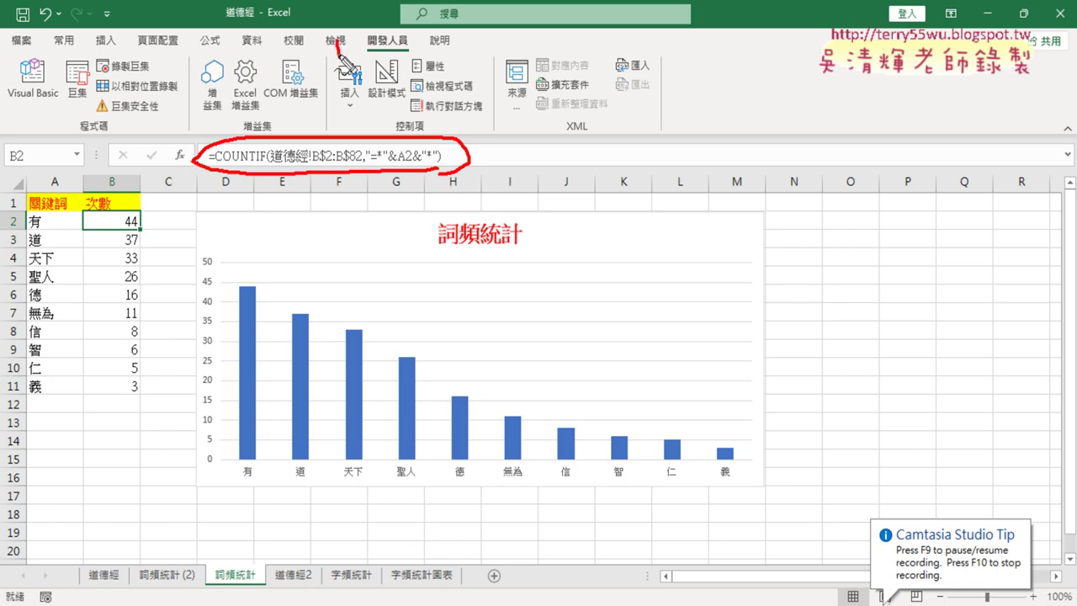
mouse_move(337, 38)
left_mouse_down()
mouse_move(353, 137)
mouse_move(381, 109)
left_mouse_up()
left_click_drag(135, 233, 143, 211)
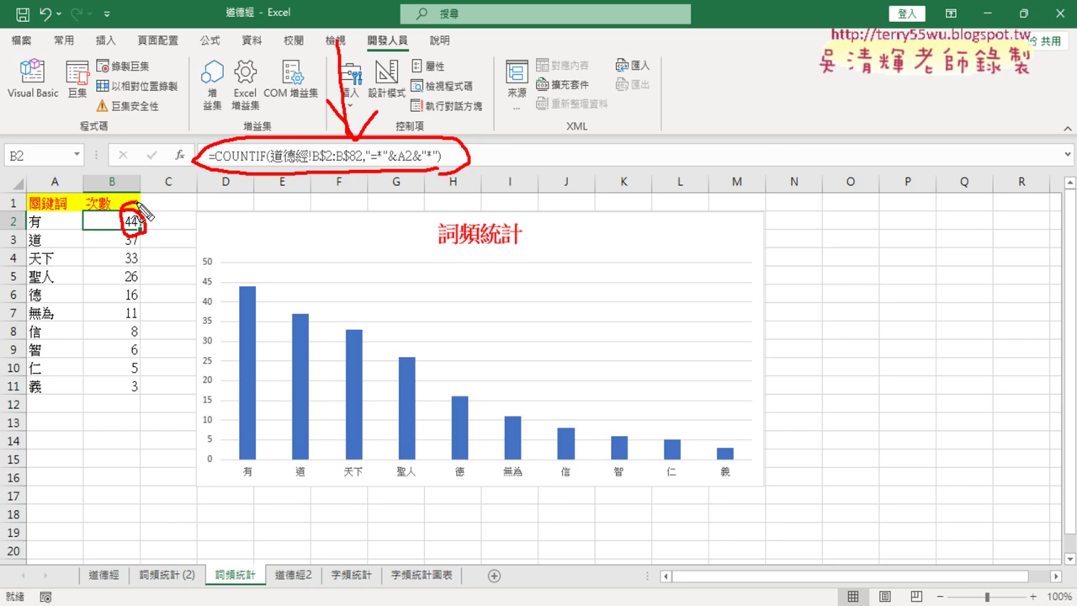
Step: Switch to the 詞頻統計 (2) sheet and open the VBA editor
key("Escape")
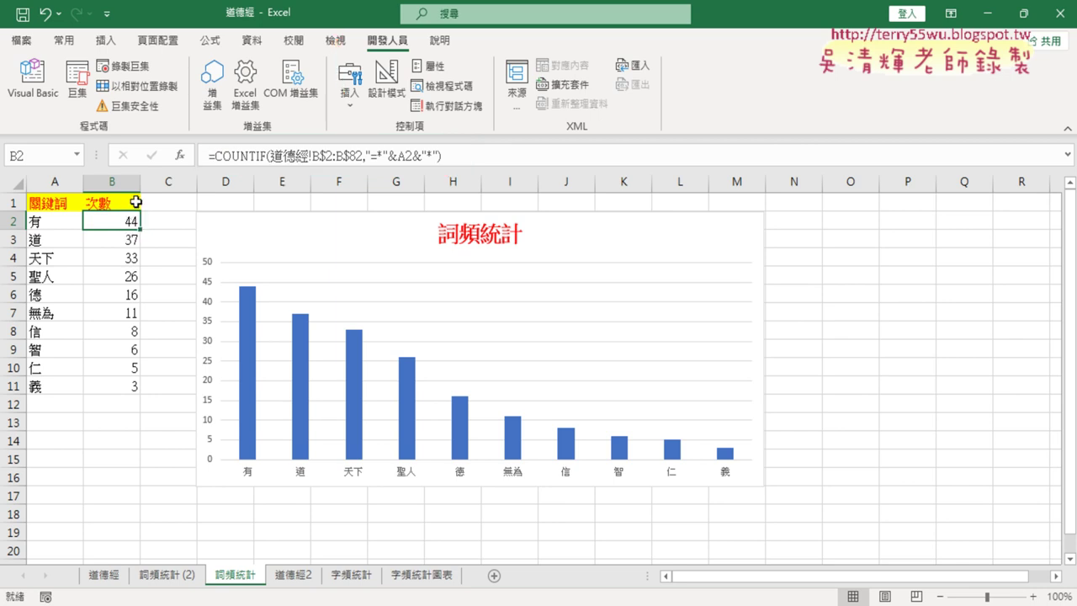
left_click(178, 579)
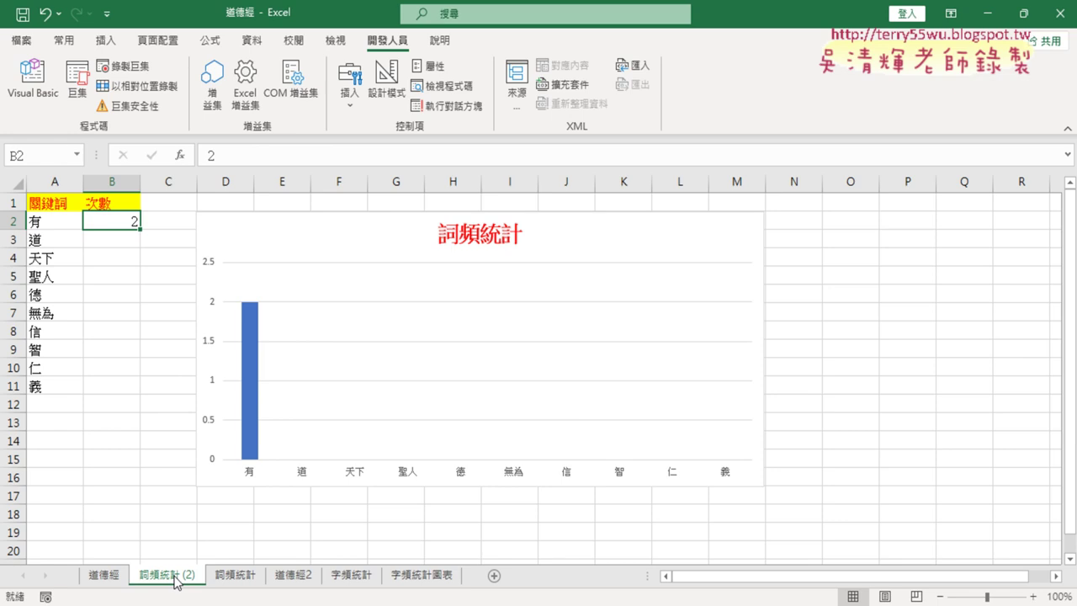
left_click(32, 80)
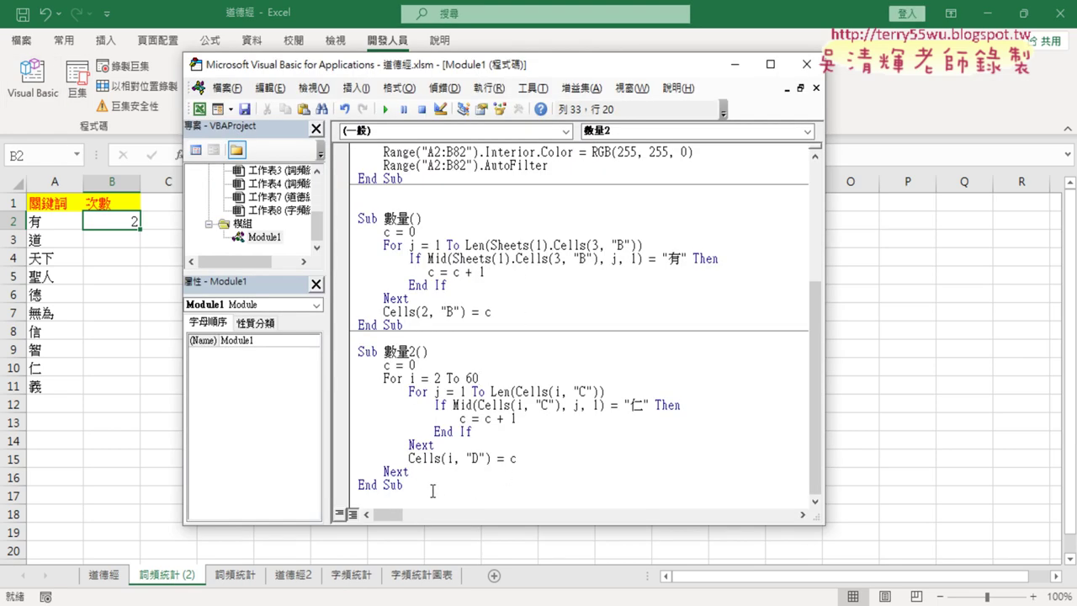
Step: Delete the 數量2 procedure from Module1, restoring the 數量 body after a trial deletion
left_click_drag(405, 486, 343, 349)
key("Delete")
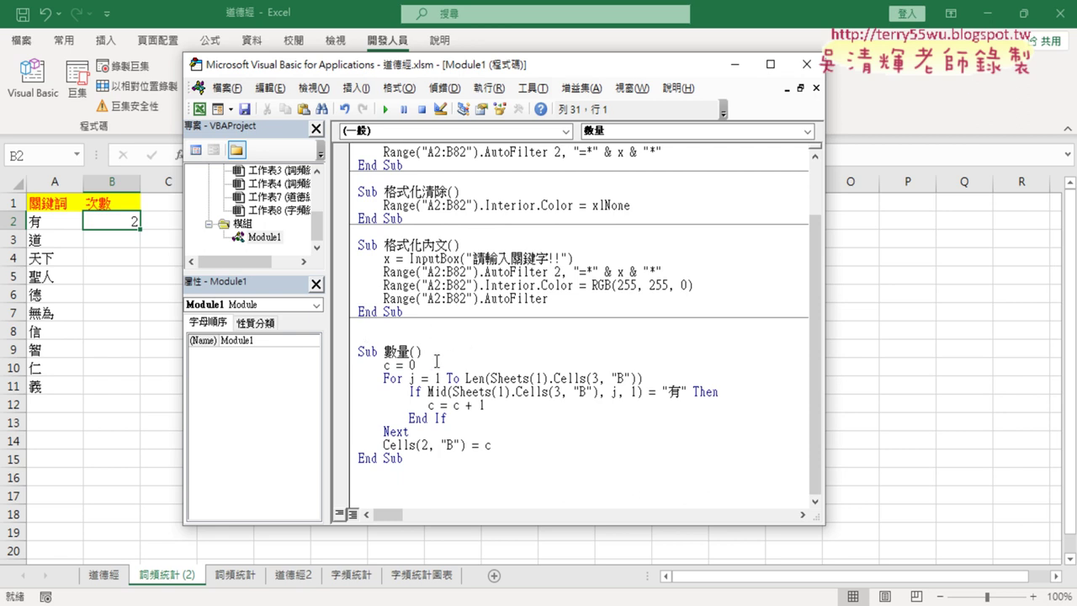
left_click_drag(410, 352, 421, 468)
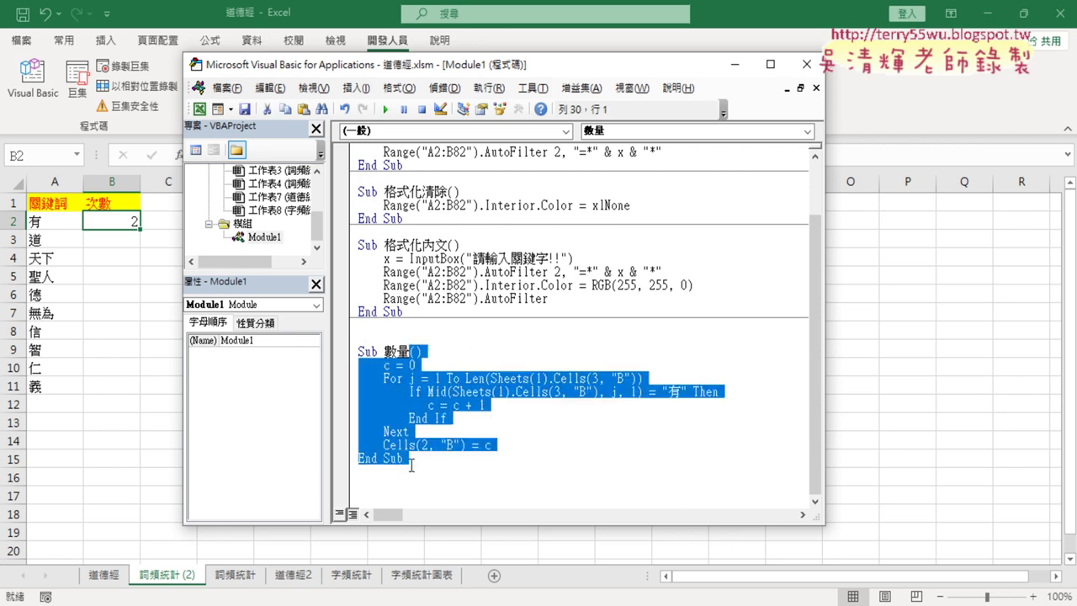
key("Delete")
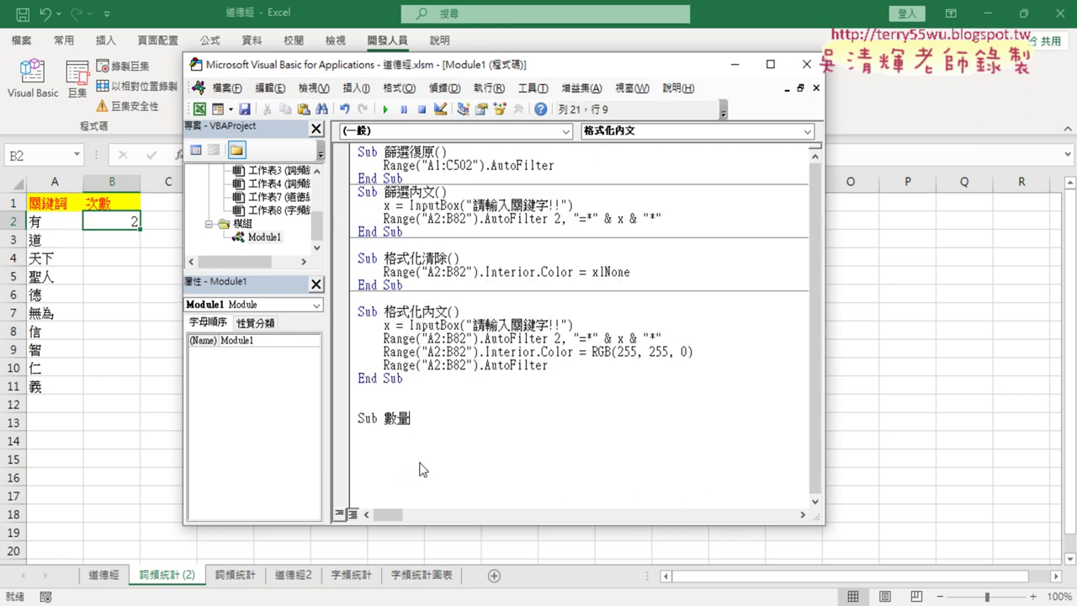
key("Return")
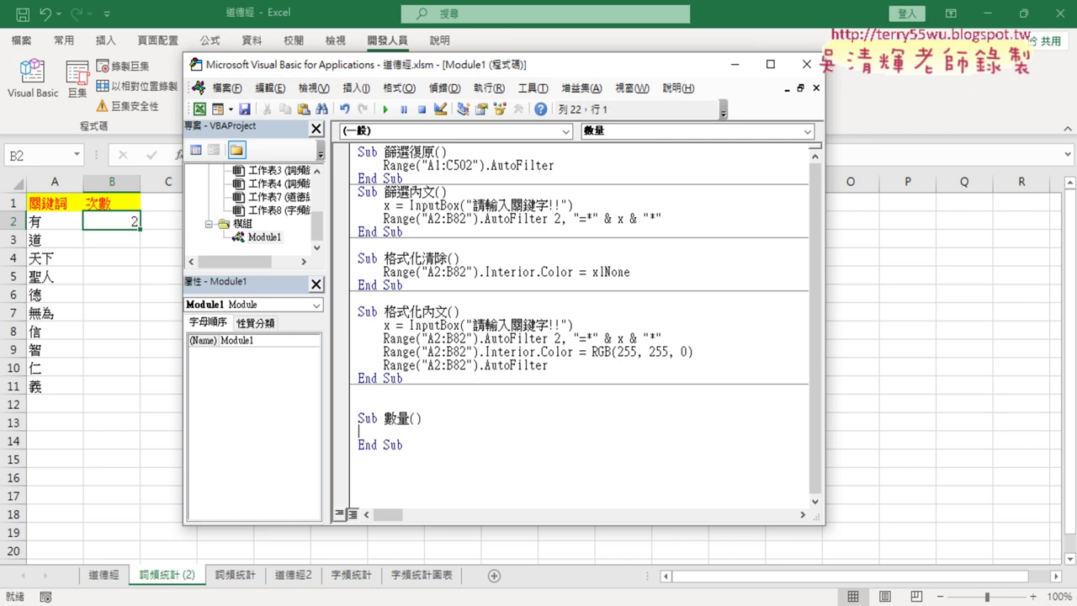
key("ctrl+z")
key("ctrl+z")
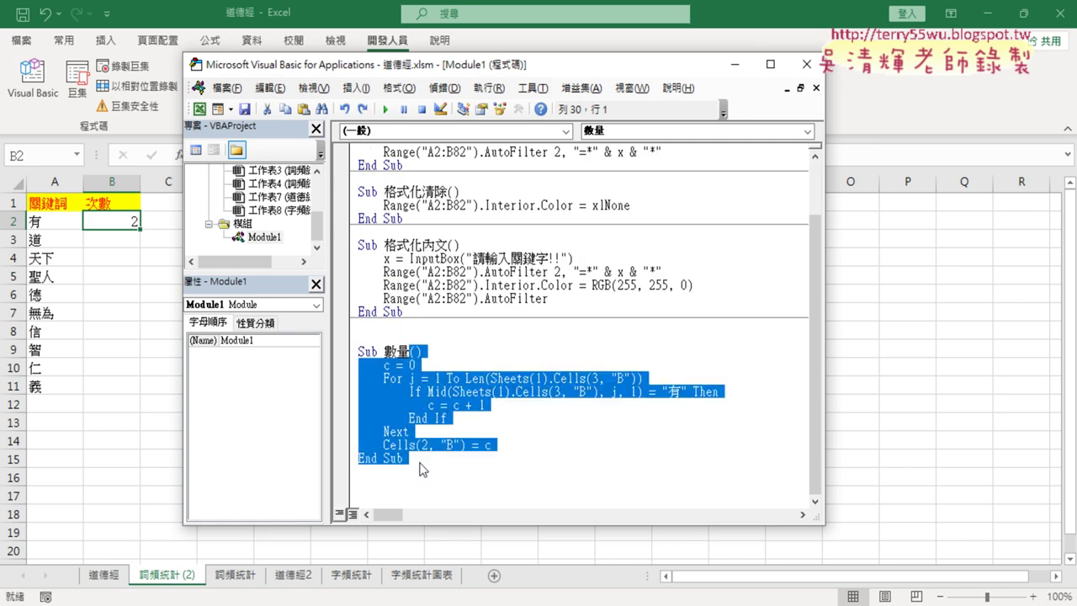
Step: Highlight the c = 0 counter reset and the c + 1 increment in 數量
left_click(560, 400)
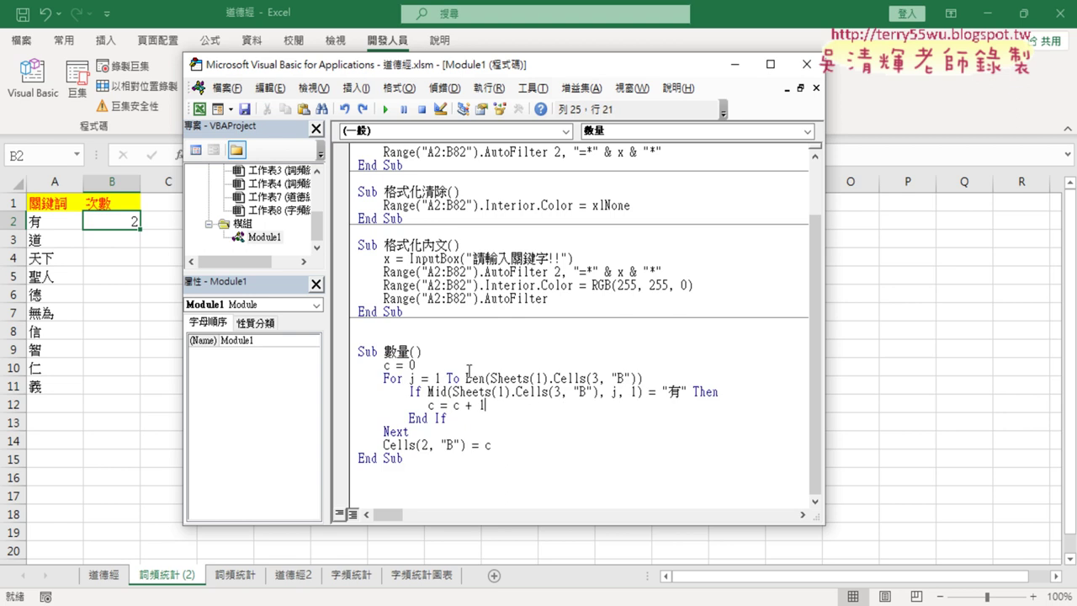
left_click_drag(415, 365, 384, 366)
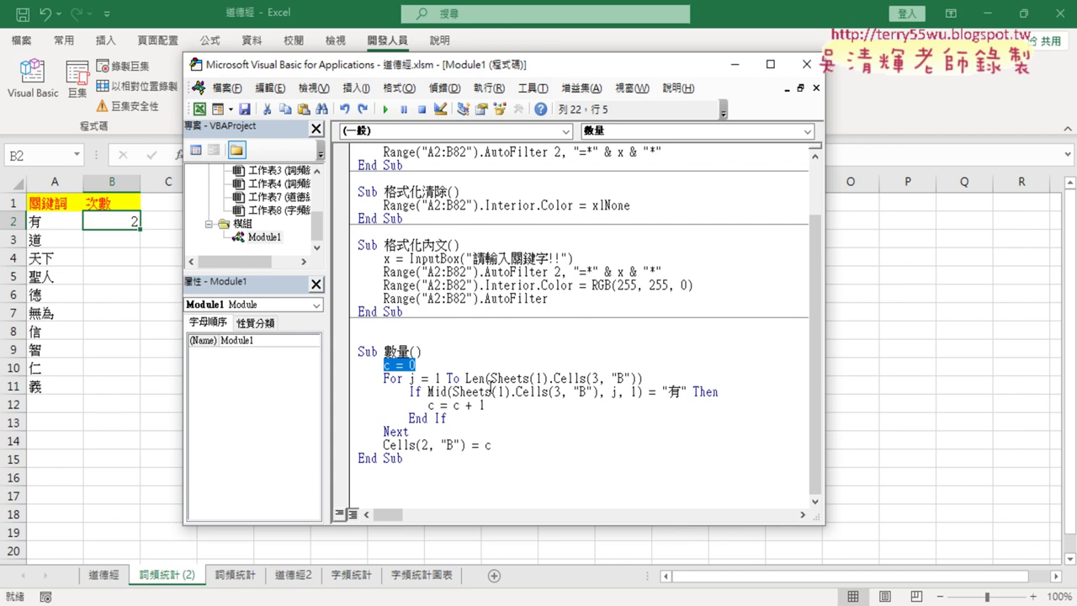
left_click_drag(452, 405, 486, 405)
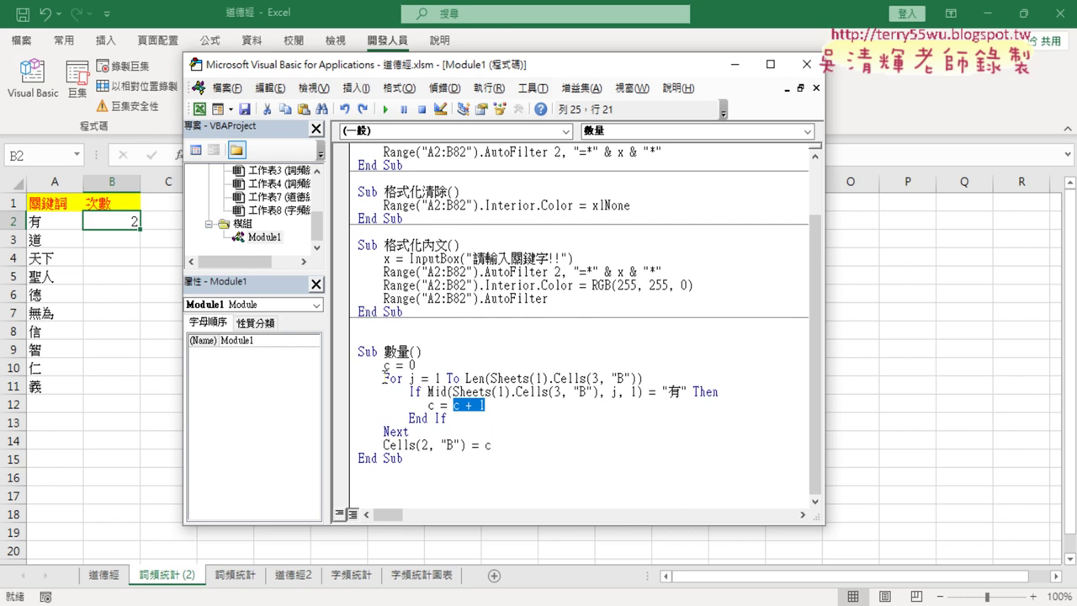
left_click(107, 579)
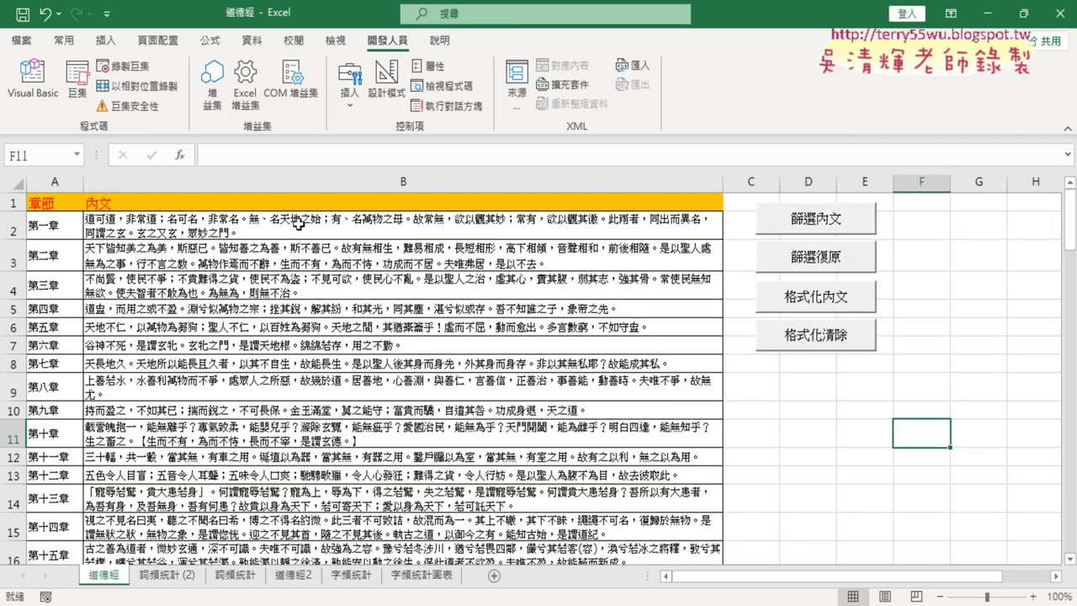
left_click(297, 224)
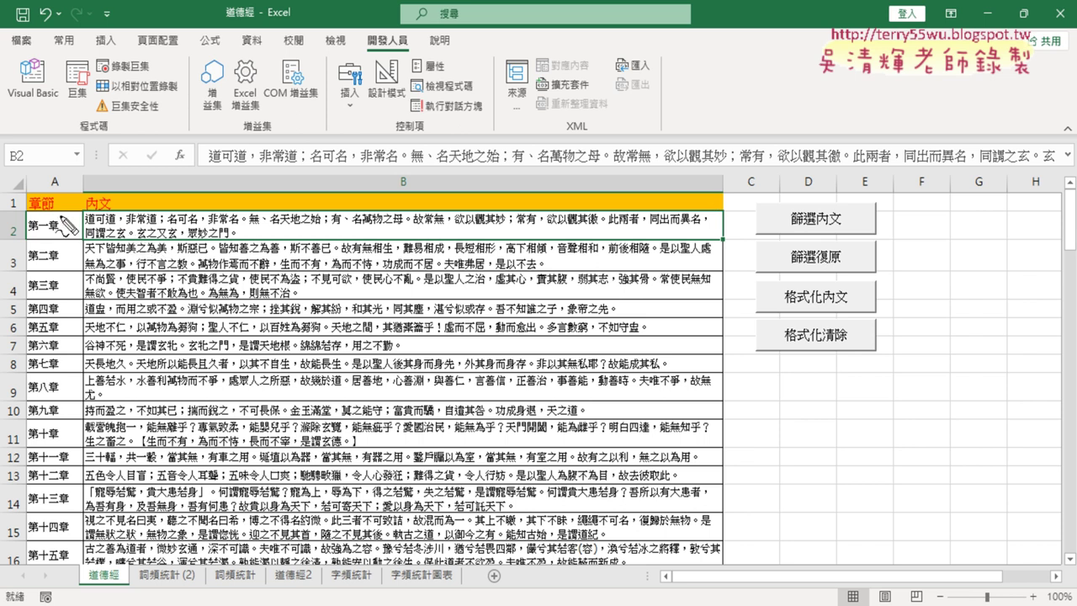
mouse_move(63, 237)
left_mouse_down()
mouse_move(286, 200)
mouse_move(707, 202)
mouse_move(705, 244)
left_mouse_up()
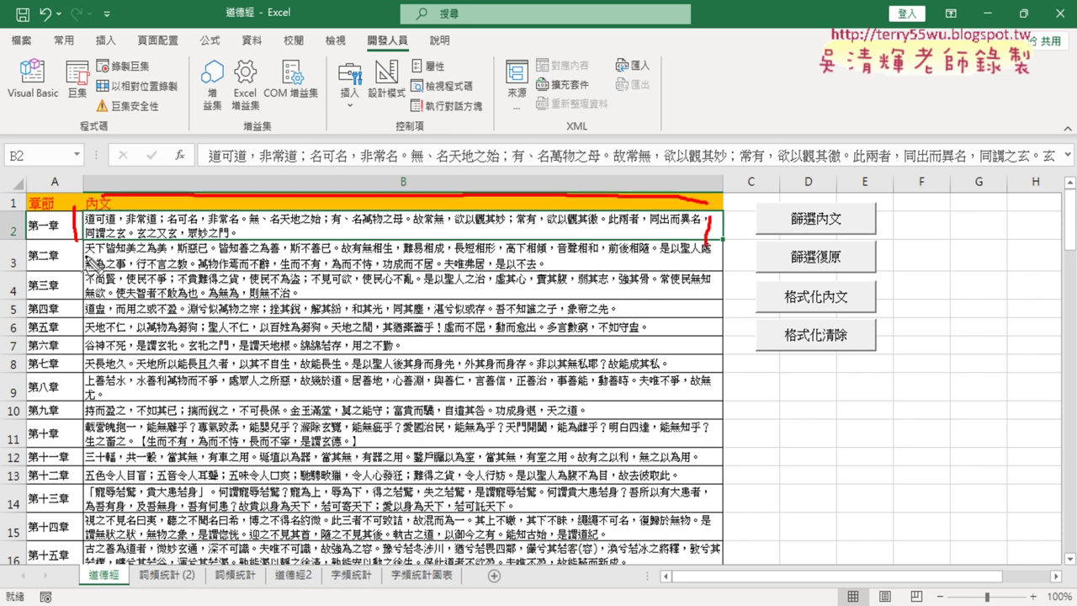
left_click_drag(85, 253, 717, 252)
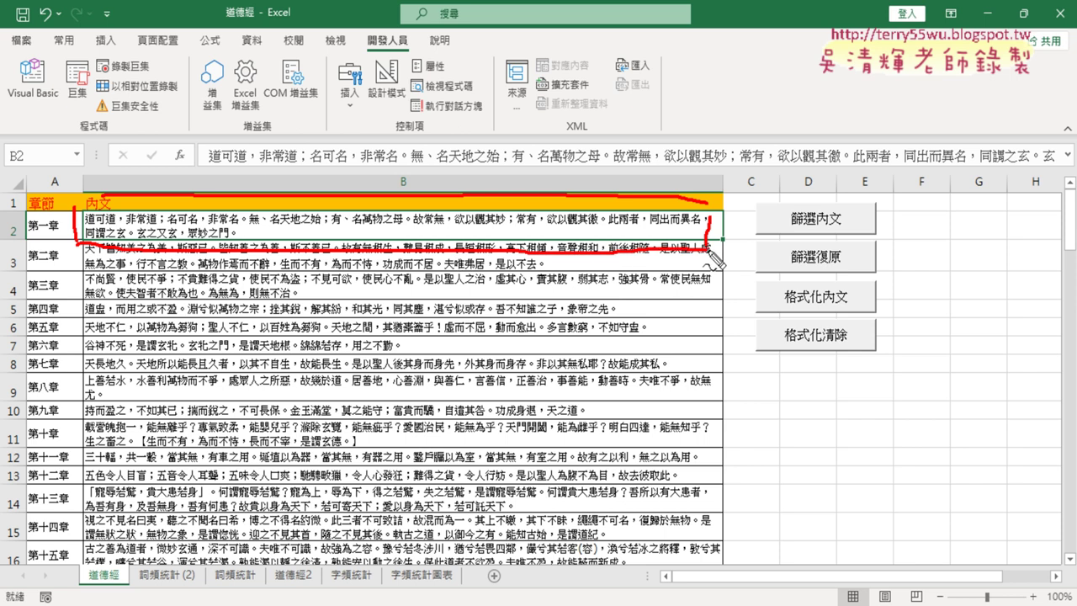
left_click_drag(460, 106, 454, 198)
left_click_drag(434, 162, 476, 173)
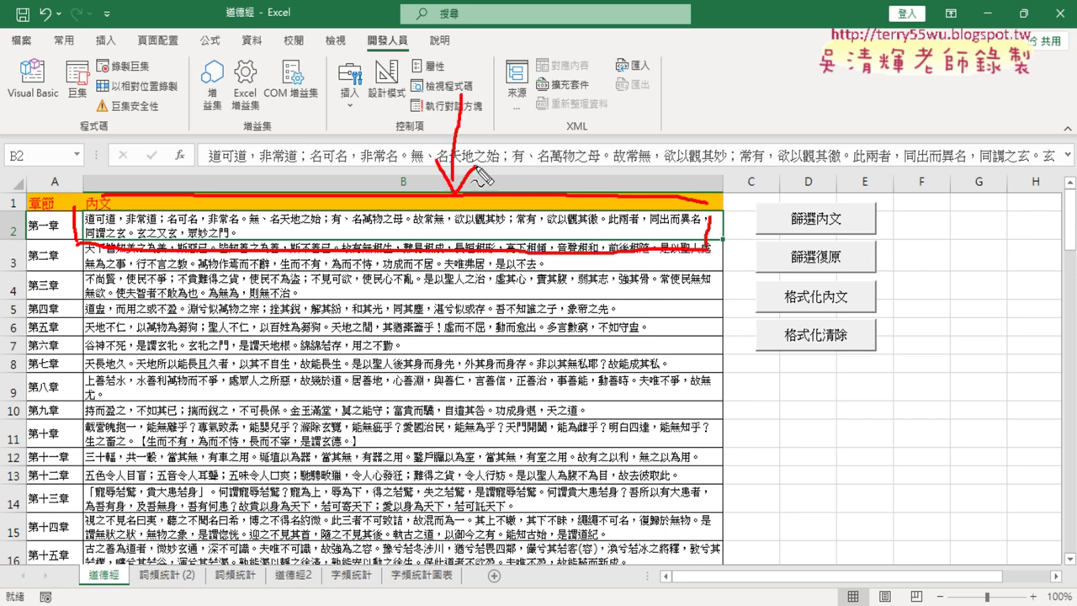
key("Escape")
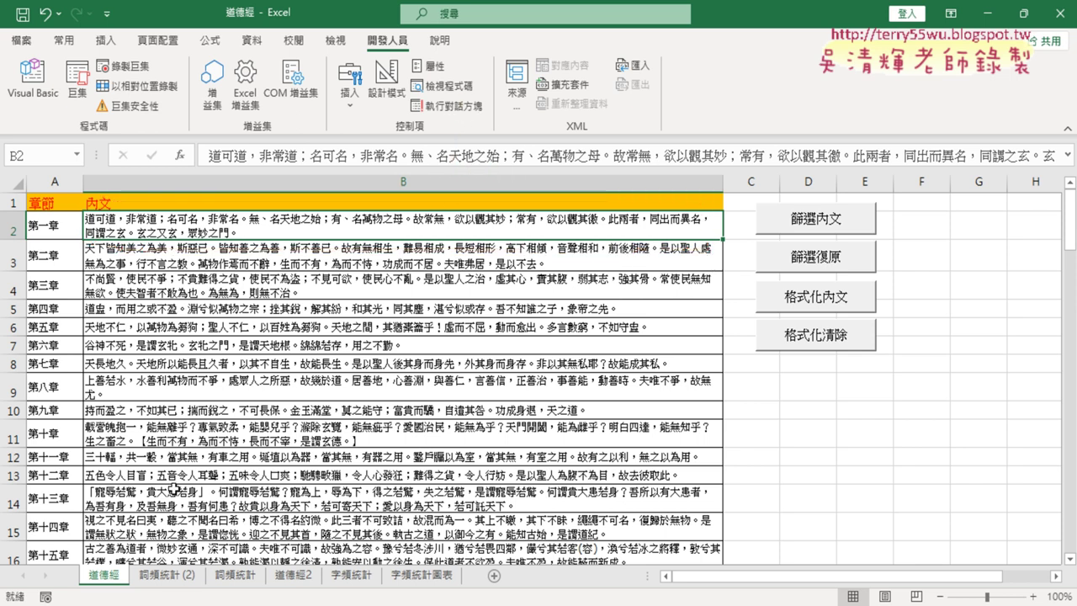
left_click(172, 575)
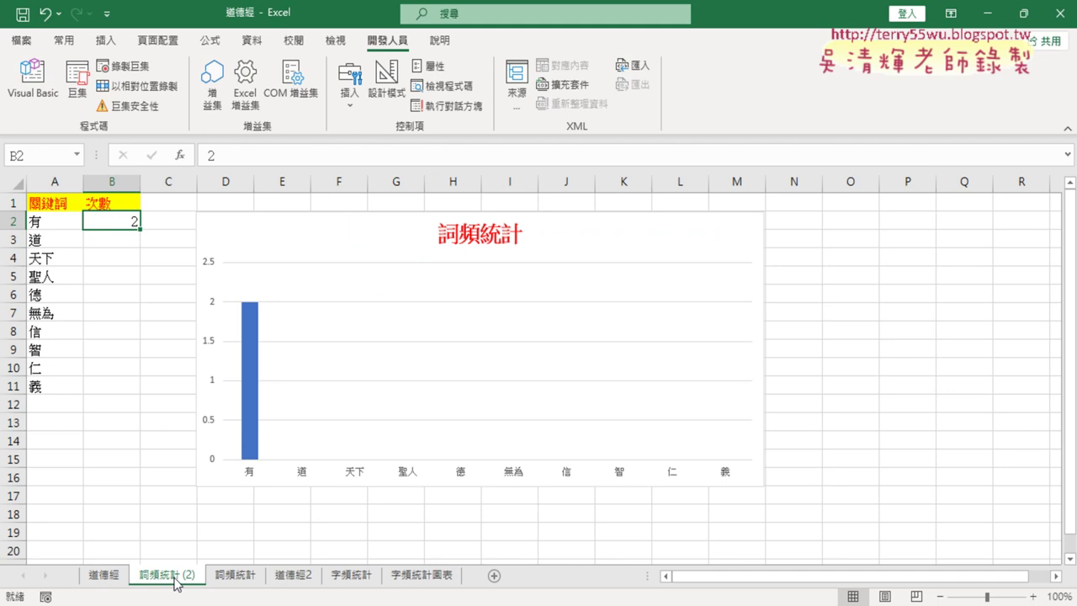
mouse_move(170, 561)
left_mouse_down()
mouse_move(171, 545)
mouse_move(114, 557)
mouse_move(130, 557)
left_mouse_up()
left_click(36, 83)
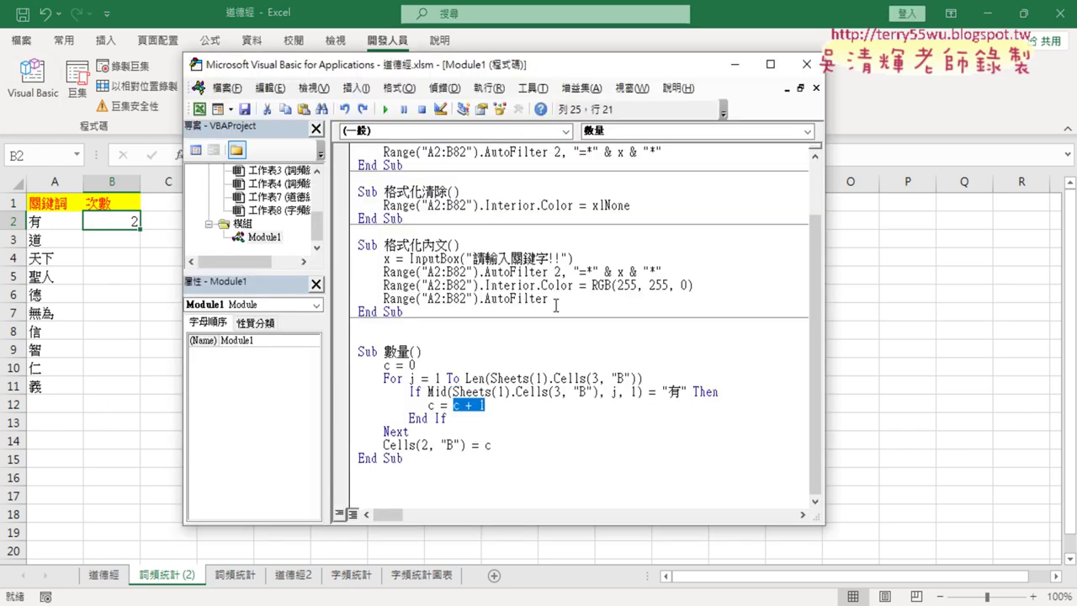
Step: Highlight the For loop's keyword, variable j, start value 1 and Sheets(1) reference
left_click(387, 378)
left_click_drag(390, 375, 407, 375)
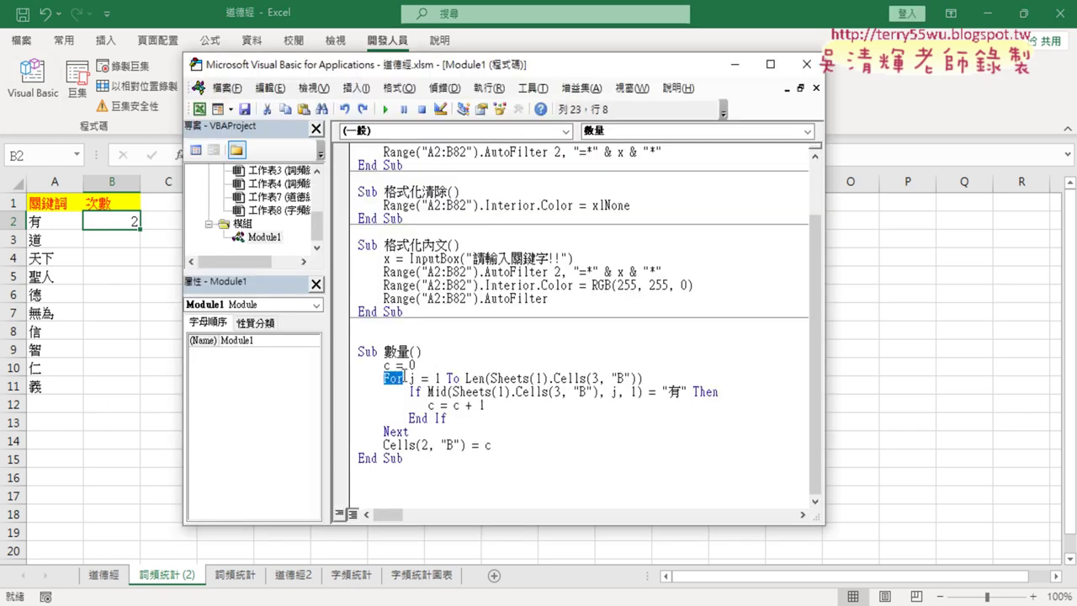
double_click(412, 379)
double_click(437, 379)
left_click_drag(492, 379, 550, 380)
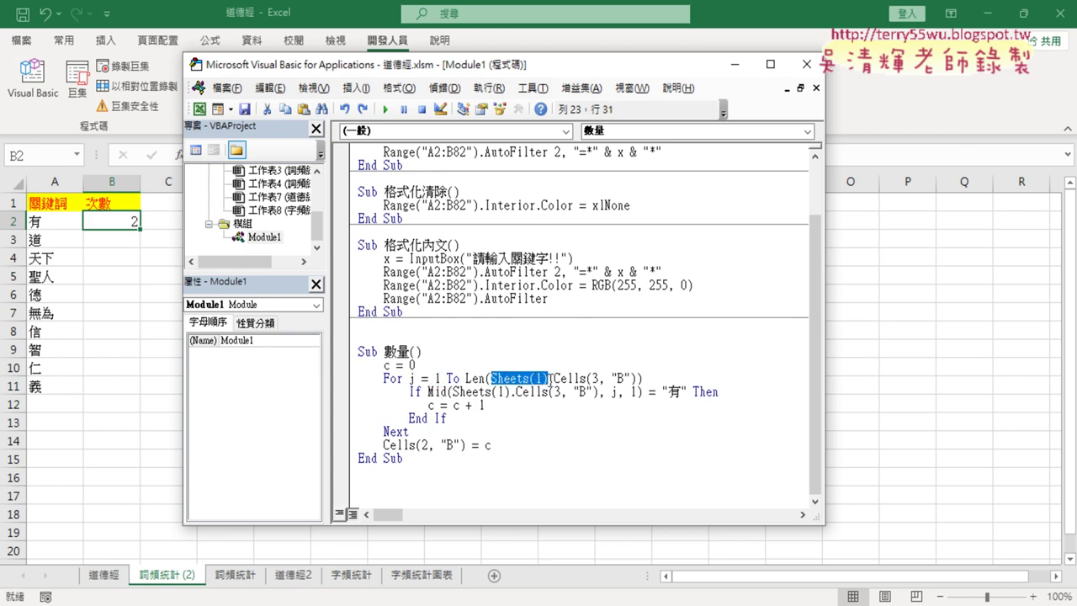
Step: Change Cells(3, "B") to Cells(2, "B") in both the For and If Mid lines
double_click(595, 379)
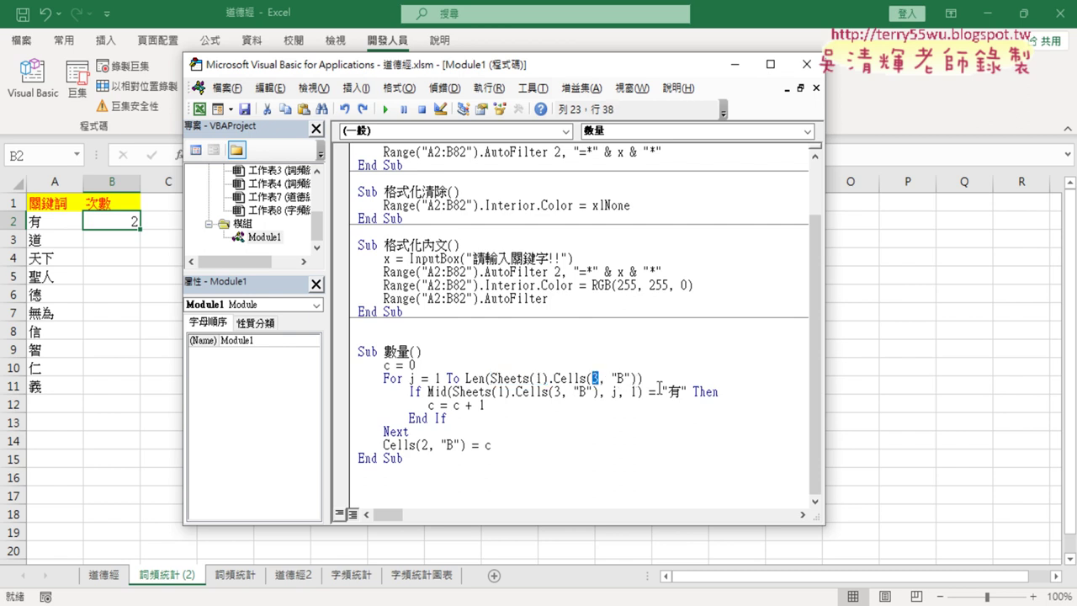
type("2")
double_click(557, 392)
type("2")
left_click_drag(491, 379, 639, 380)
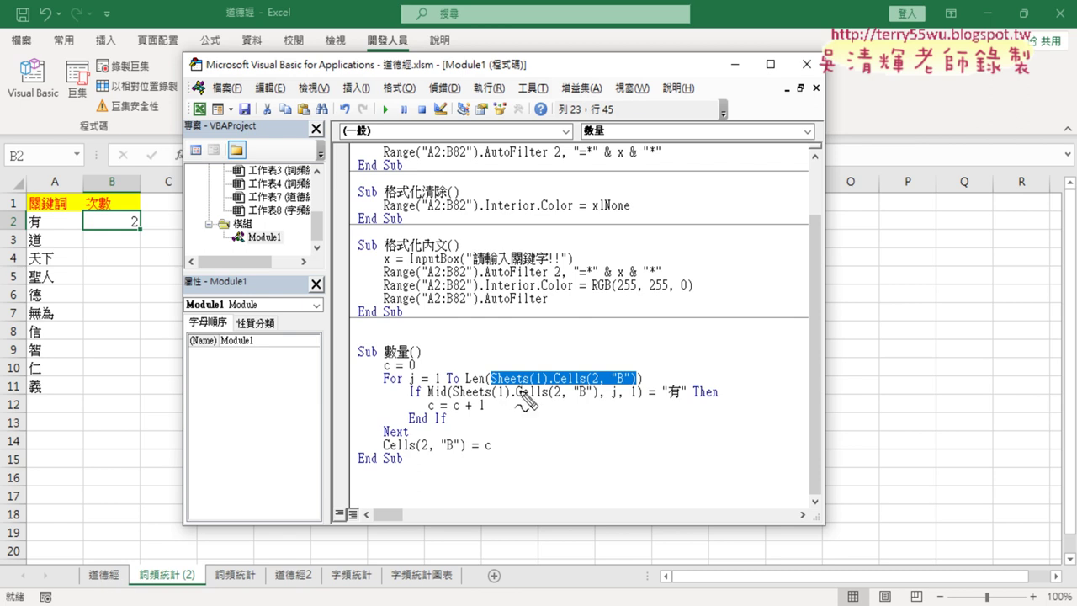
mouse_move(538, 388)
left_mouse_down()
mouse_move(185, 414)
mouse_move(101, 562)
mouse_move(127, 556)
left_mouse_up()
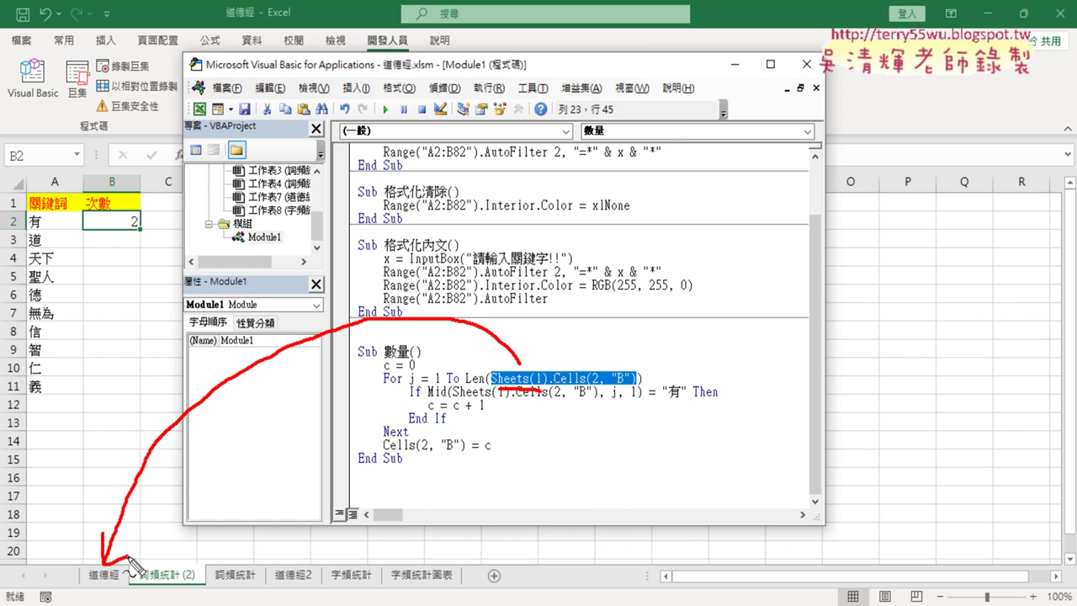
left_click_drag(552, 386, 627, 385)
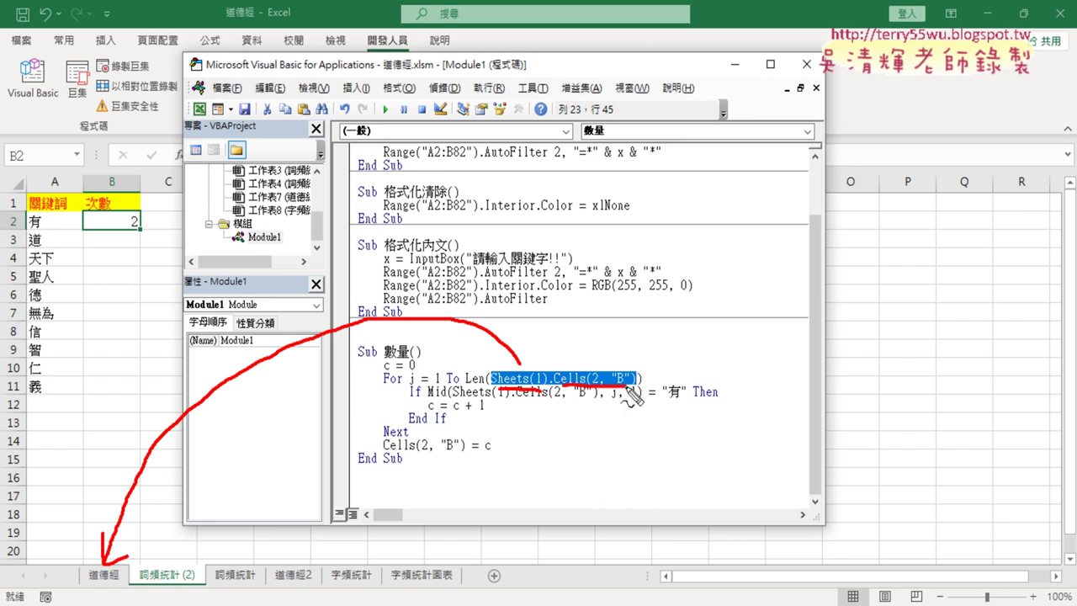
left_click_drag(465, 387, 484, 387)
key("Escape")
Step: Check the chapter text on the 道德經 sheet, then return to 詞頻統計 (2) and the VBA editor
left_click(102, 574)
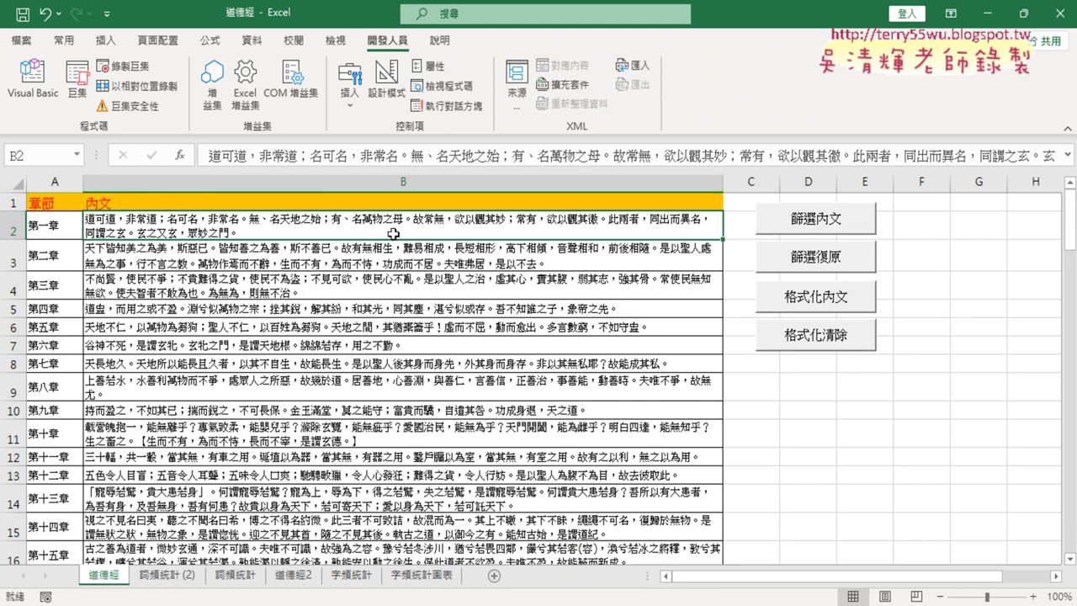
left_click(168, 574)
left_click(32, 80)
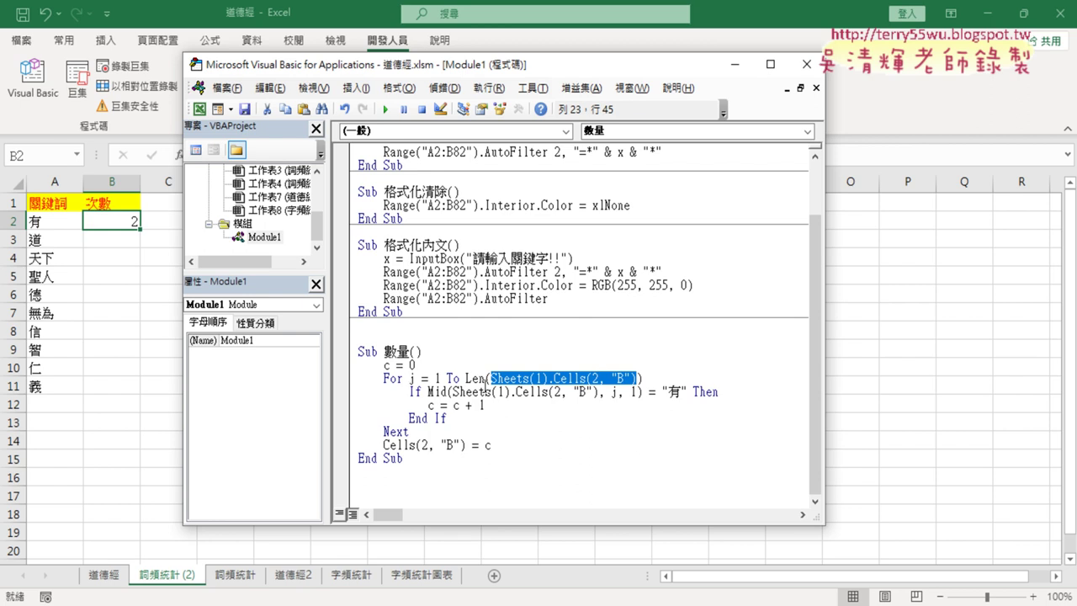
Step: Highlight the If Mid cell reference, the matched 有, the c + 1 increment and the output c
left_click_drag(453, 392, 598, 393)
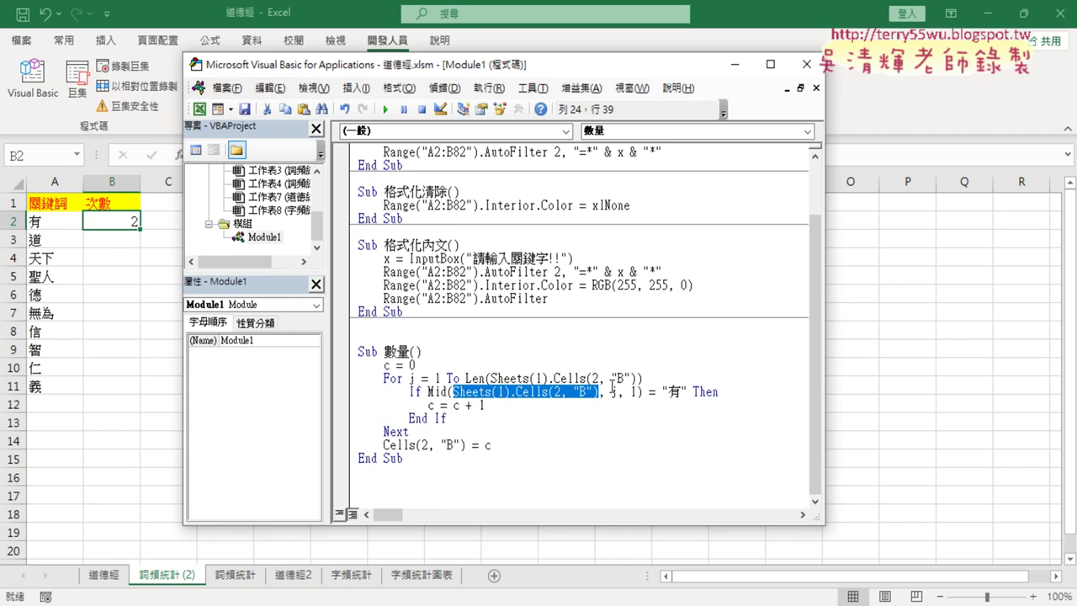
left_click_drag(667, 392, 682, 388)
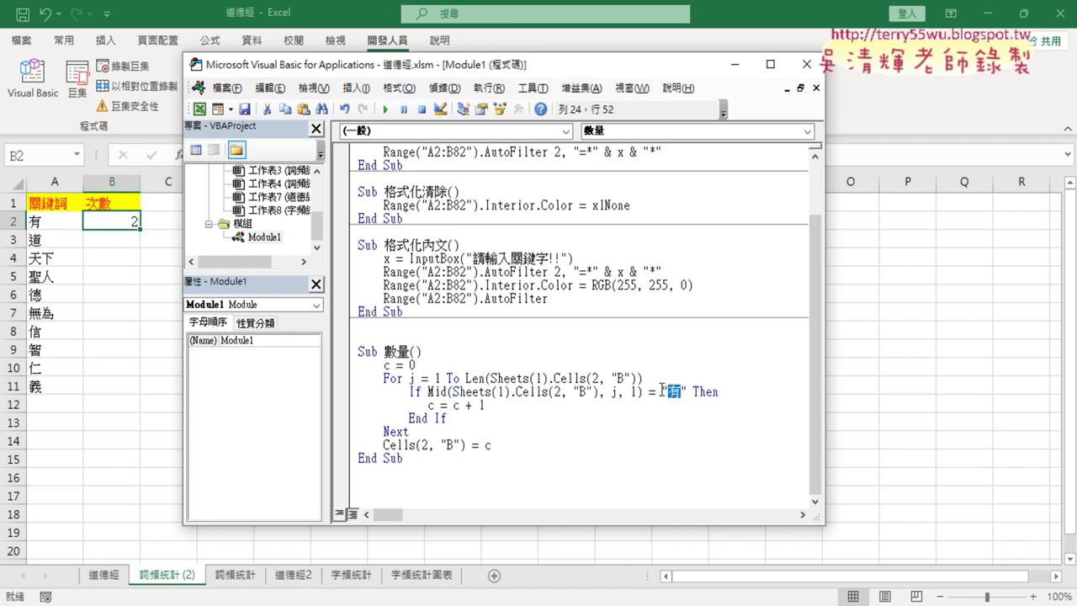
left_click_drag(485, 405, 453, 405)
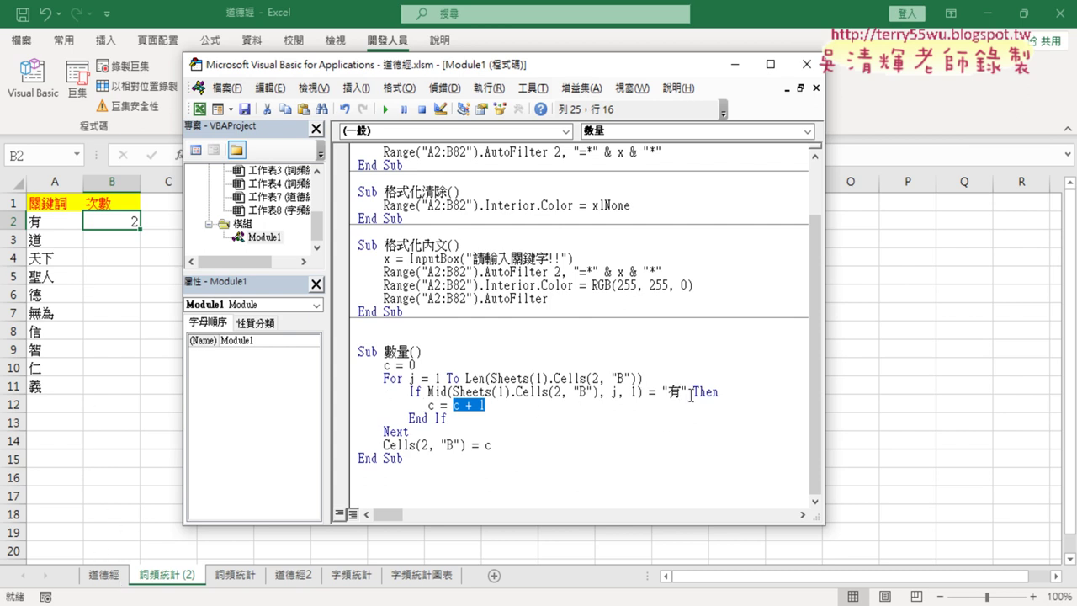
double_click(487, 445)
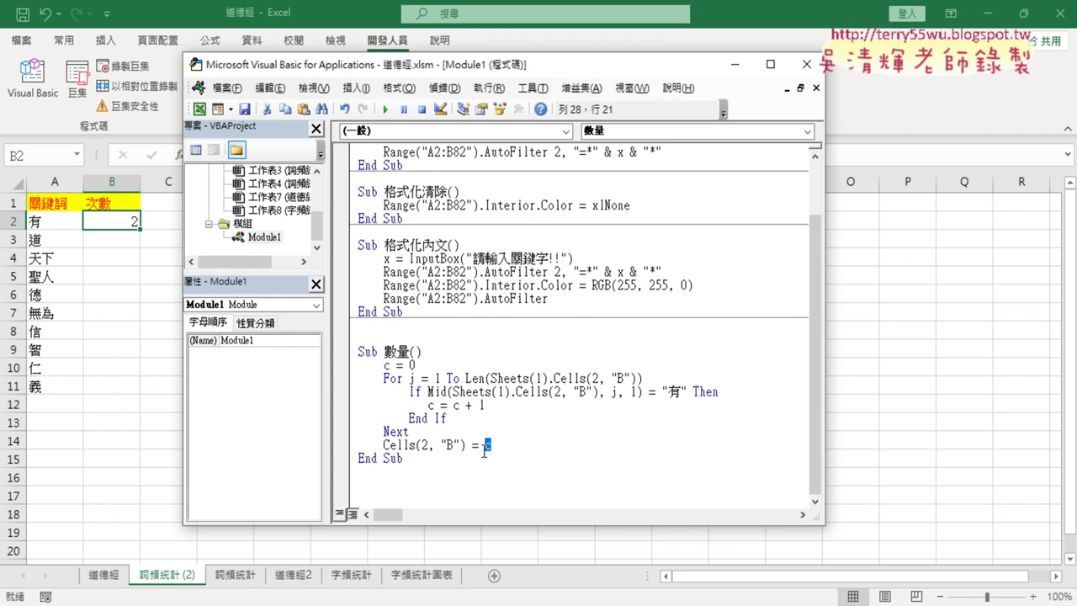
Step: Clear cell B2 and rerun the 數量 macro to restore its count
left_click(114, 216)
key("Delete")
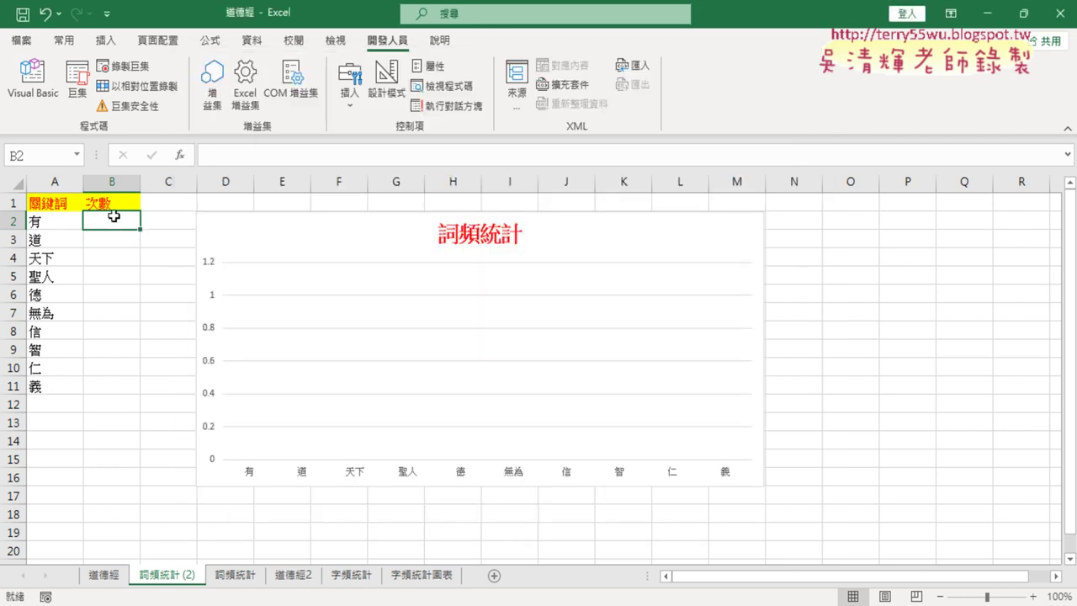
left_click(42, 104)
left_click(385, 109)
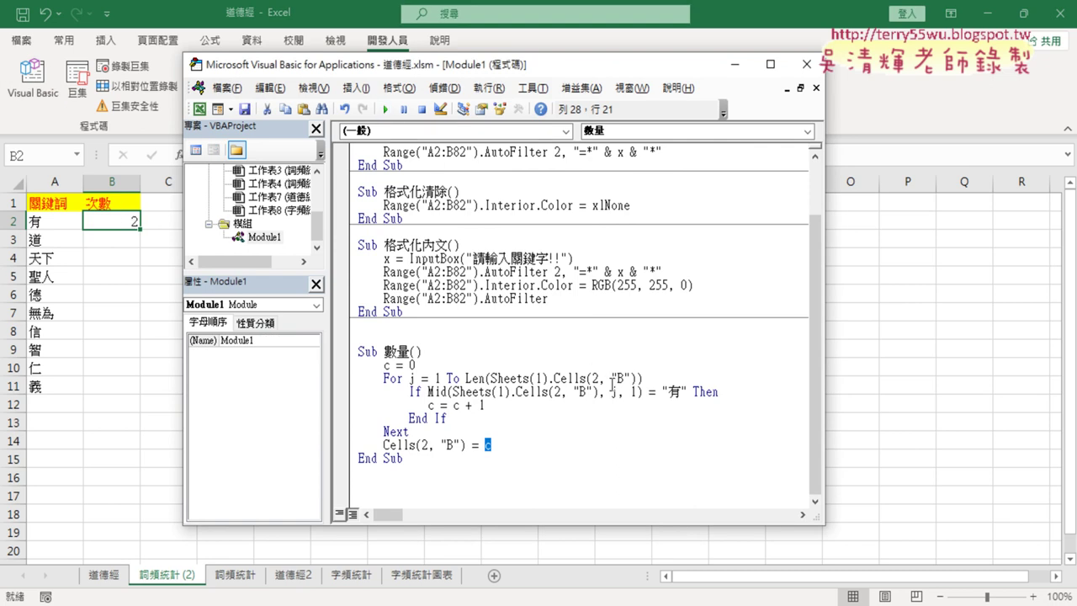
Step: Check the 道德經 sheet, then reopen the VBA editor and select the whole 數量 procedure
left_click(109, 575)
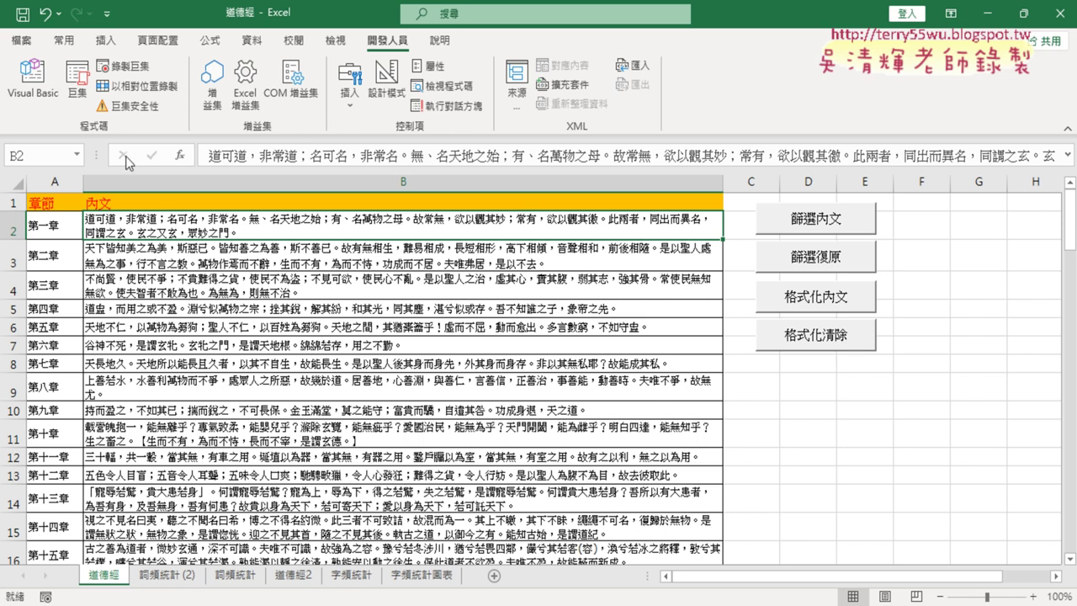
left_click(33, 80)
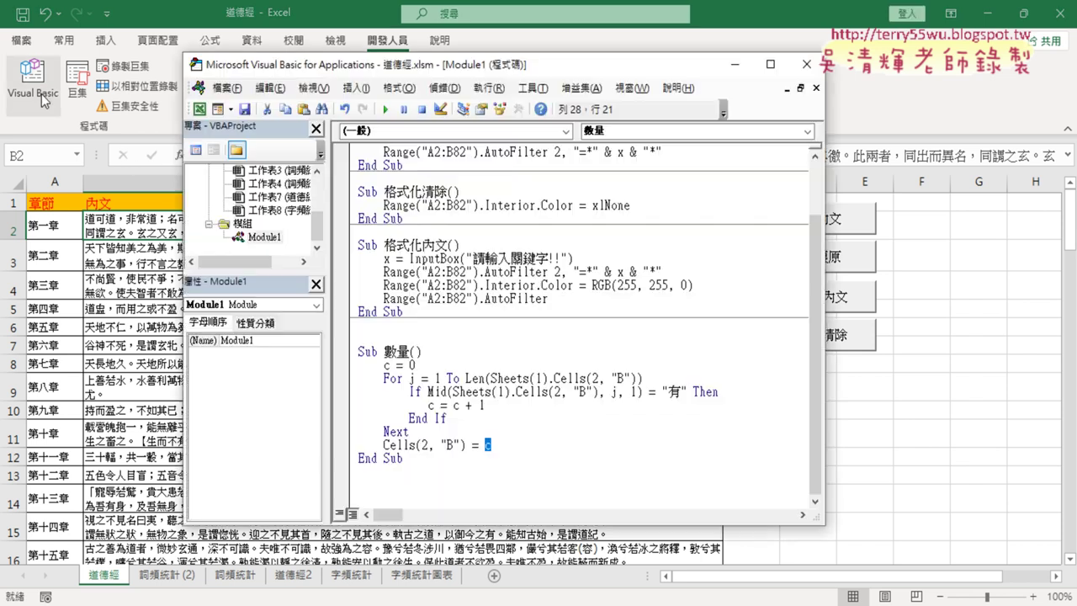
left_click(433, 426)
left_click_drag(413, 461, 351, 351)
key("ctrl+c")
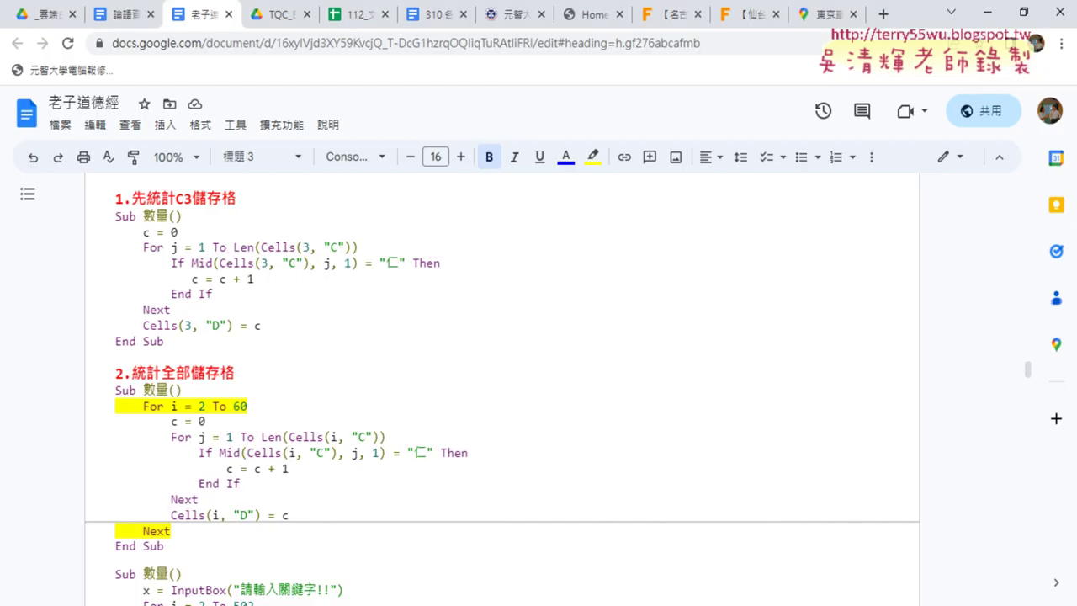
Step: Paste the new 數量 macro over the first 數量 example in the notes
scroll(275, 433, "down", 1)
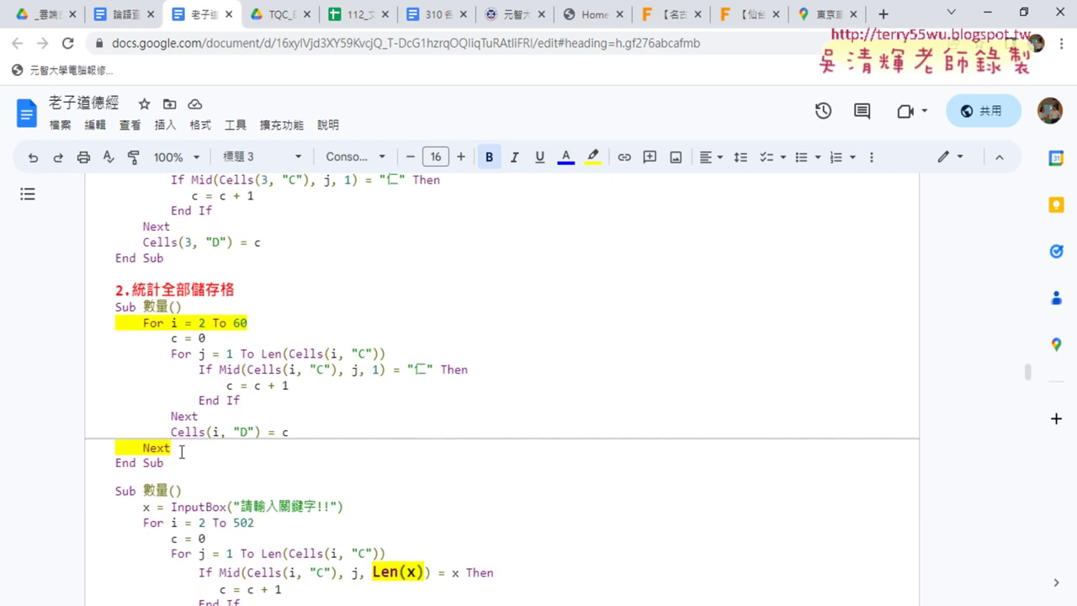
mouse_move(171, 461)
left_mouse_down()
mouse_move(111, 360)
mouse_move(105, 312)
left_mouse_up()
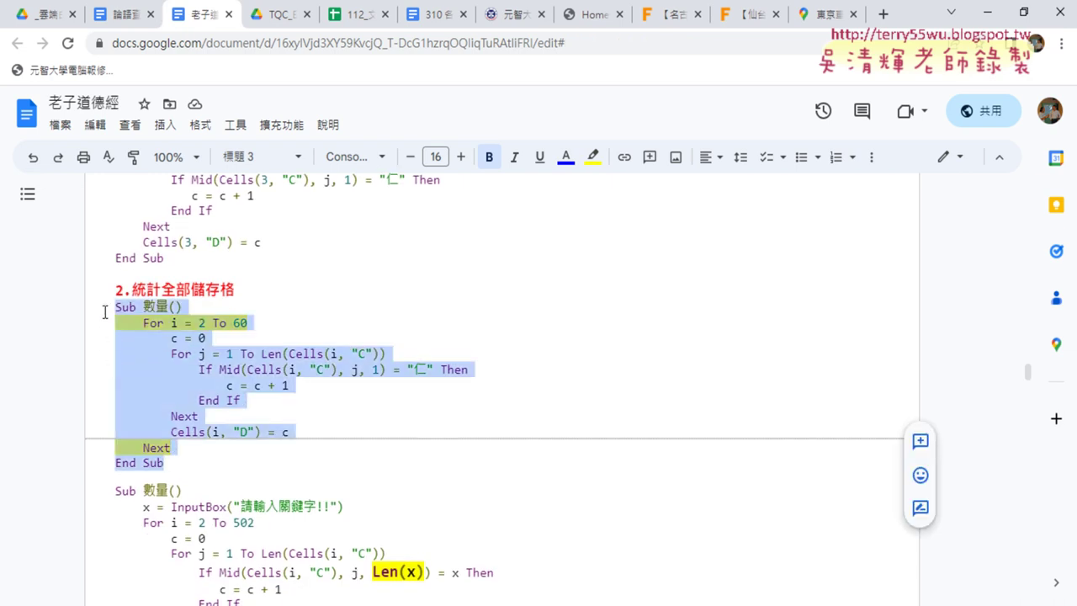
scroll(118, 320, "up", 3)
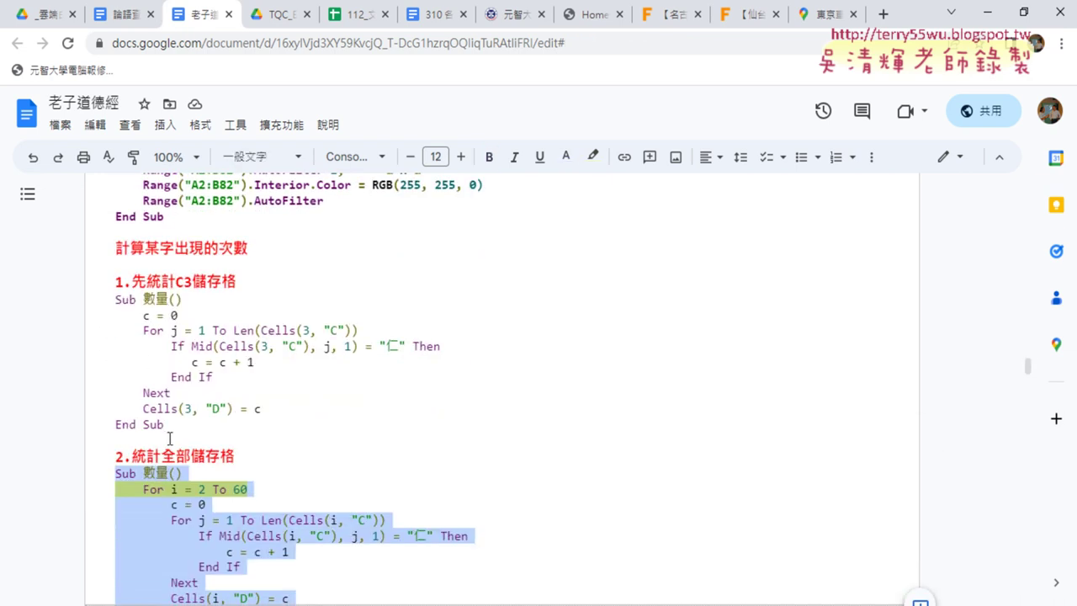
left_click_drag(168, 429, 108, 300)
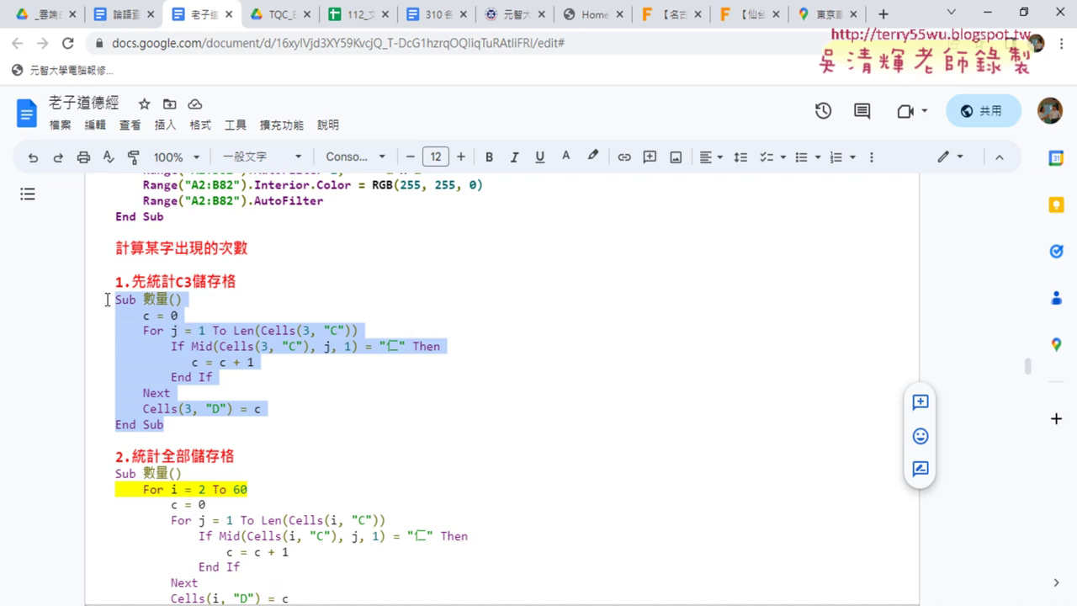
key("ctrl+v")
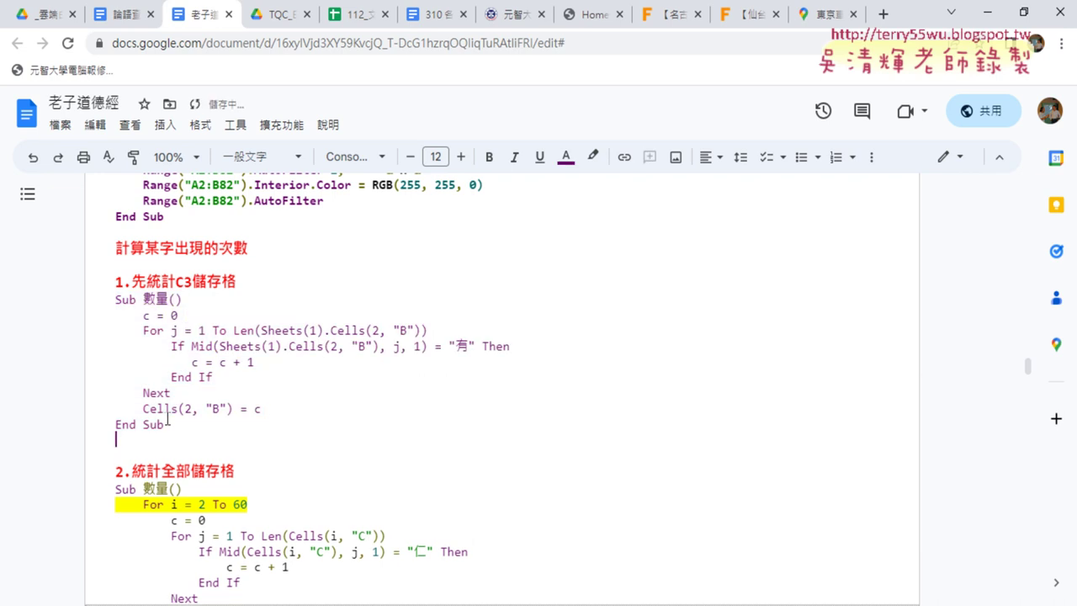
Step: Format the pasted macro with Code Pretty's Format Selection
mouse_move(168, 425)
left_mouse_down()
mouse_move(104, 337)
mouse_move(104, 300)
left_mouse_up()
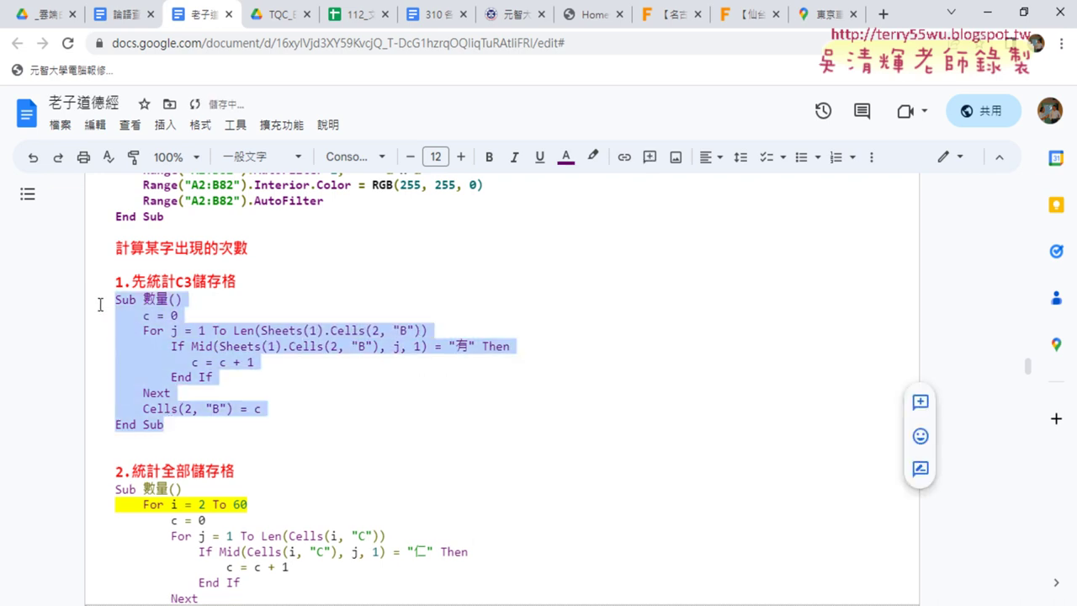
left_click(281, 125)
mouse_move(308, 223)
left_click(556, 227)
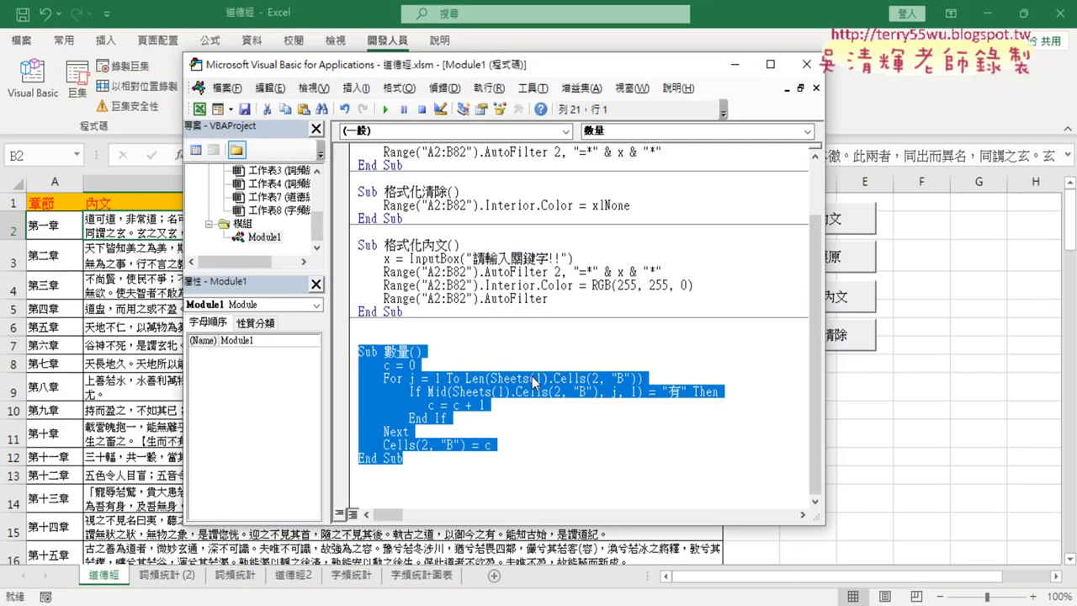
left_click(530, 378)
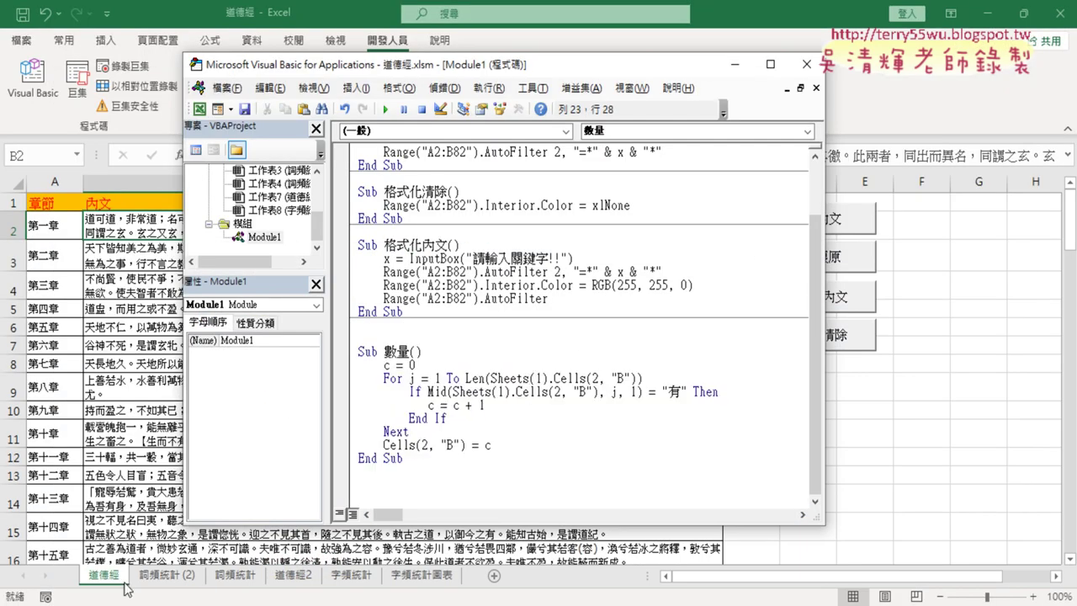
left_click(151, 229)
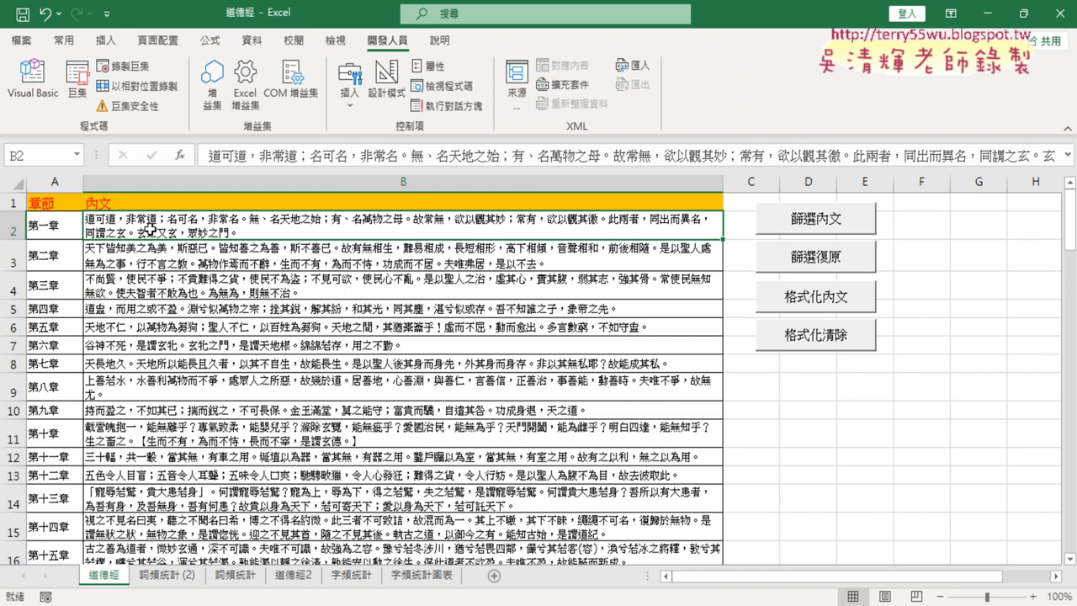
key("ctrl+Down")
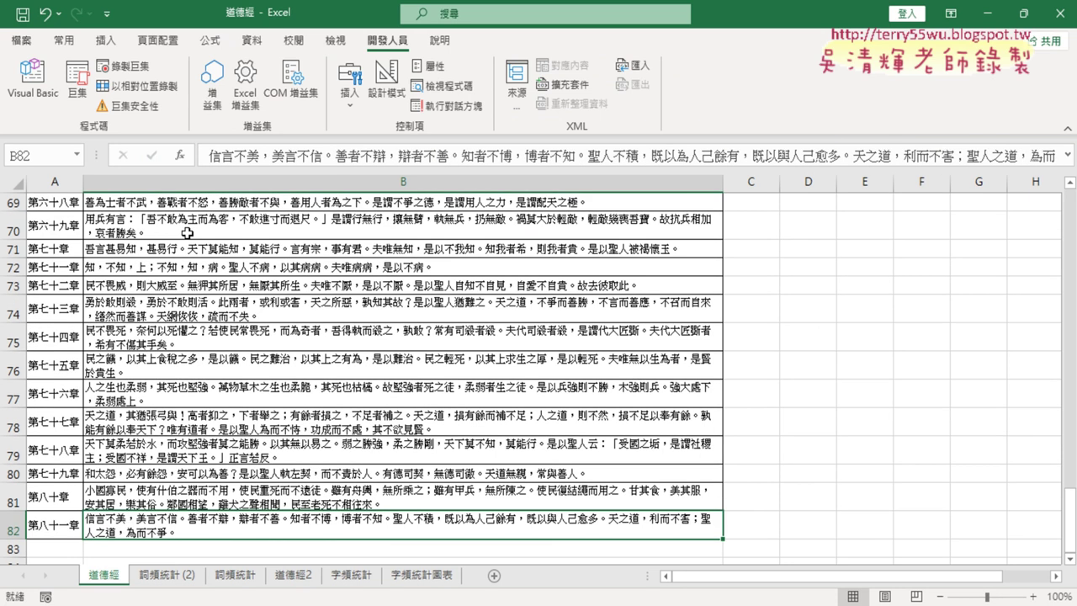
key("ctrl+Up")
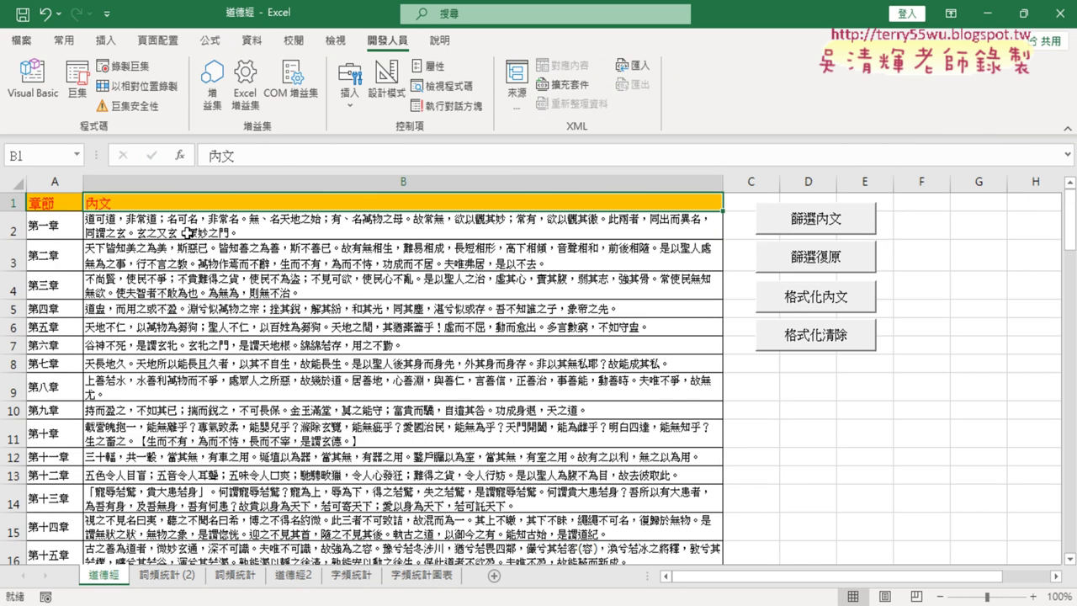
left_click(32, 80)
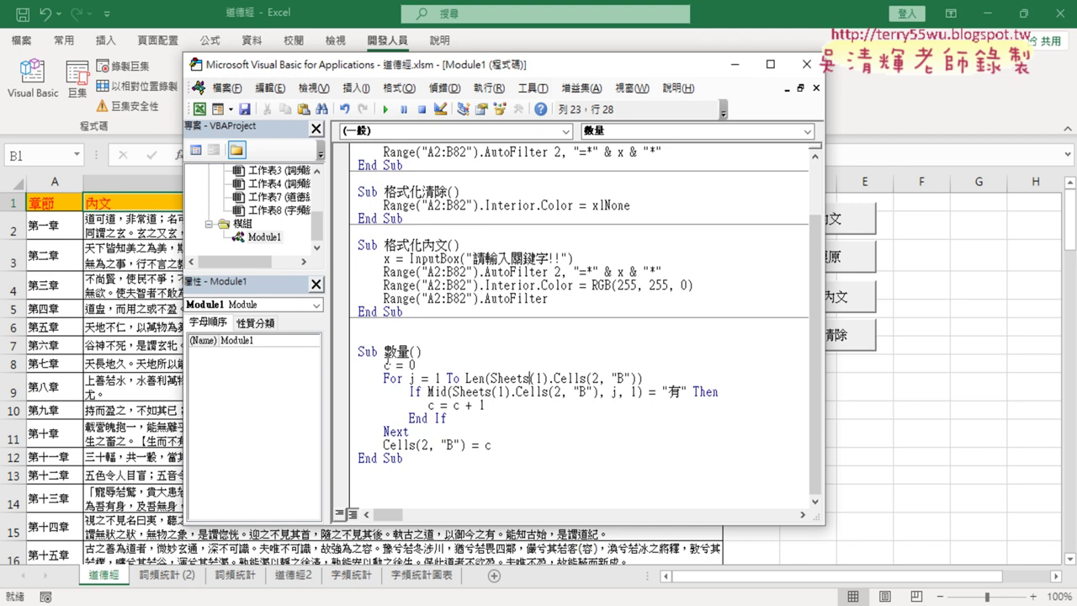
Step: Duplicate the 數量 procedure below itself and rename the copy 數量2
left_click_drag(407, 458, 353, 351)
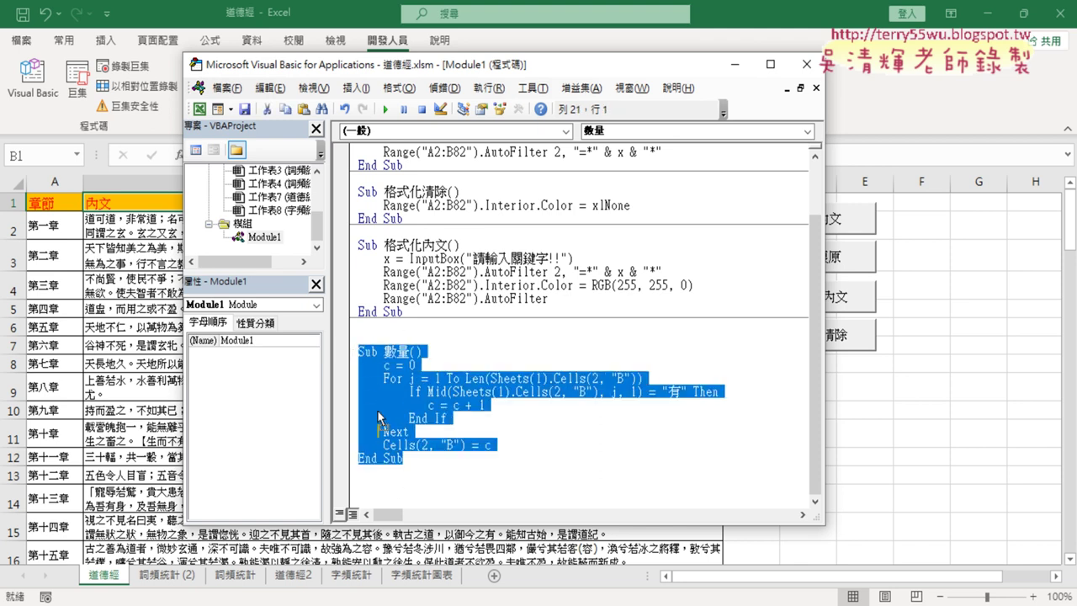
key("ctrl+c")
left_click(376, 471)
key("ctrl+v")
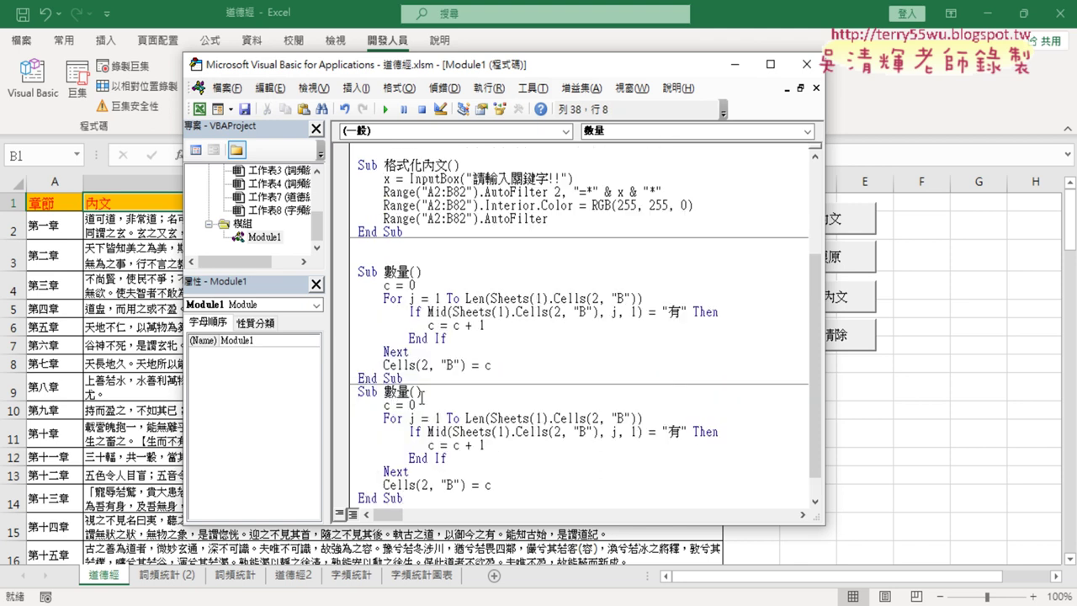
type("2")
Step: Add an outer For i = 2 To 82 loop with its Next after c = 0
scroll(504, 370, "down", 1)
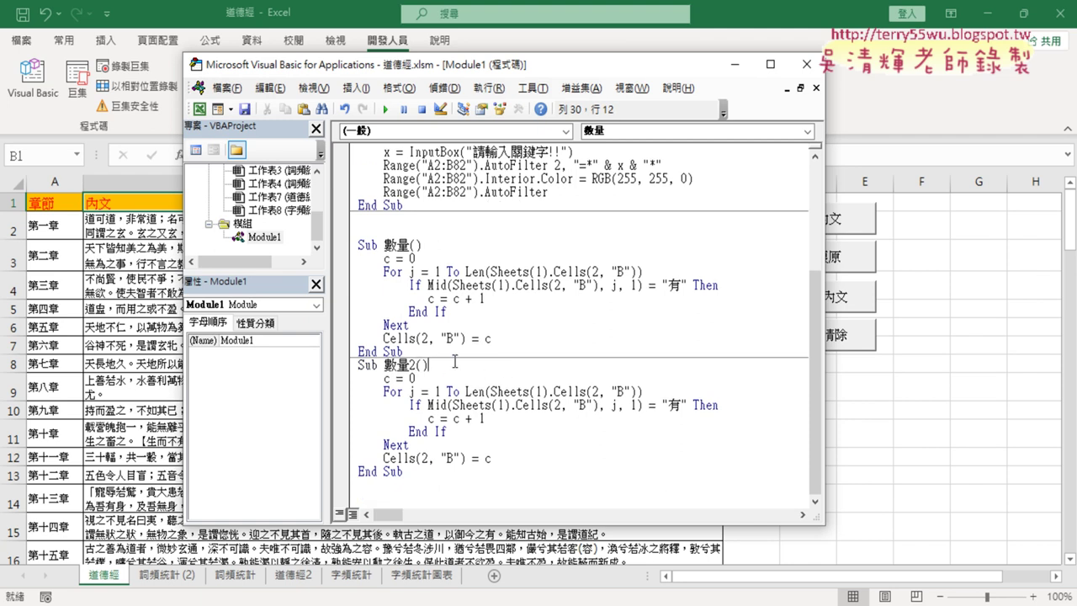
key("Down")
key("Return")
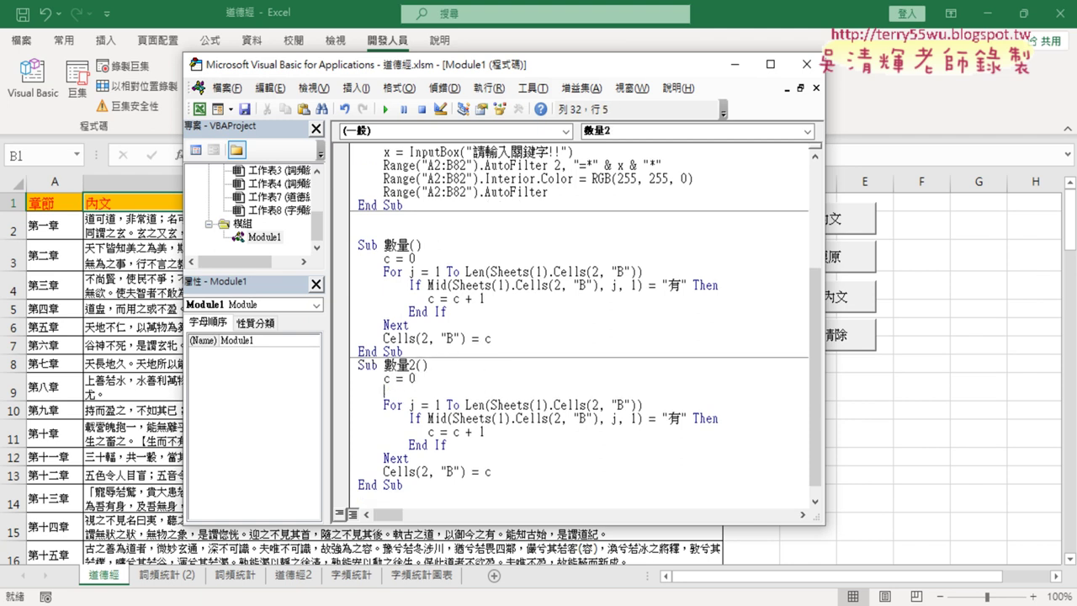
key("Return")
key("Up")
key("Return")
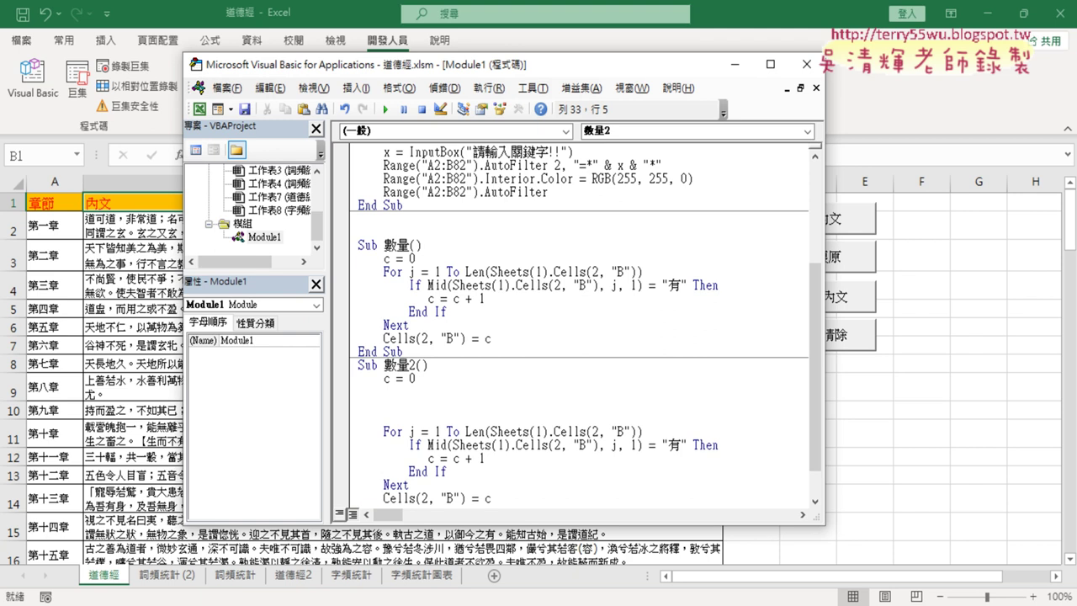
type("for ")
type("i=")
type("2")
type("8")
type("2")
type(" ㄊㄛ")
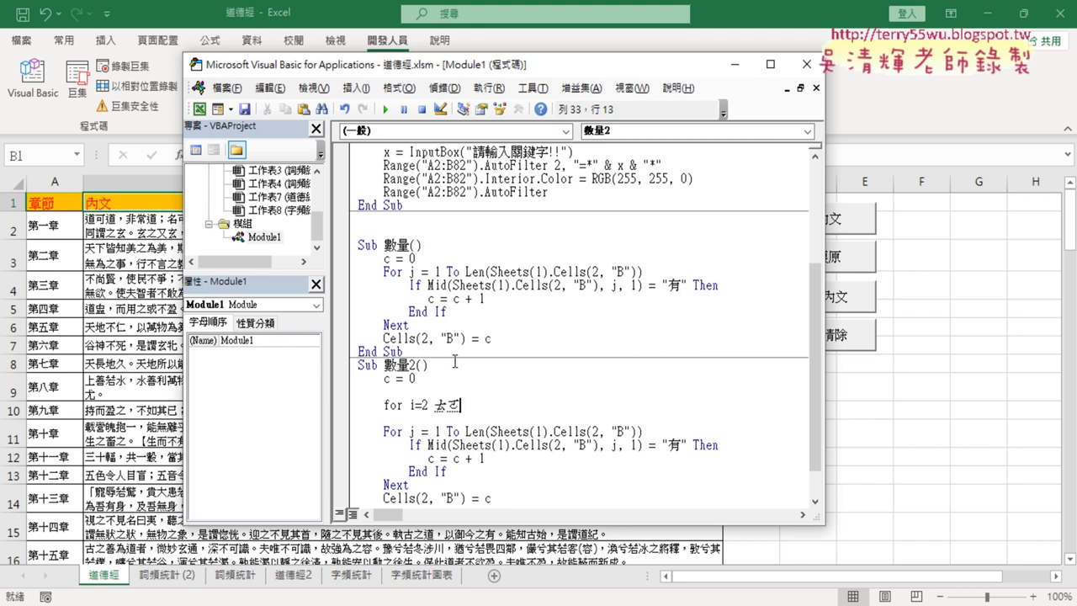
key("BackSpace")
key("BackSpace")
type("to 82")
key("End")
key("Return")
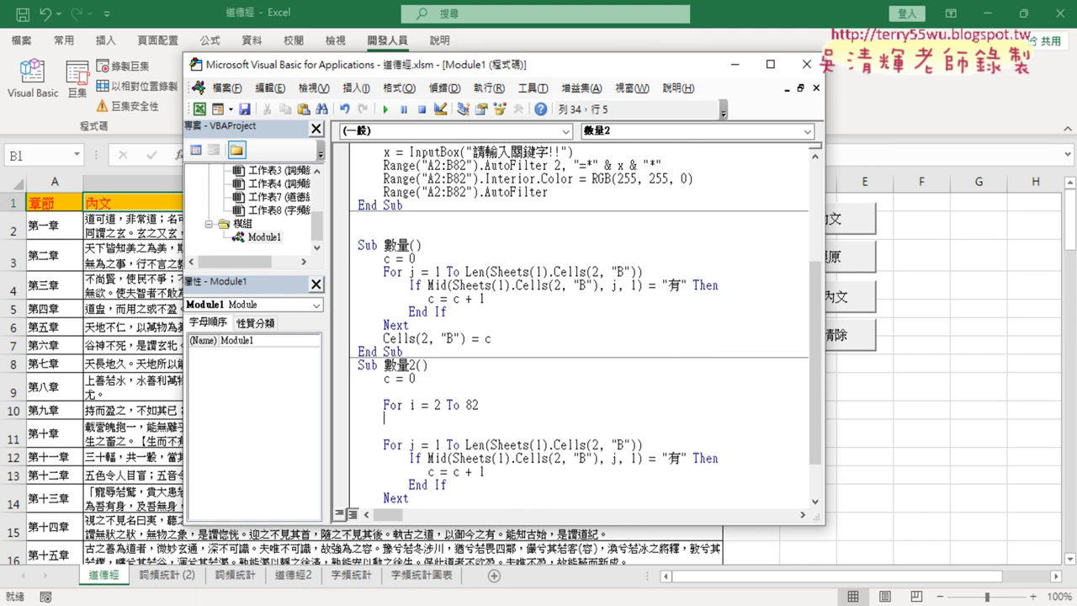
key("Return")
type("nex")
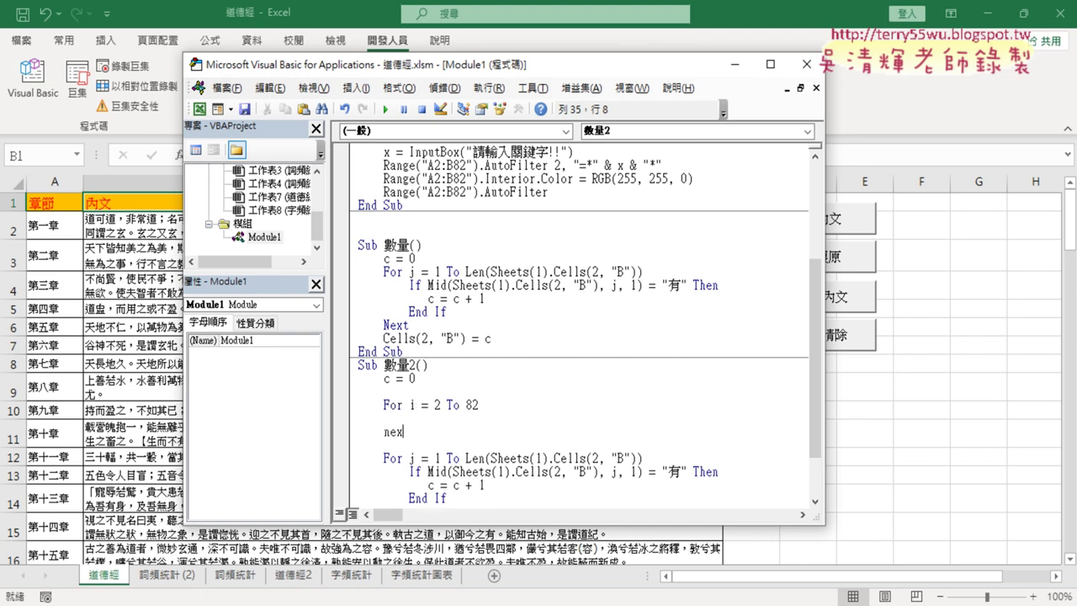
type("t")
scroll(573, 390, "down", 2)
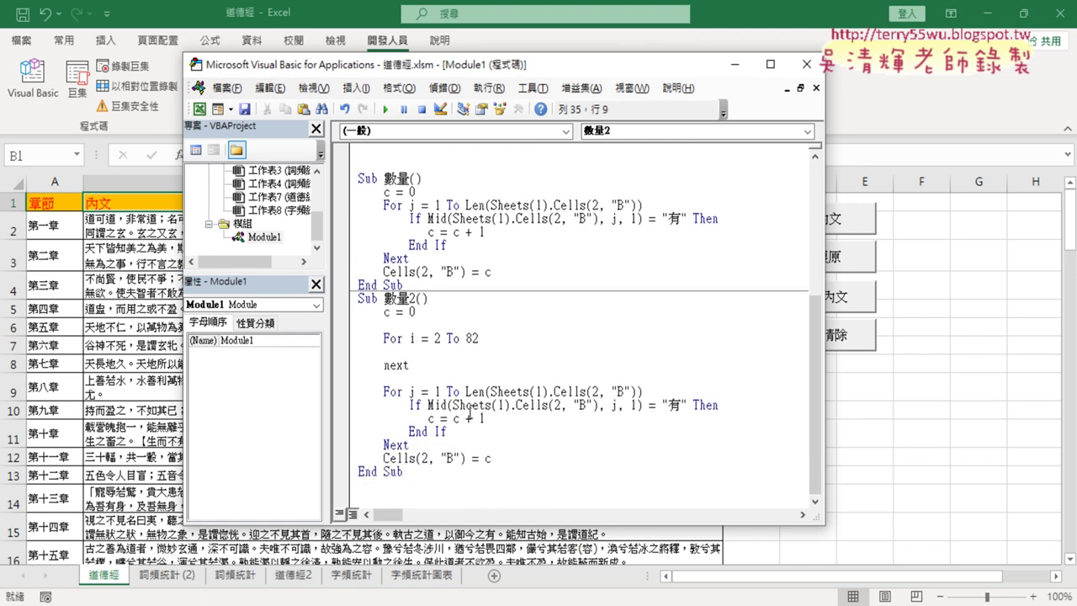
Step: Move the inner counting loop inside the For i loop and indent it one level
left_click(583, 426)
left_click_drag(491, 458, 350, 392)
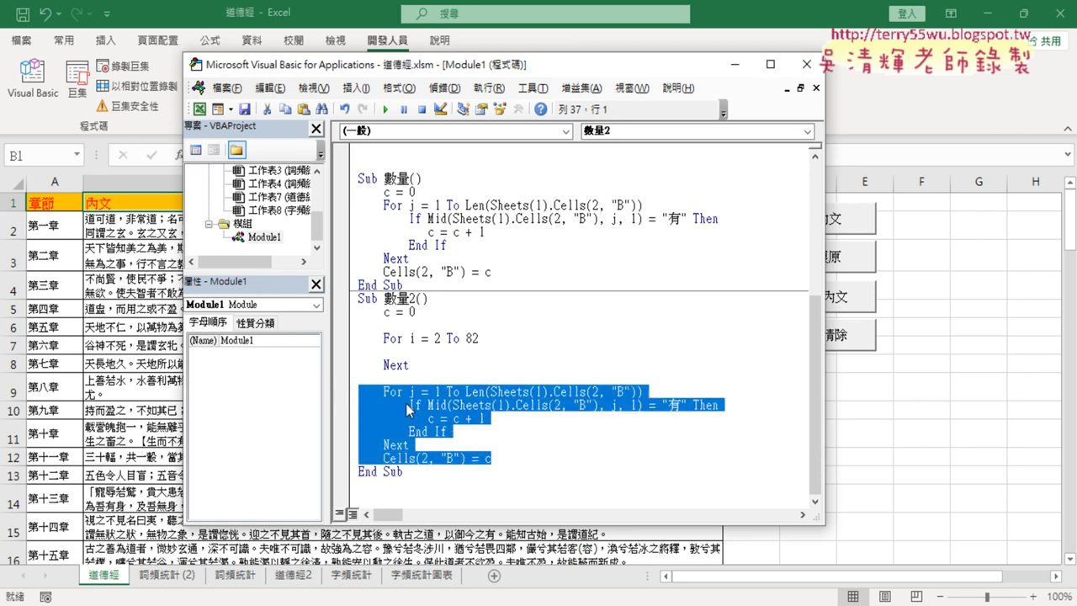
left_click_drag(404, 448, 359, 351)
left_click_drag(492, 418, 337, 351)
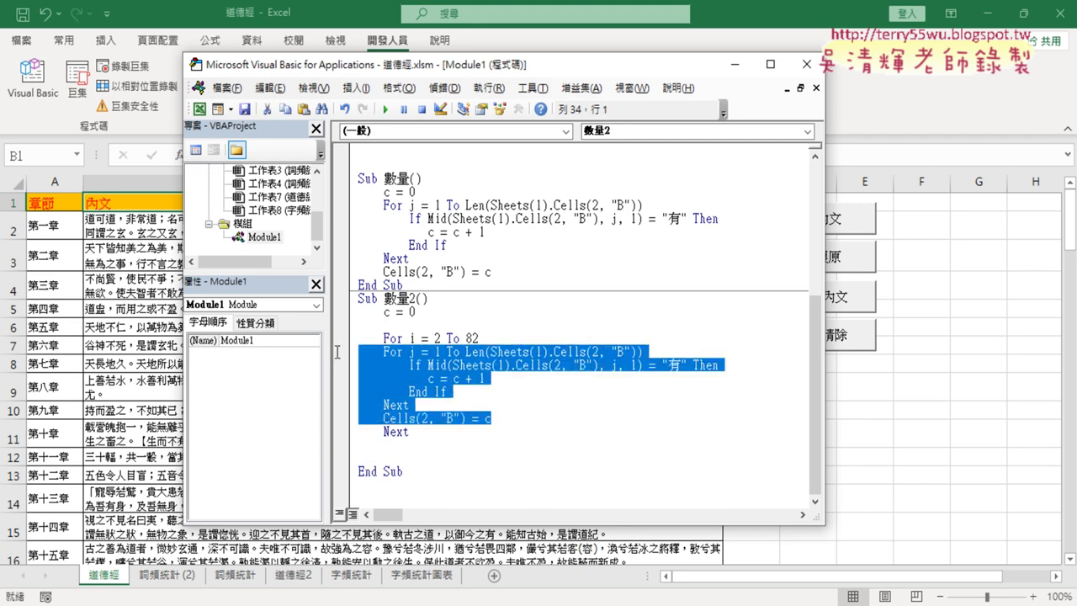
key("Tab")
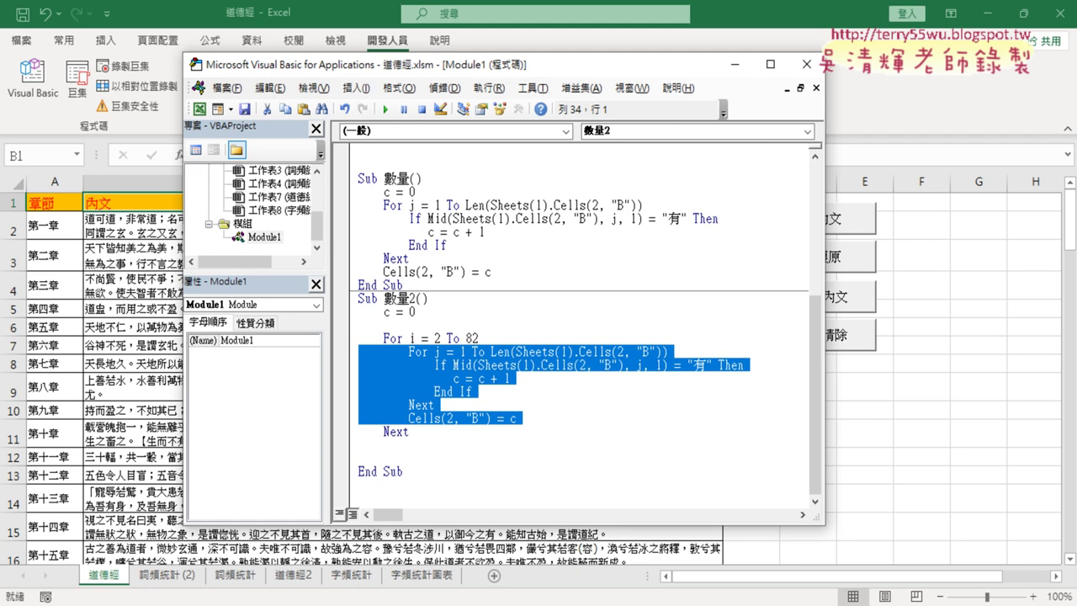
Step: Delete the blank lines after c = 0 and before End Sub
left_click(445, 311)
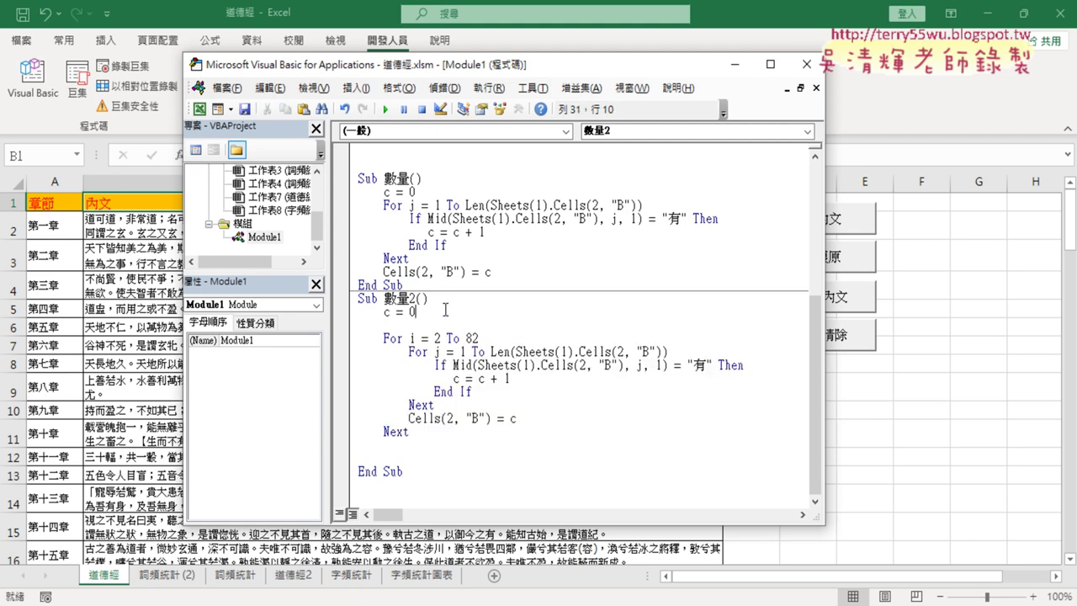
key("Delete")
key("Down")
key("Down")
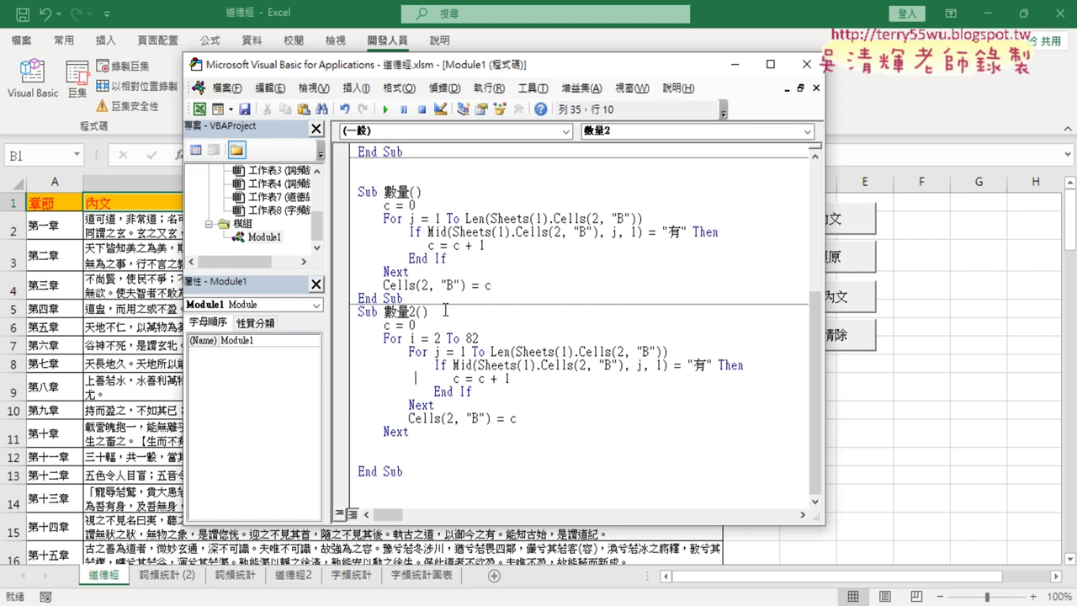
key("Down")
key("Down")
key("Down")
key("Down")
key("Delete")
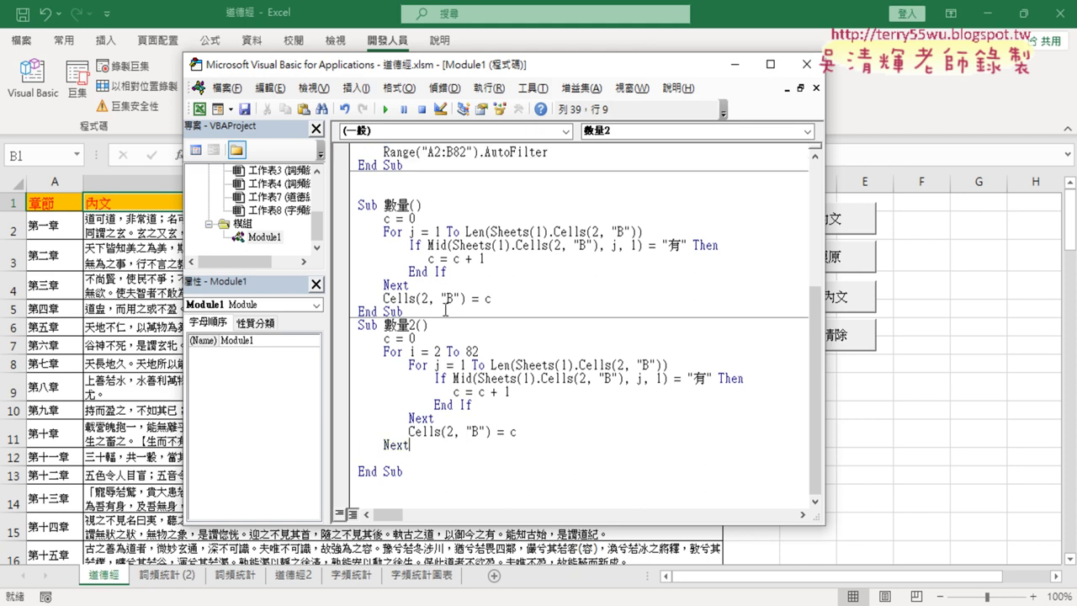
key("Delete")
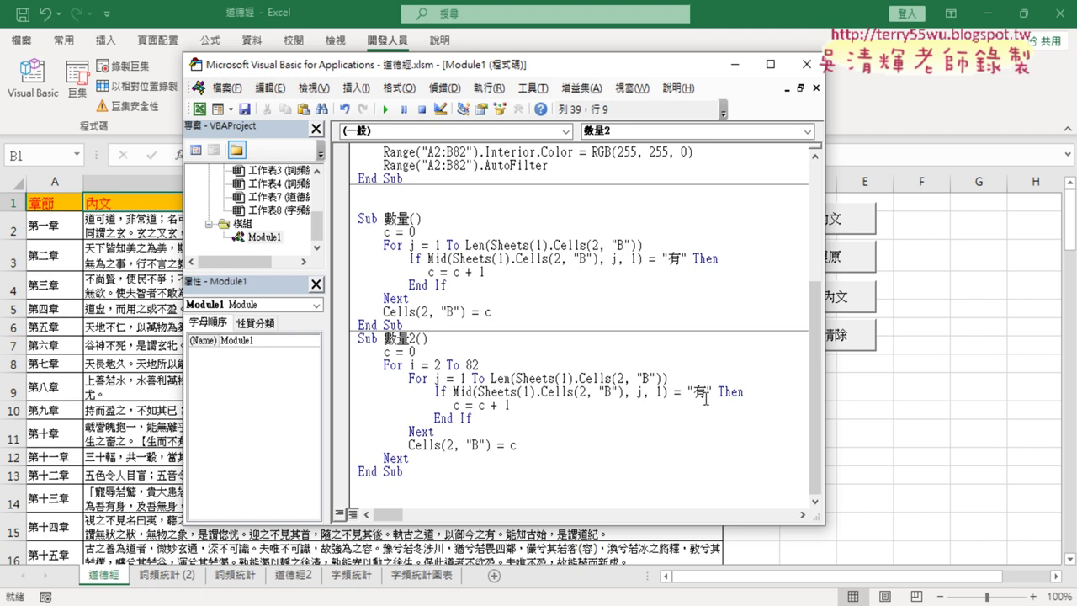
Step: Change Sheets(1).Cells(2, "B") to Cells(i, "B") in both the Len and Mid references
left_click_drag(511, 405, 454, 406)
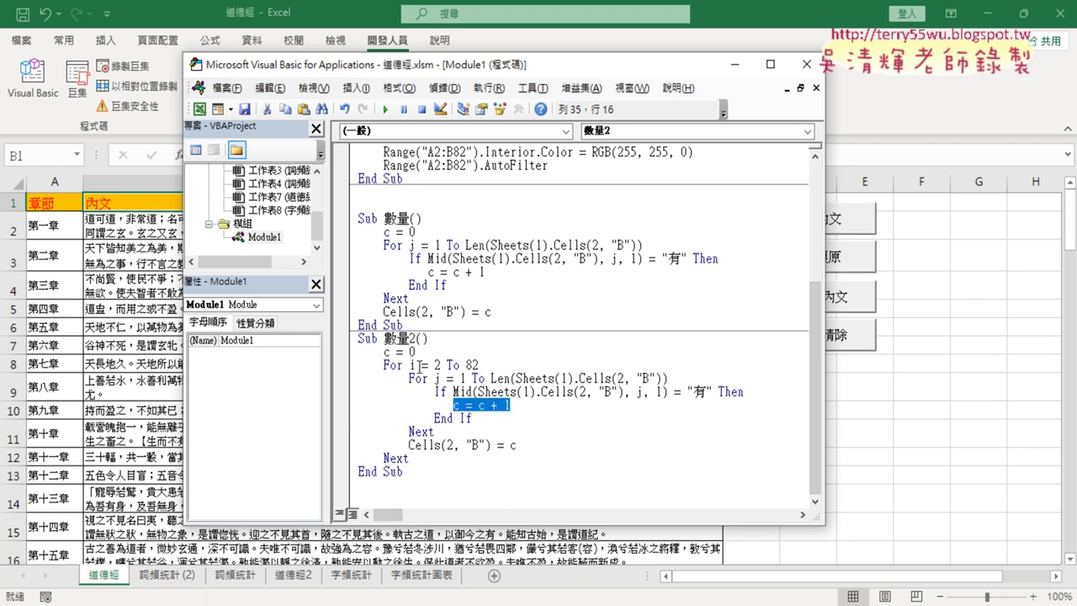
left_click_drag(384, 364, 479, 366)
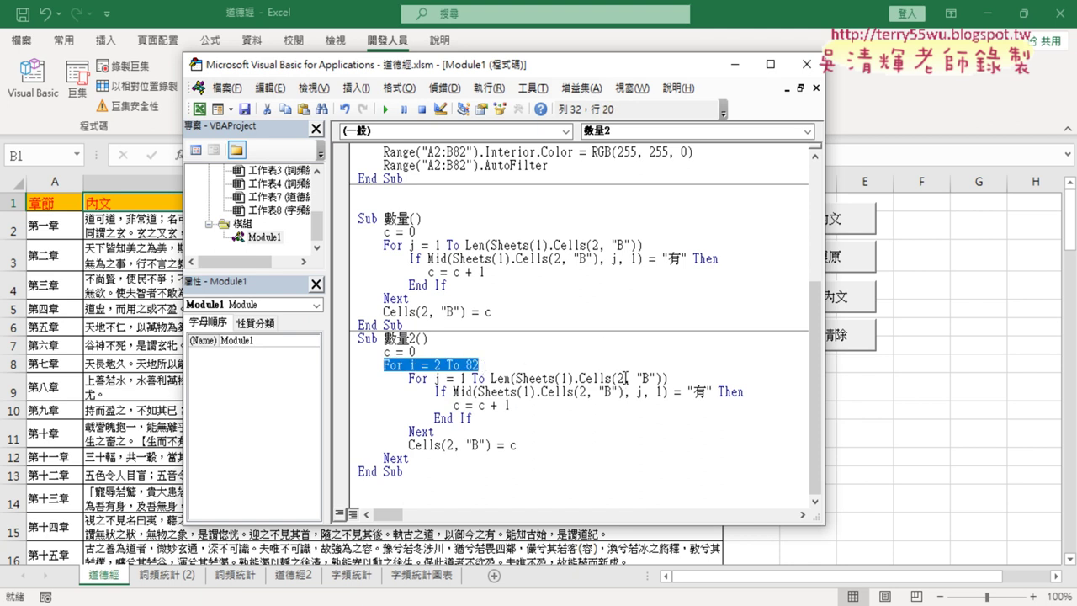
left_click_drag(625, 377, 618, 379)
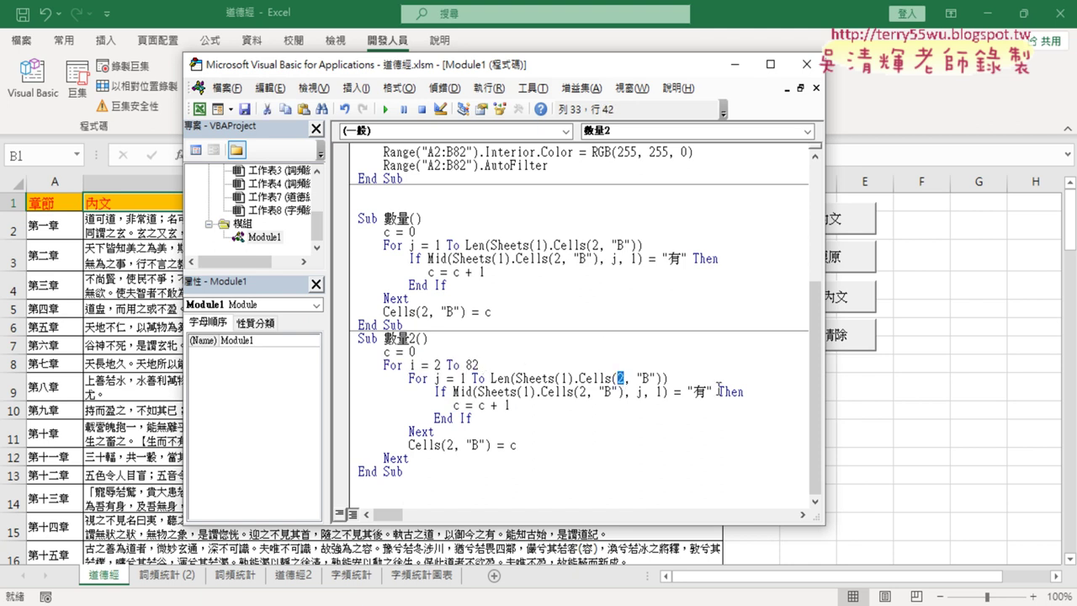
type("i")
key("Left")
key("Left")
key("Left")
key("Left")
key("Left")
key("Left")
key("Delete")
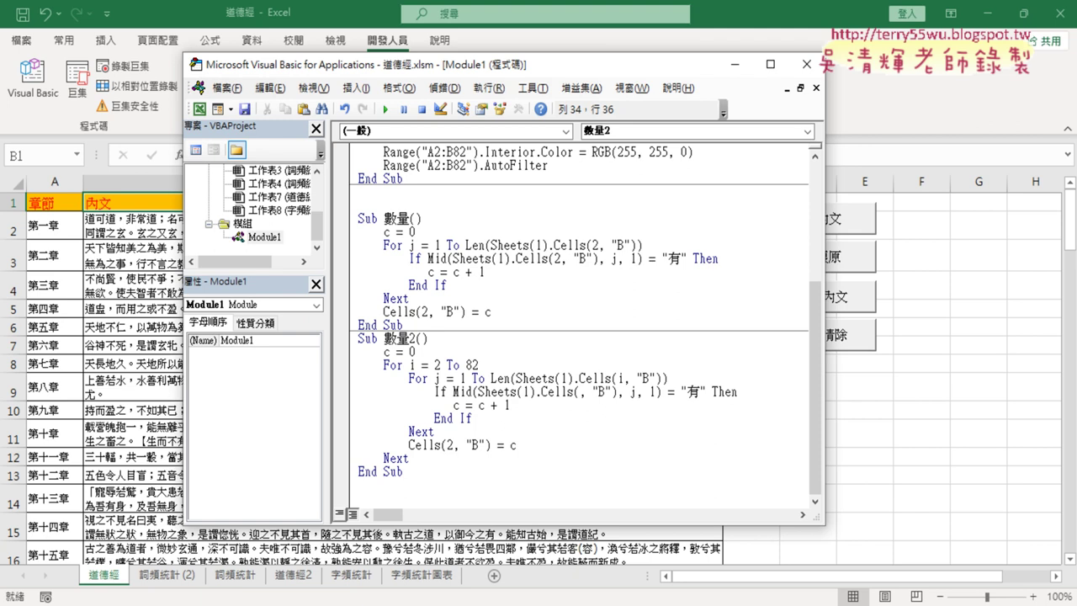
type("i")
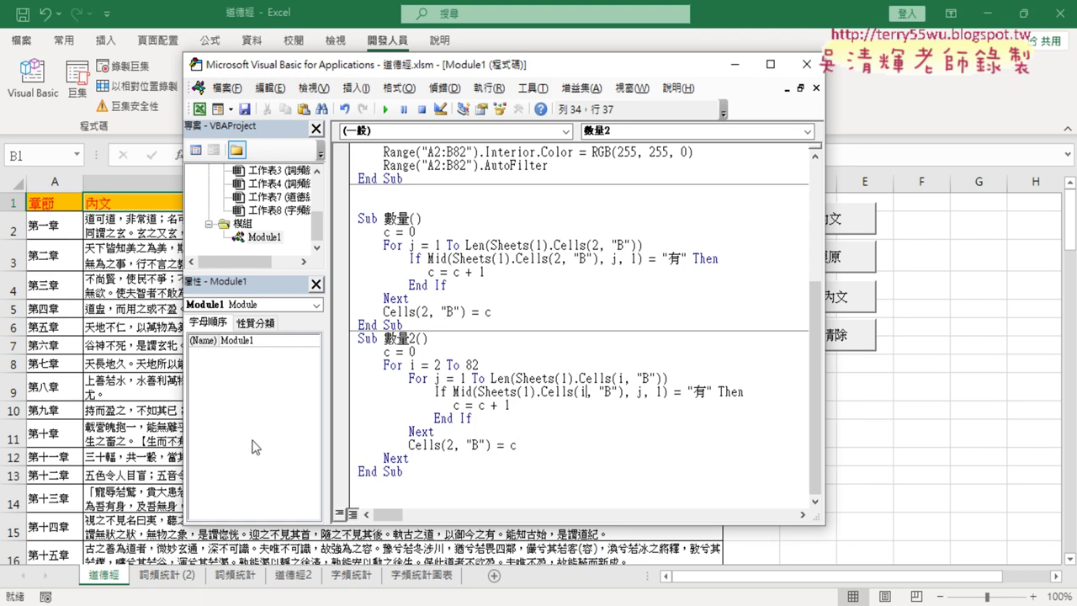
left_click_drag(517, 444, 409, 444)
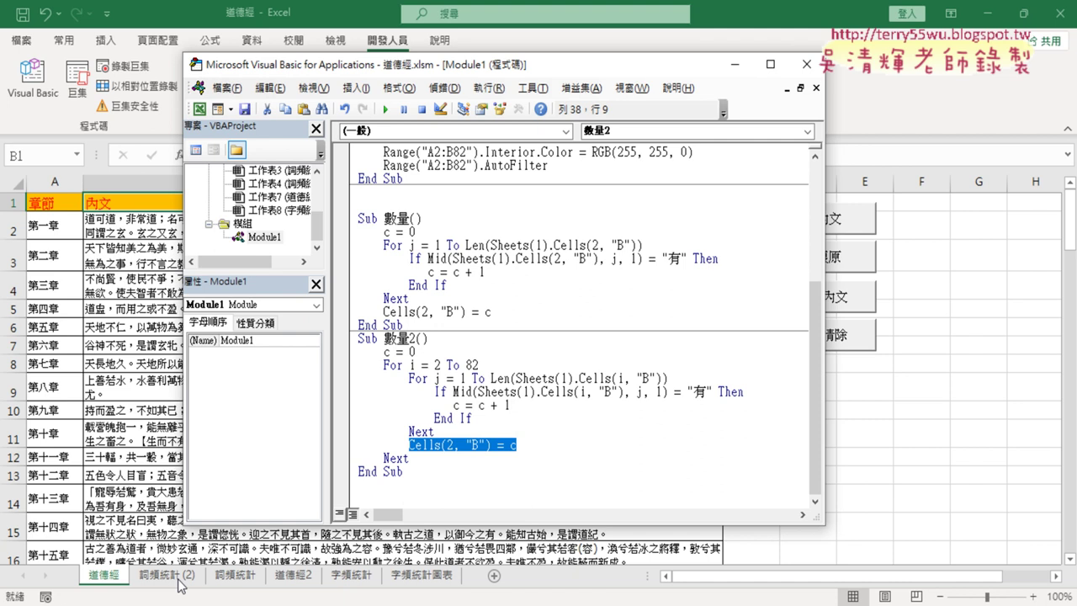
Step: Browse chapter texts B2–B6 on 道德經, then show 詞頻統計 (2) with the VBA editor in front
left_click(164, 231)
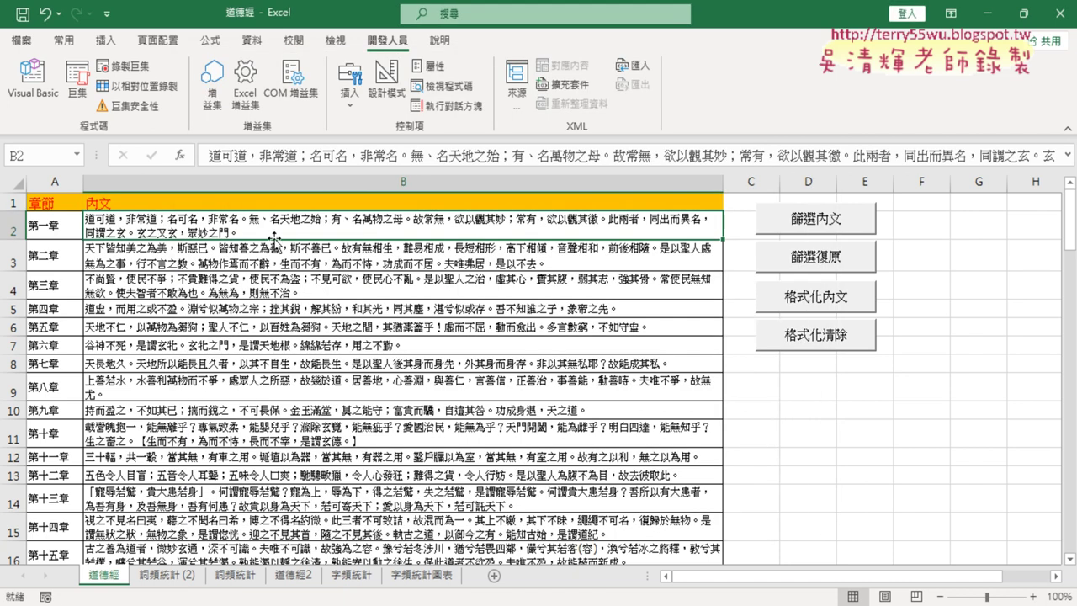
left_click(295, 256)
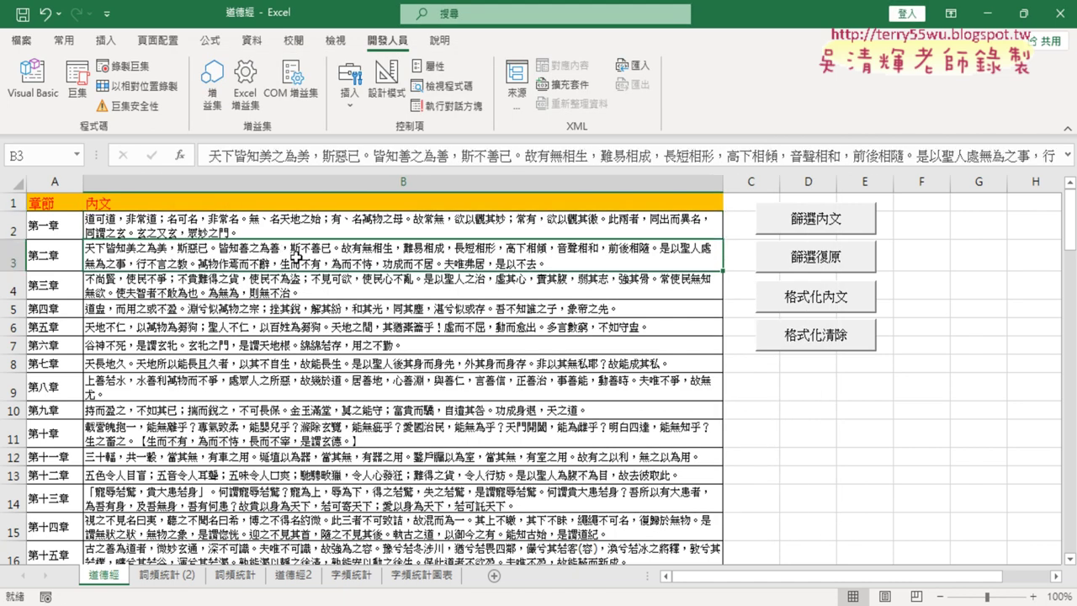
left_click(301, 285)
left_click(312, 310)
left_click(316, 328)
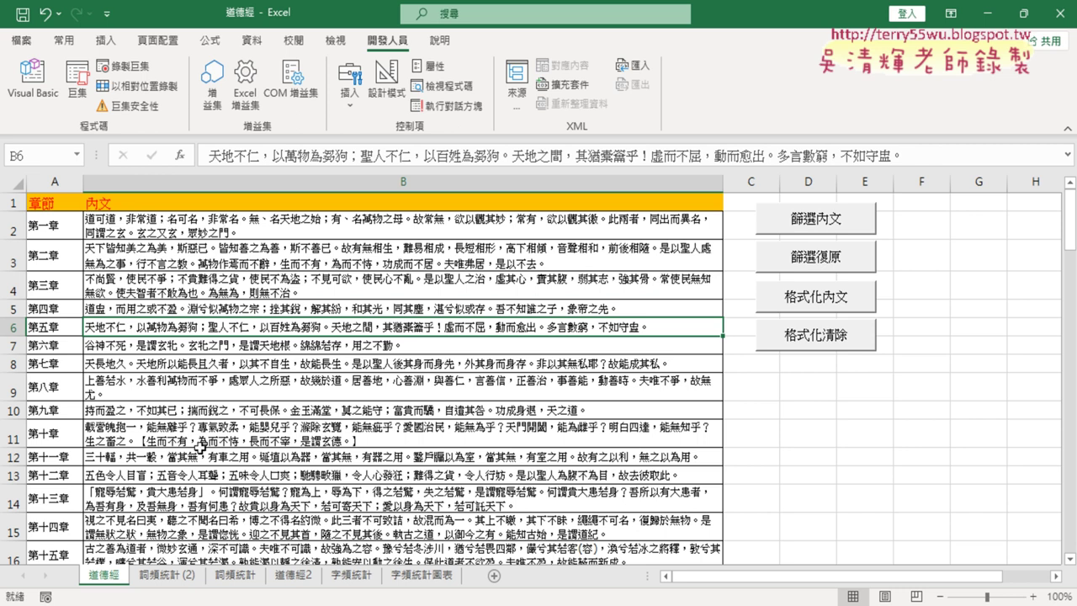
left_click(181, 580)
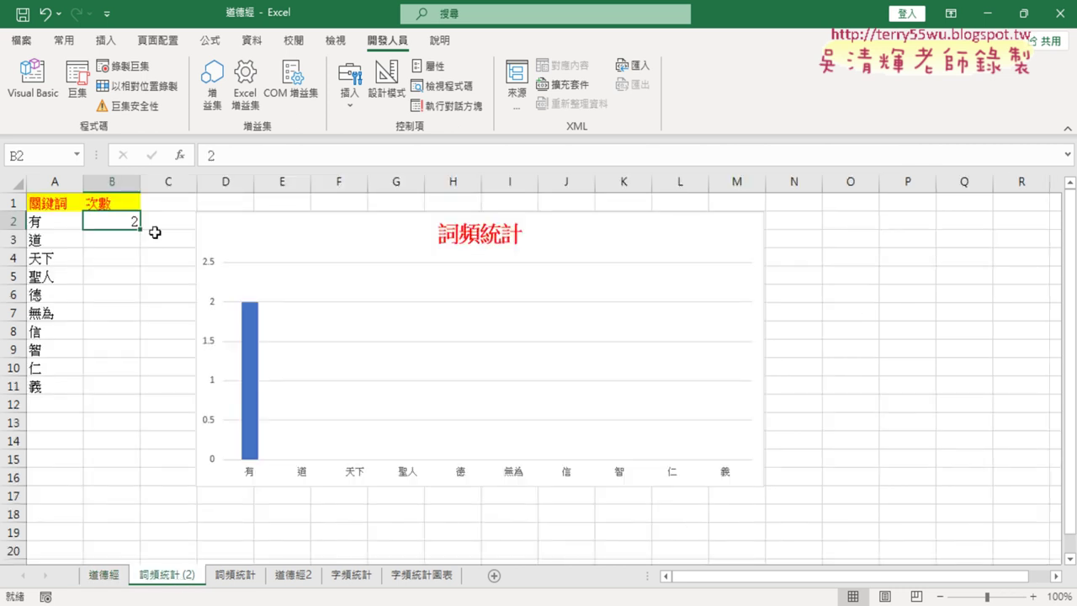
left_click(30, 84)
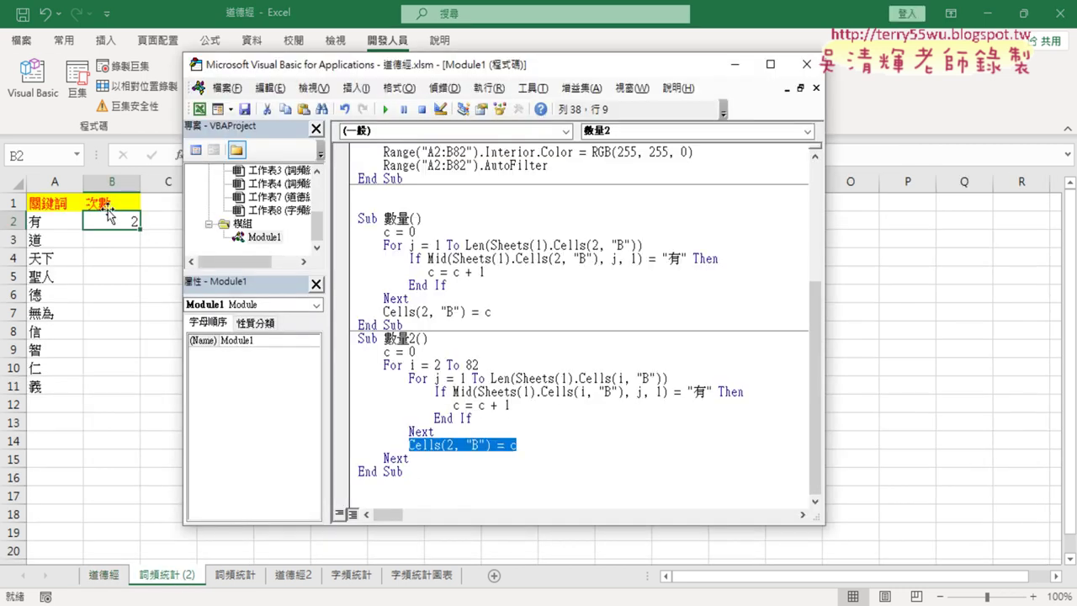
Step: Annotate the Sheets and Cells references, then run 數量2 so B2 of 詞頻統計 (2) shows 82
left_click(504, 429)
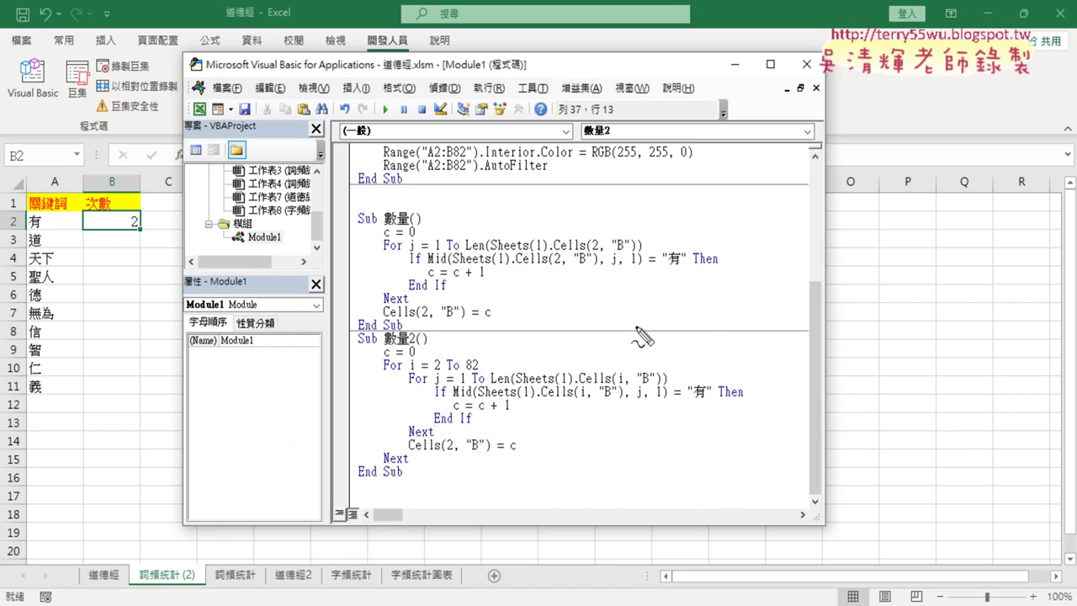
left_click_drag(202, 592, 181, 590)
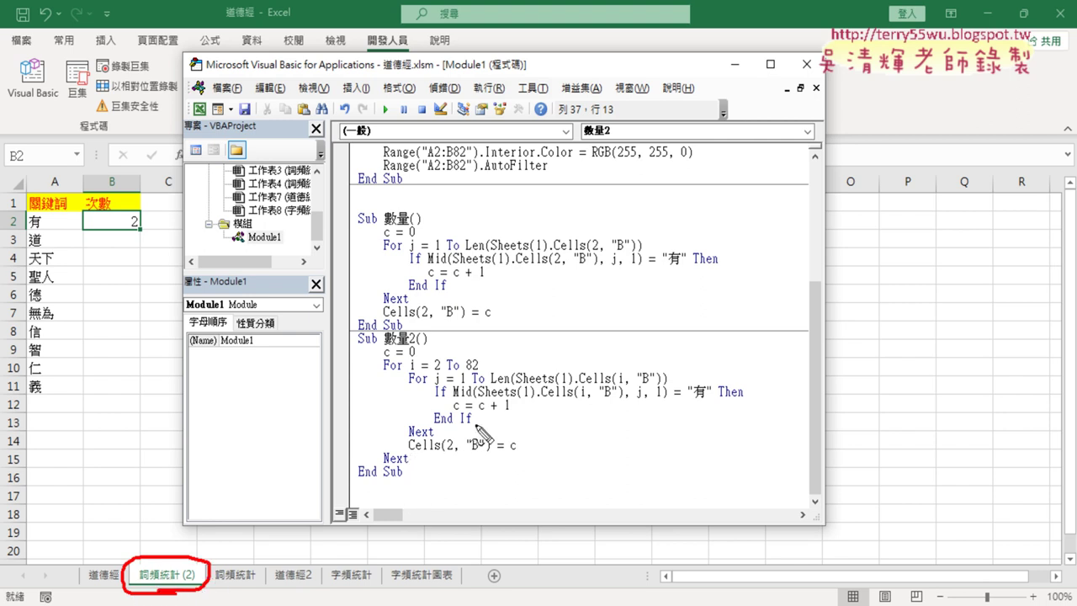
left_click_drag(479, 398, 543, 399)
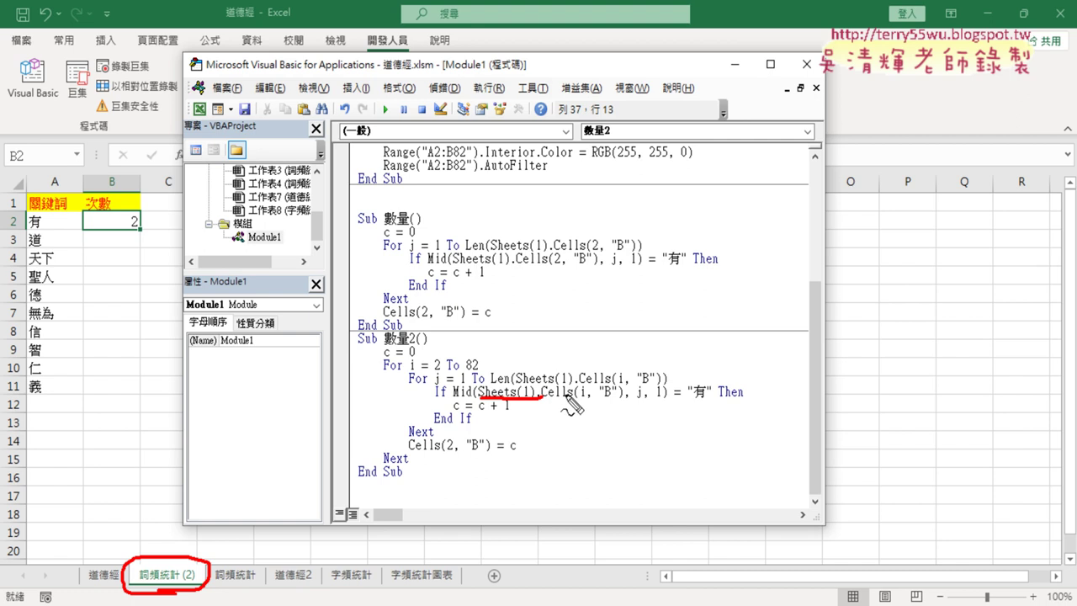
mouse_move(516, 386)
left_mouse_down()
mouse_move(580, 389)
mouse_move(122, 557)
mouse_move(148, 527)
left_mouse_up()
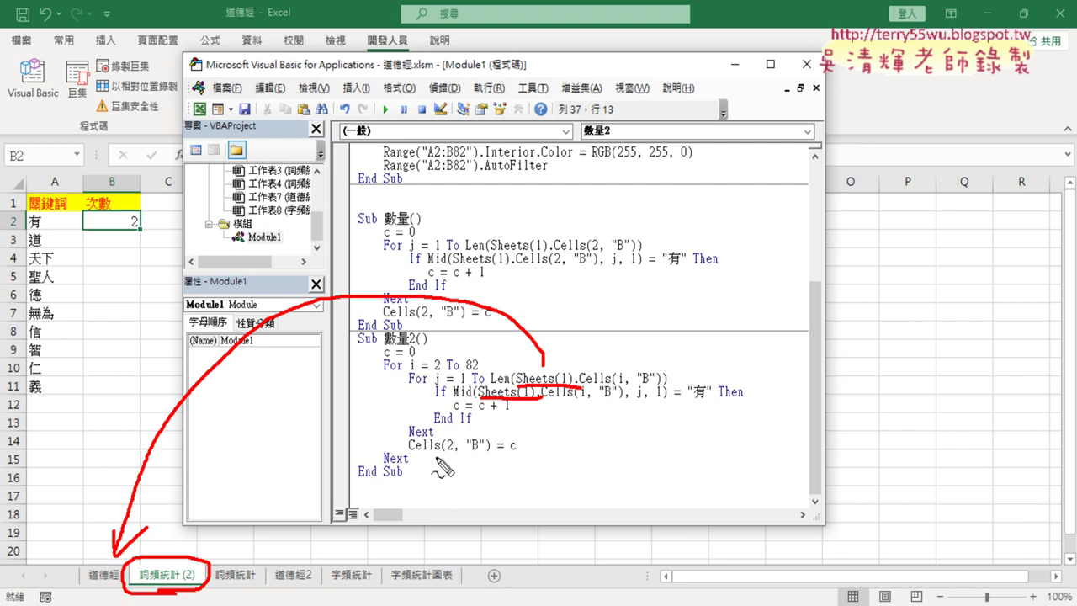
left_click_drag(418, 452, 486, 450)
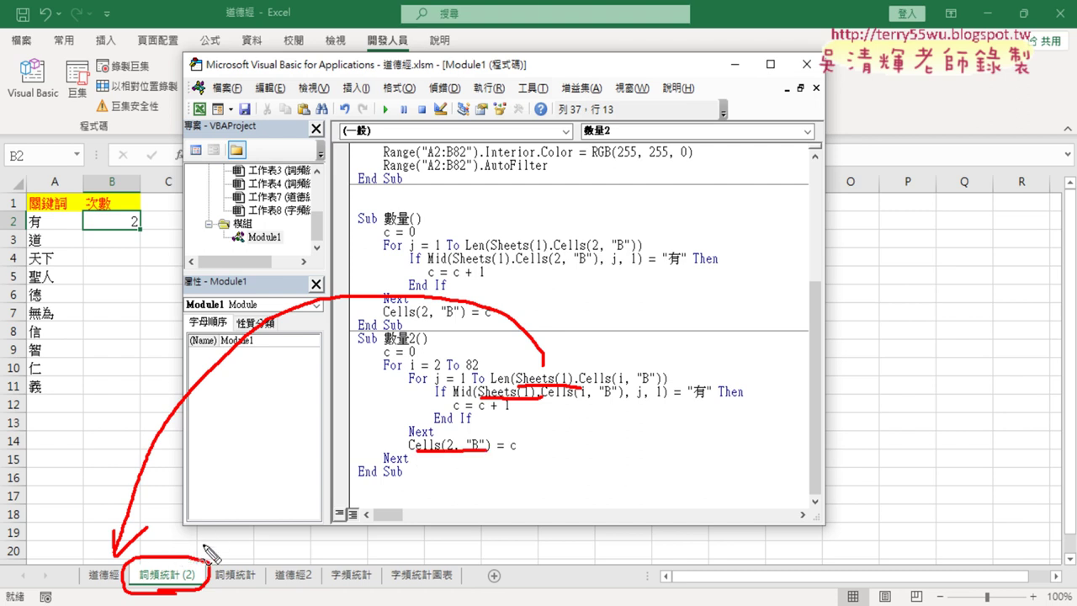
key("Escape")
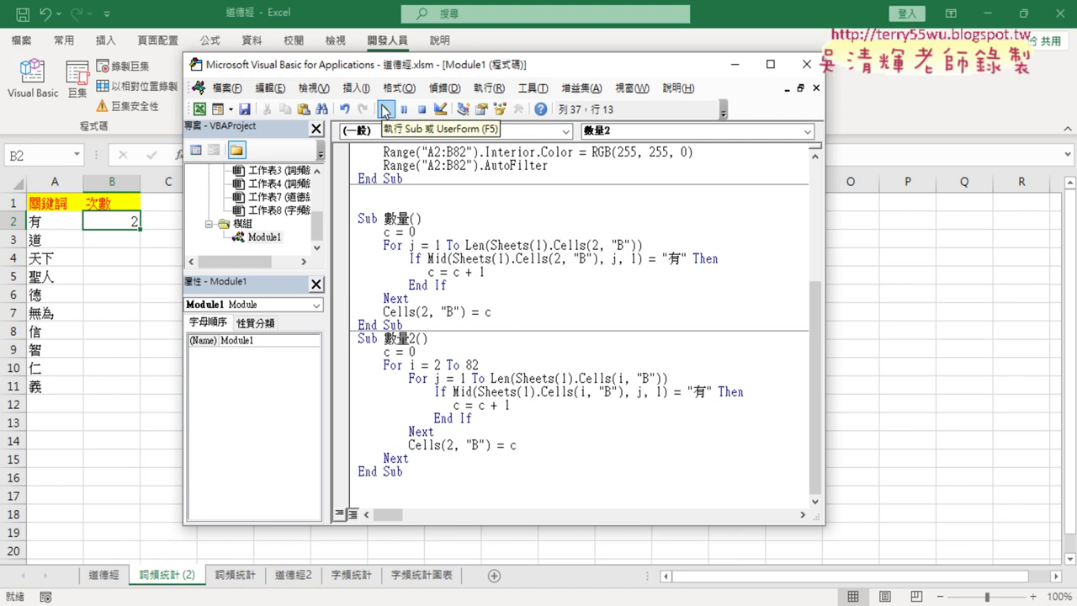
left_click(384, 110)
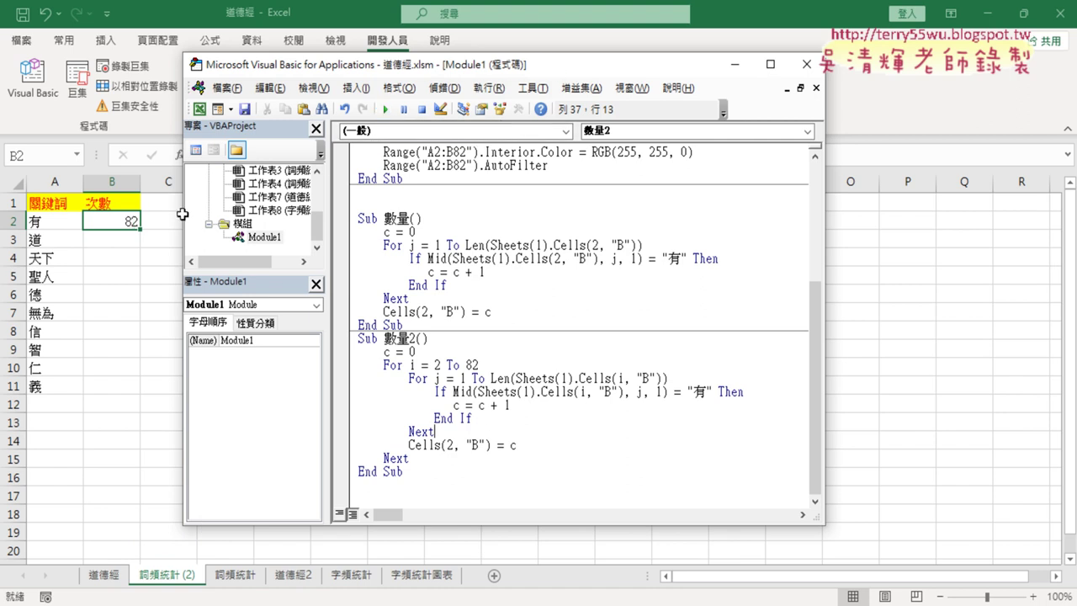
left_click(237, 577)
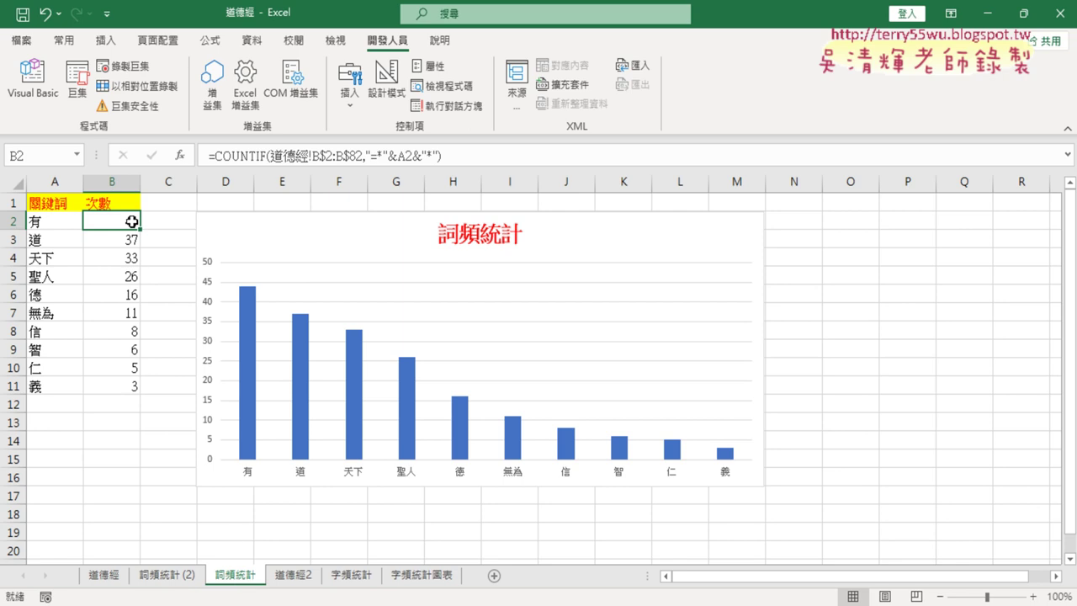
left_click(176, 576)
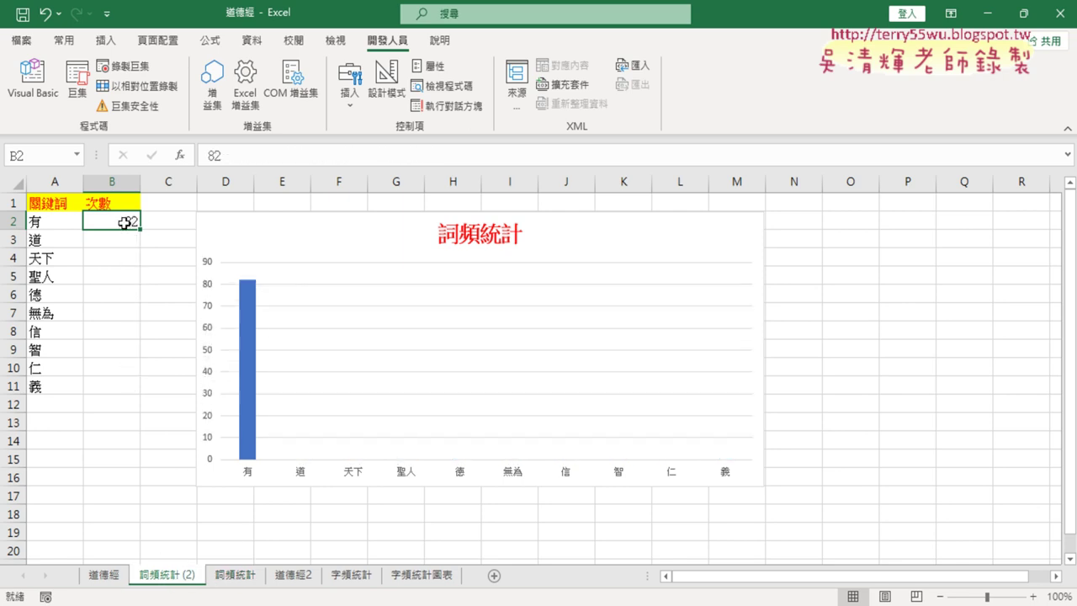
left_click(242, 580)
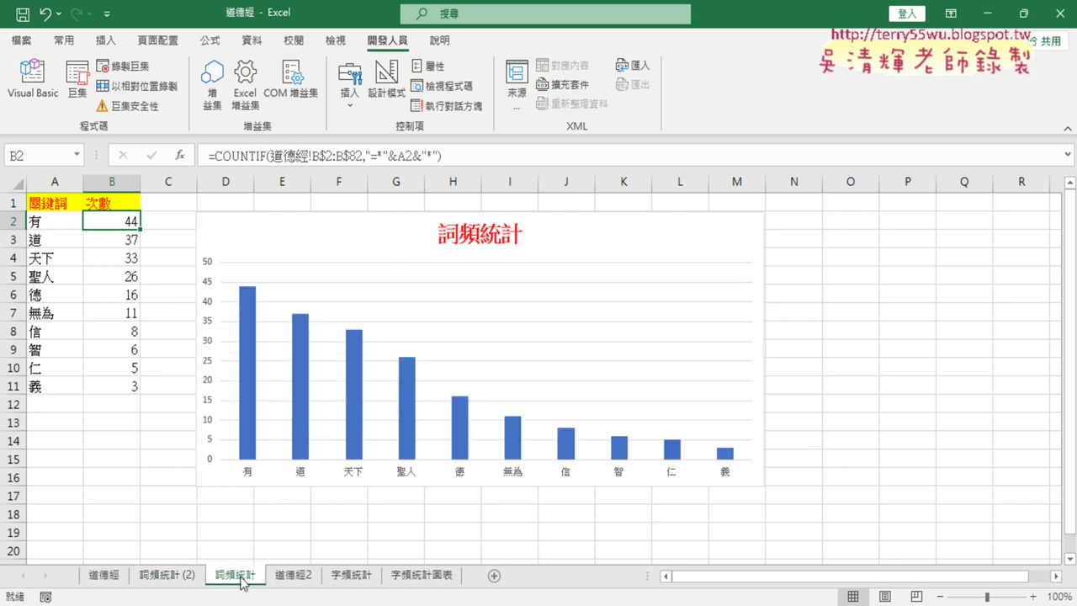
left_click(173, 576)
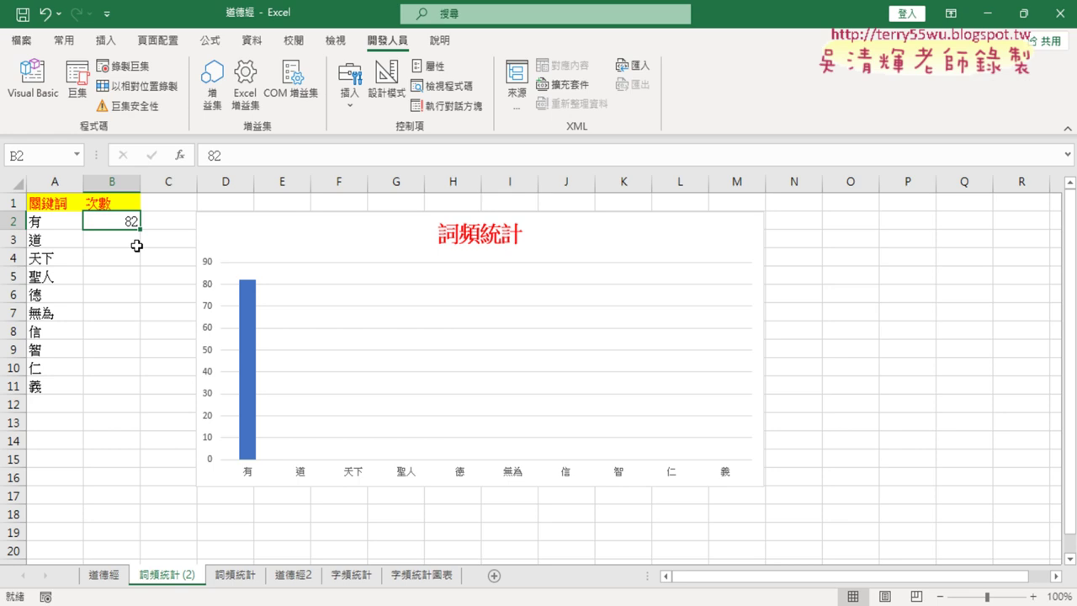
left_click(118, 236)
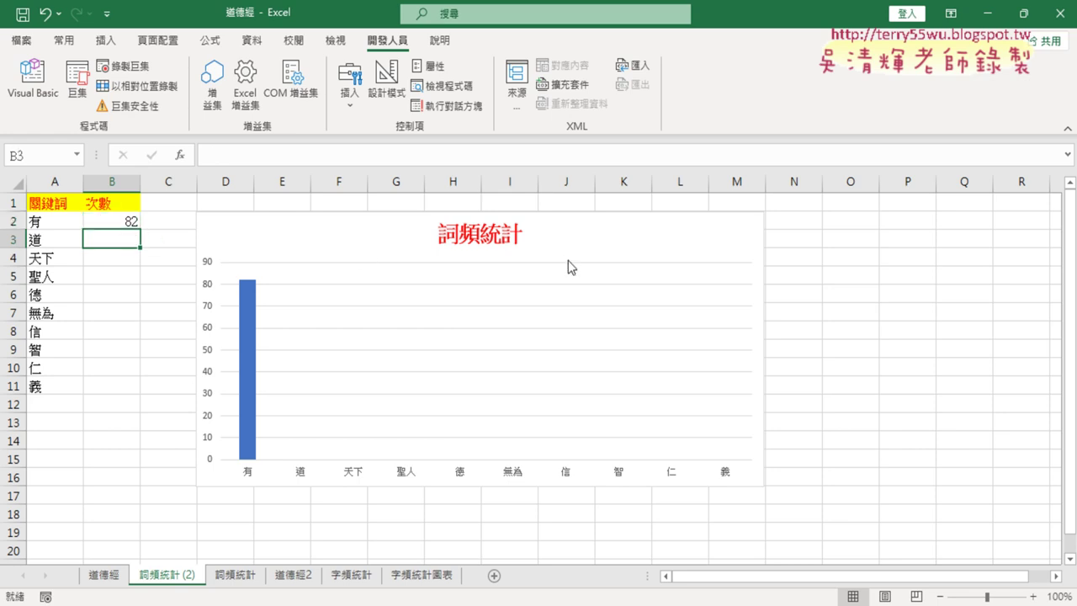
left_click(118, 255)
left_click(135, 236)
left_click(32, 78)
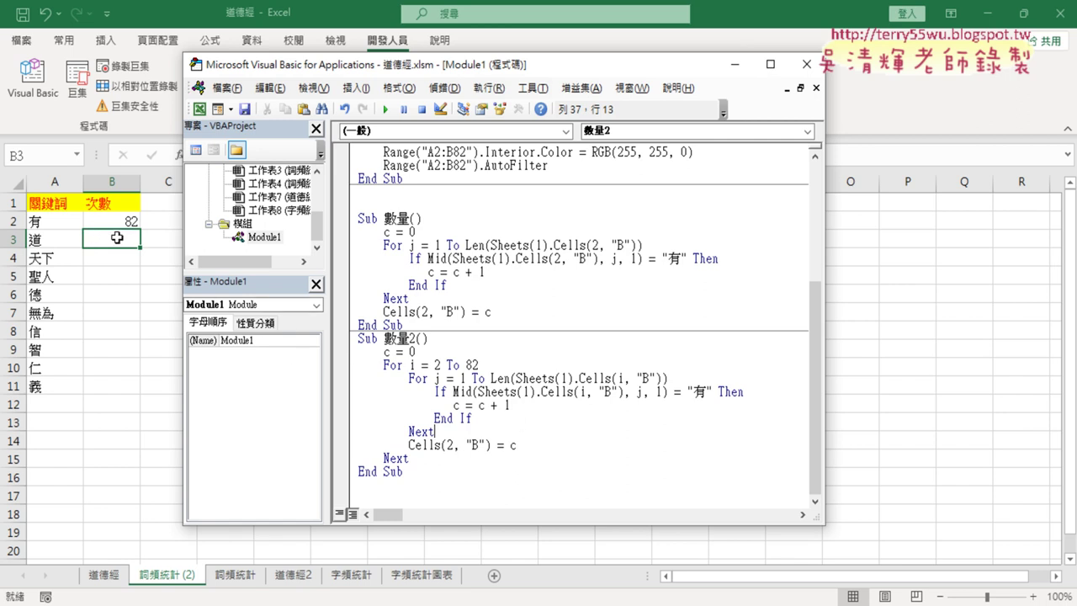
Step: Replace the hard-coded "有" in the If comparison with Cells(3, "A")
double_click(699, 391)
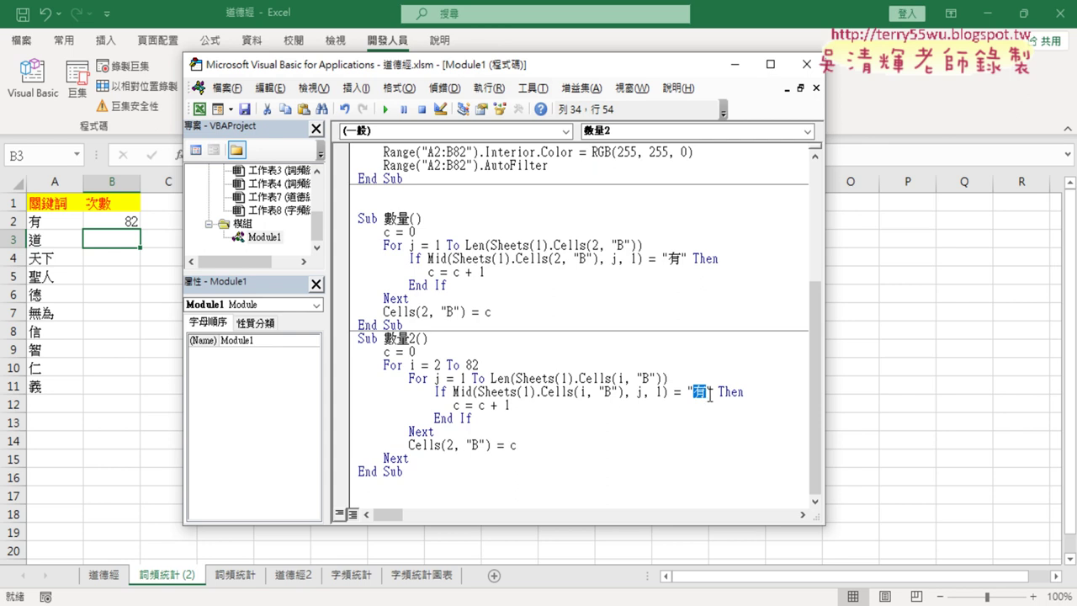
left_click_drag(713, 392, 687, 392)
type("ce")
type("ll")
type("s(")
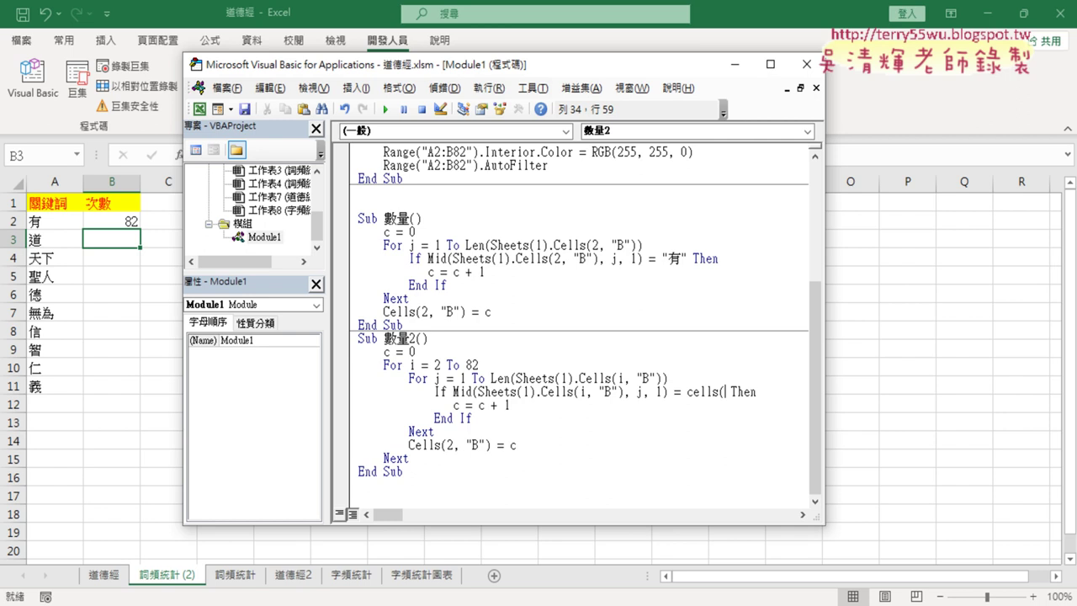
type("3")
type(",\"A")
type(")")
key("Left")
type("\"")
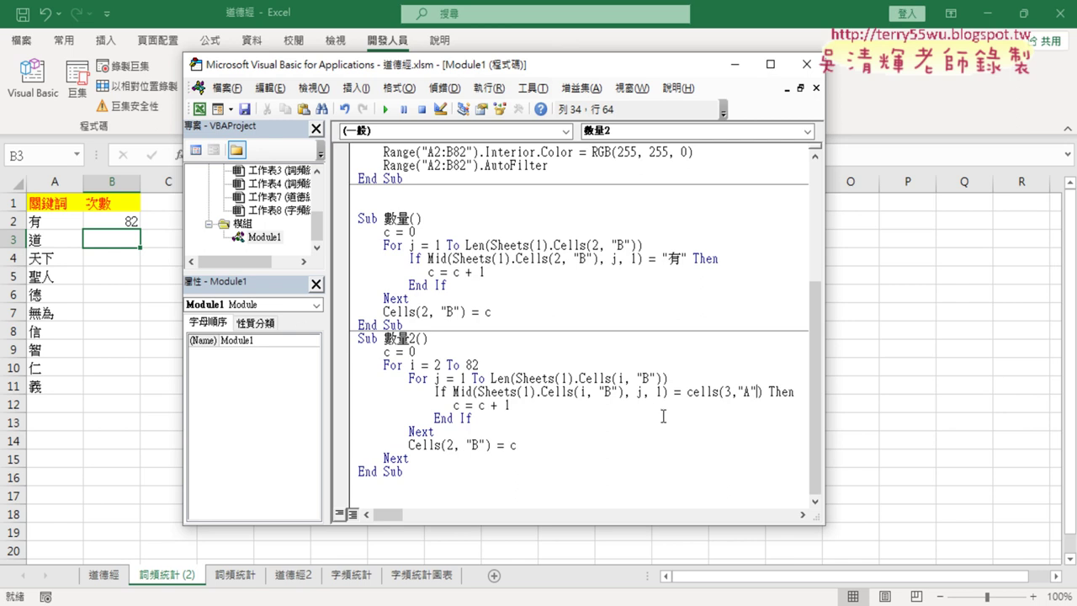
left_click(648, 418)
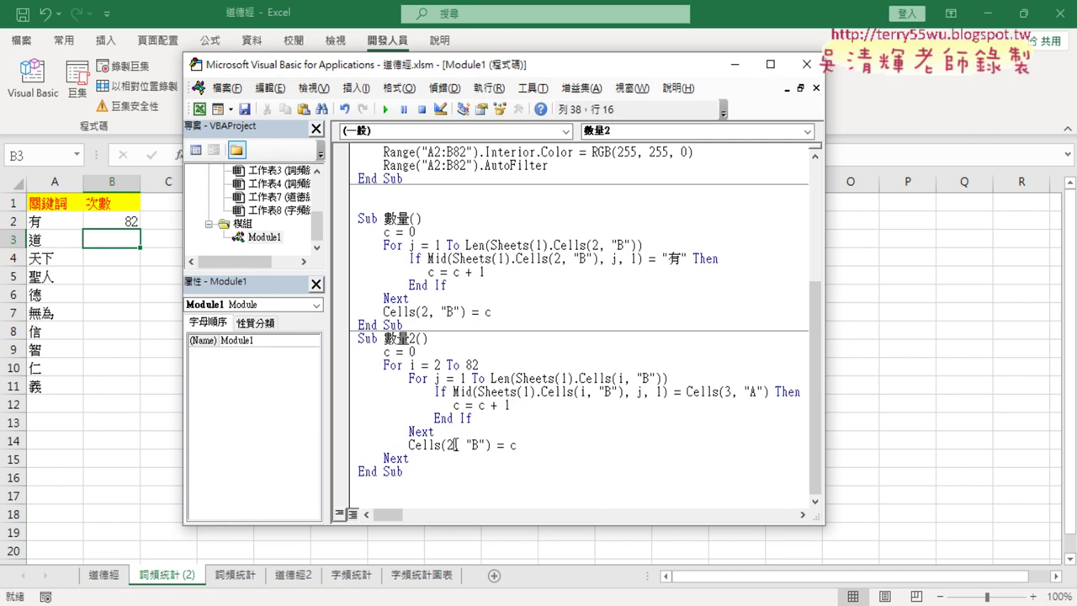
Step: Change the output cell from Cells(2, "B") to Cells(3, "B")
left_click_drag(455, 444, 447, 445)
type("3")
left_click(699, 392)
Step: Run 數量2 to get 76 for 道, compare both 詞頻統計 sheets, then reopen and widen the editor
left_click(386, 109)
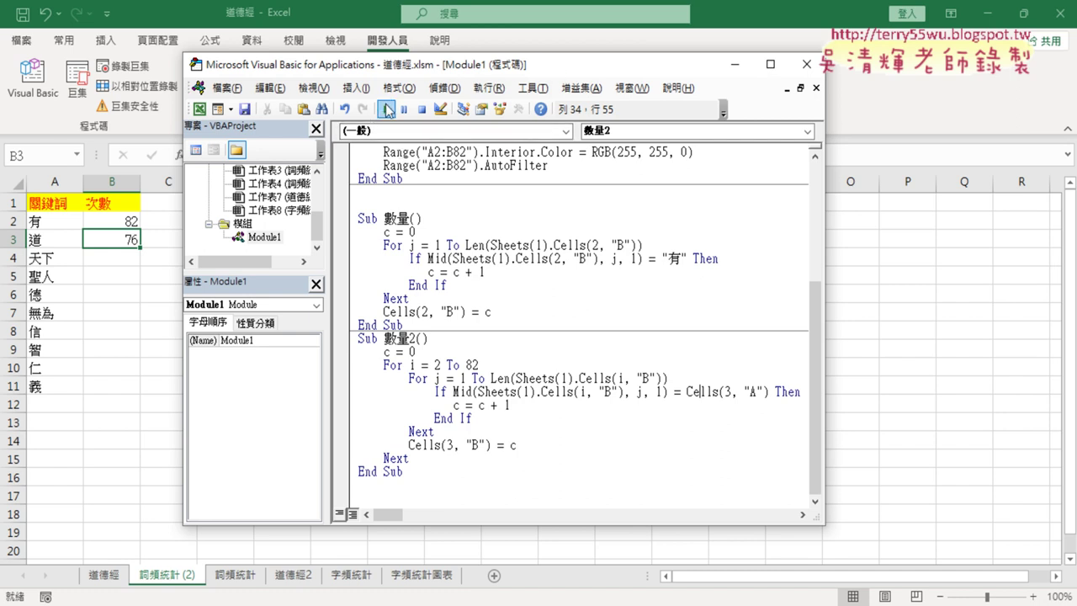
left_click(240, 579)
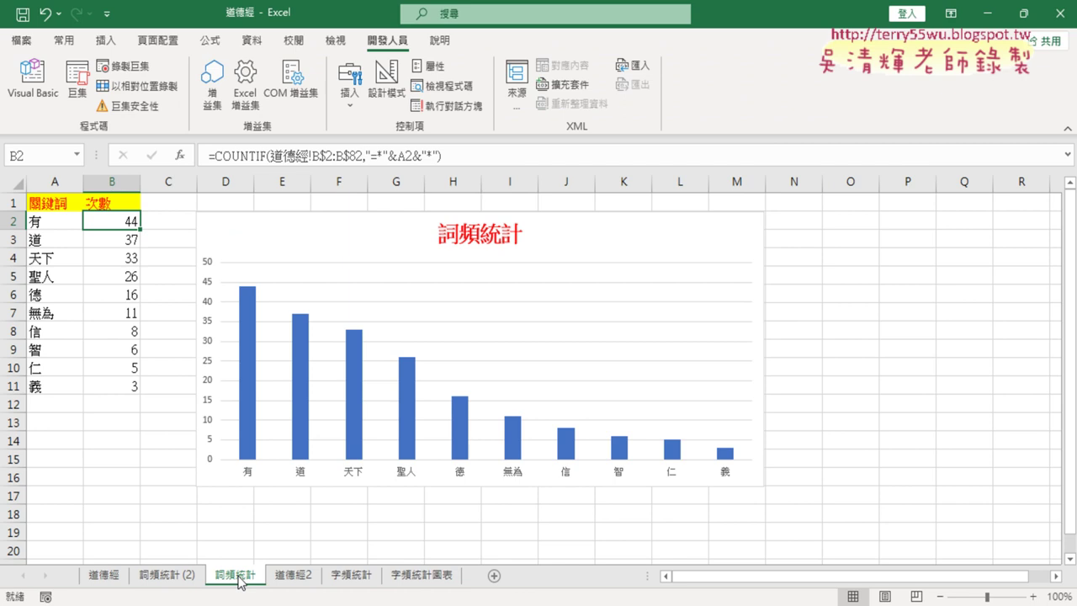
left_click(160, 578)
left_click(258, 581)
left_click(166, 577)
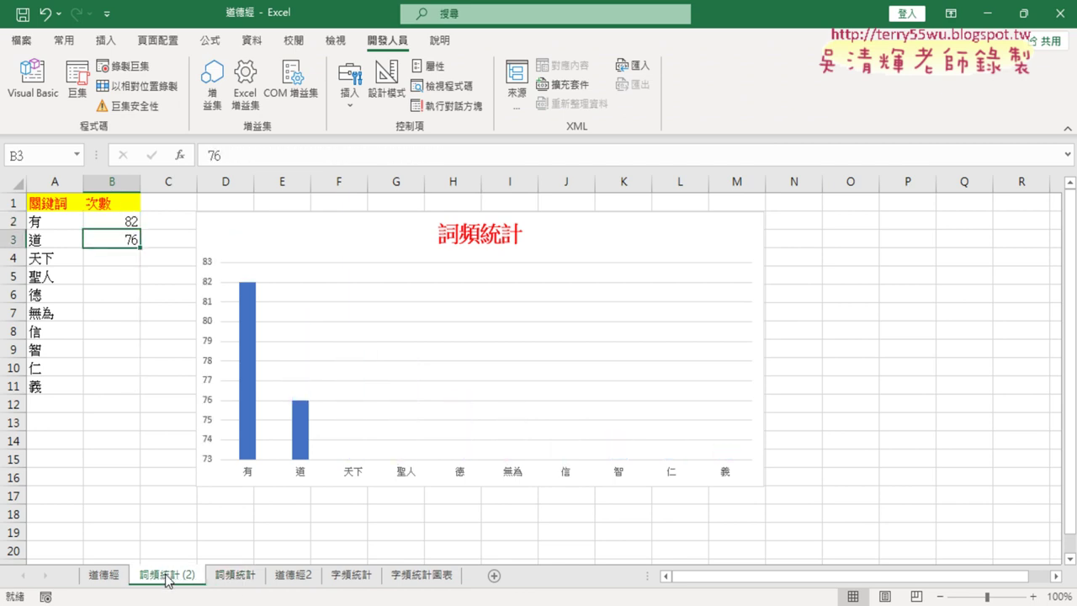
left_click(32, 80)
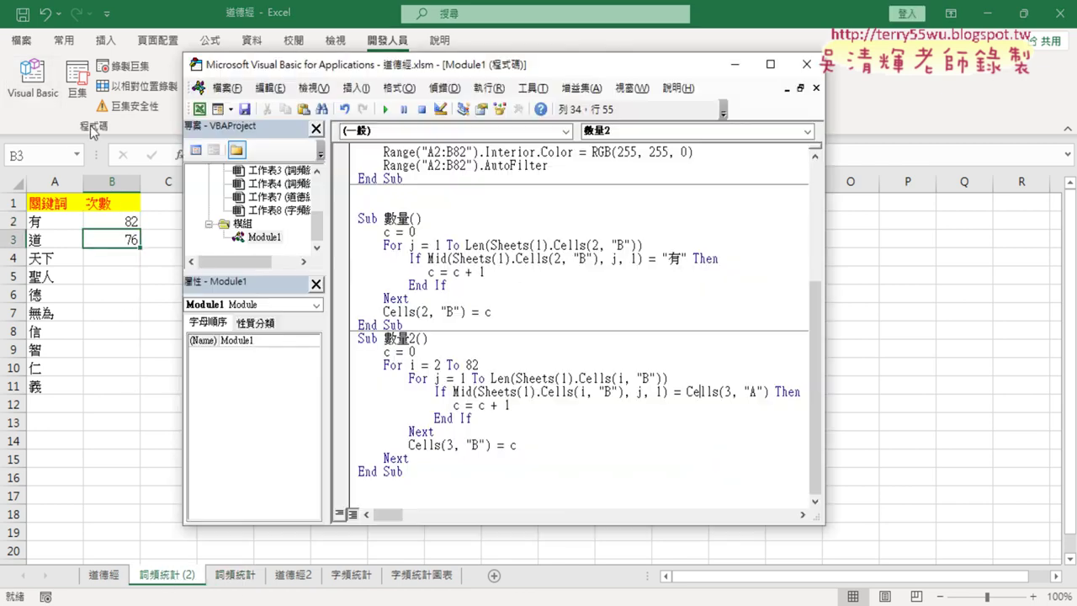
left_click_drag(831, 413, 1005, 416)
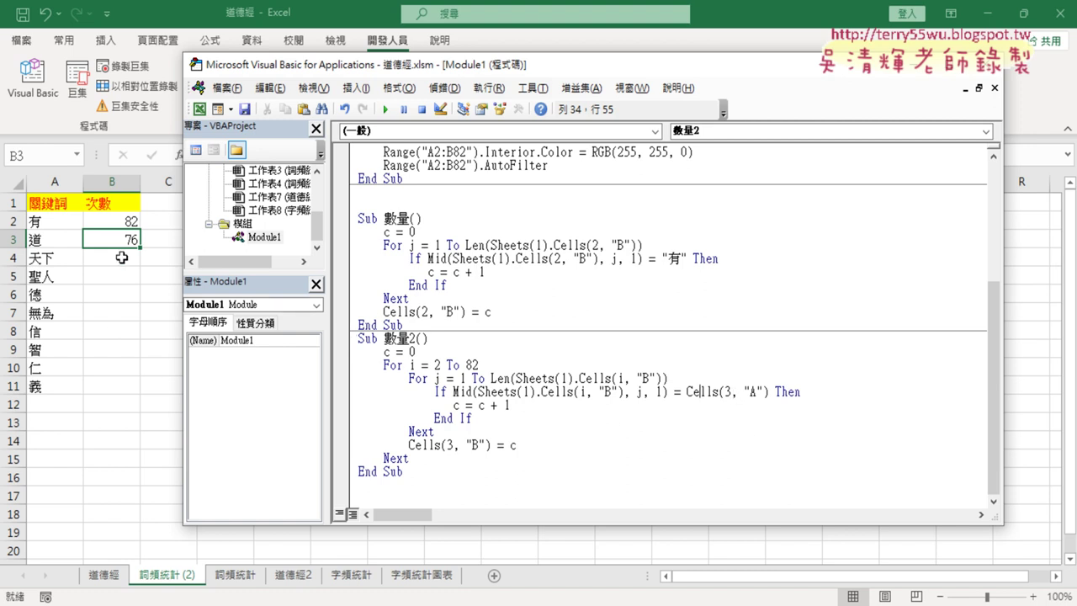
Step: Copy the whole 數量2 procedure from Sub to End Sub and switch to the Google Docs notes
double_click(732, 393)
mouse_move(479, 364)
left_mouse_down()
mouse_move(349, 353)
mouse_move(348, 367)
left_mouse_up()
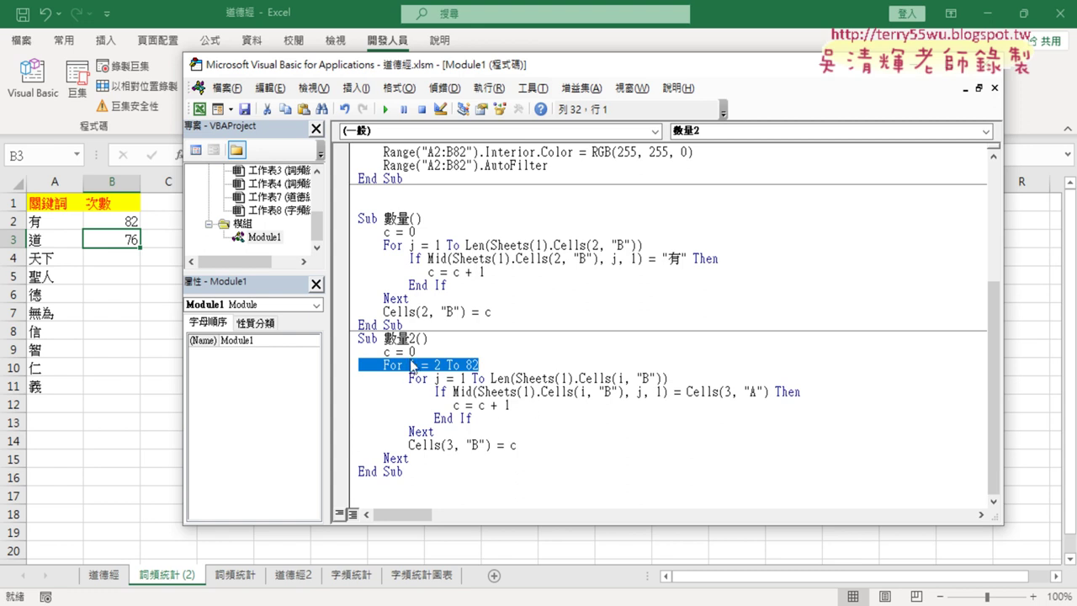
mouse_move(417, 471)
left_mouse_down()
mouse_move(373, 432)
mouse_move(348, 347)
left_mouse_up()
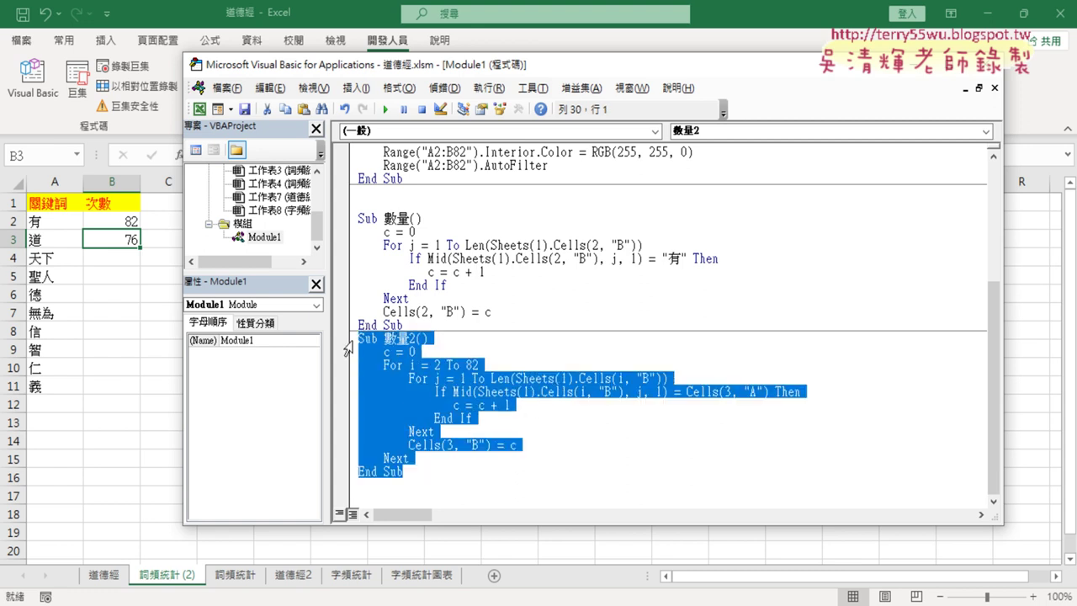
key("alt+Tab")
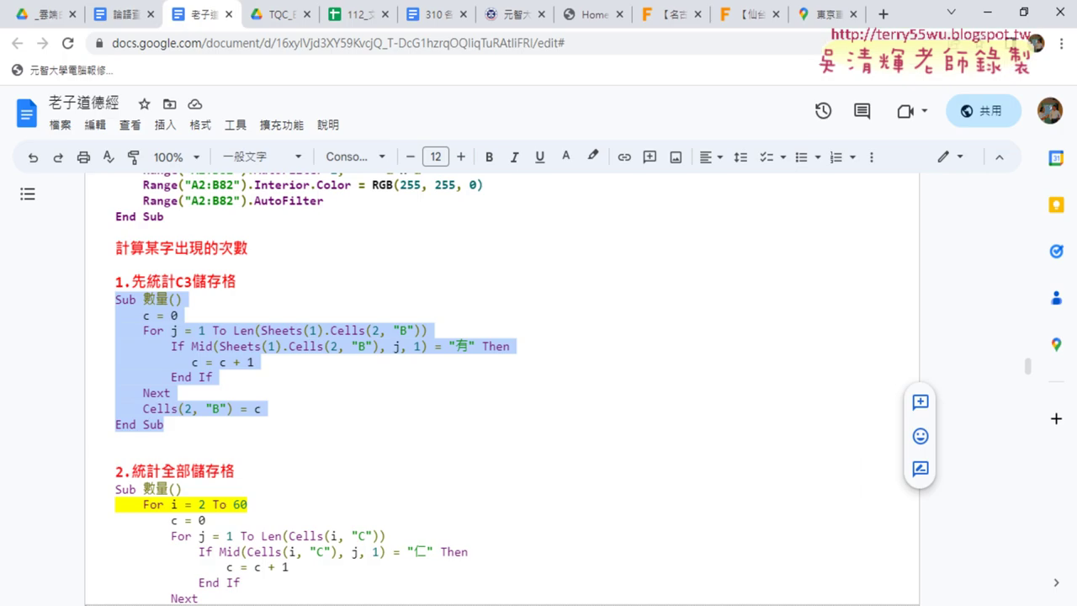
Step: Replace the old Sub 數量() block with the pasted 數量2 macro and syntax-colour it with Code Pretty
scroll(278, 443, "down", 2)
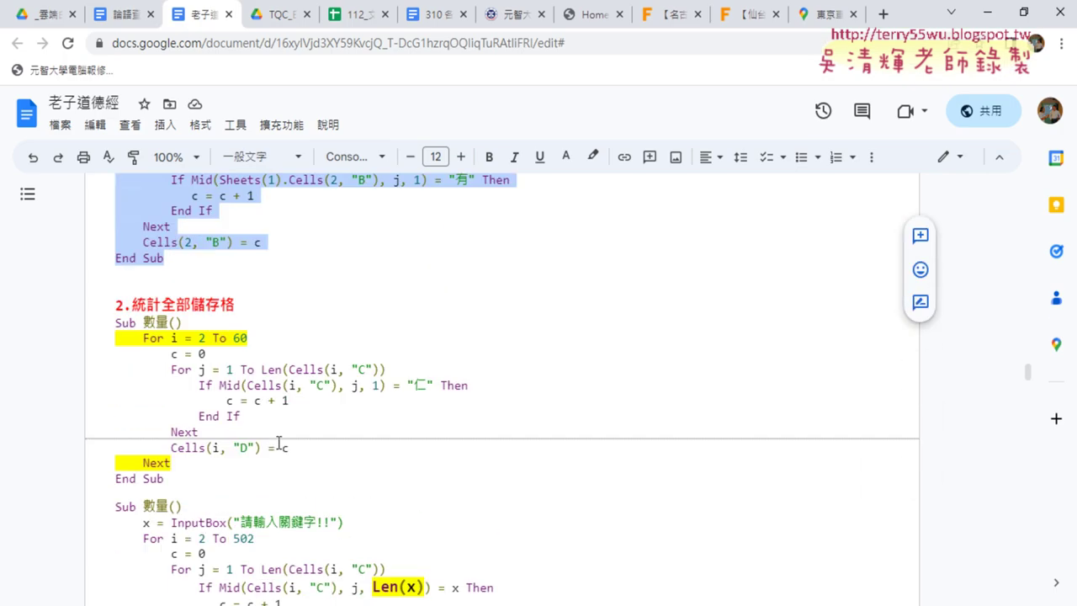
scroll(279, 443, "down", 1)
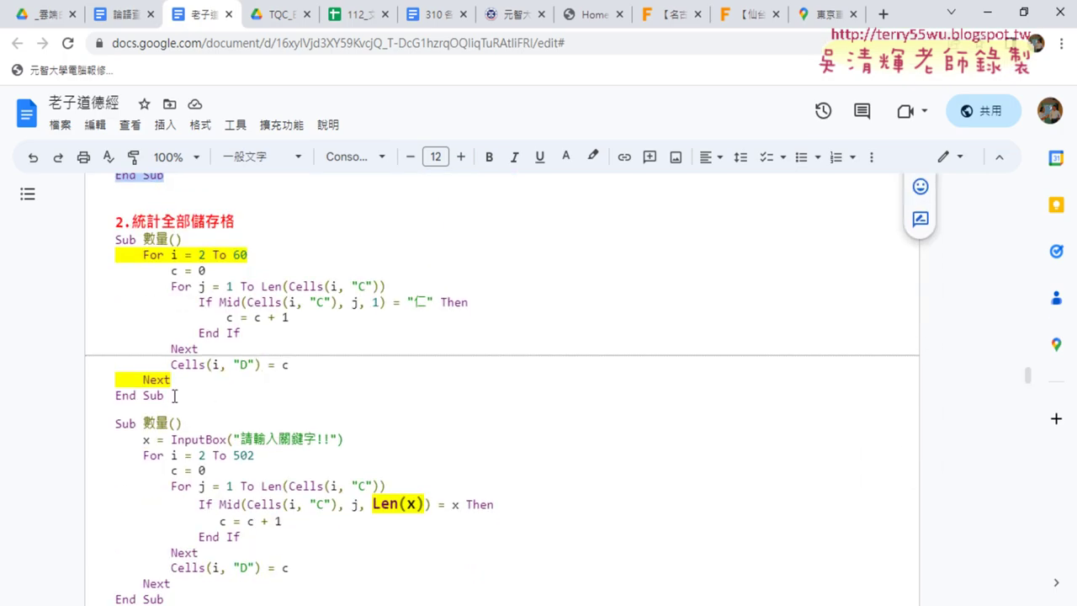
left_click_drag(174, 396, 99, 240)
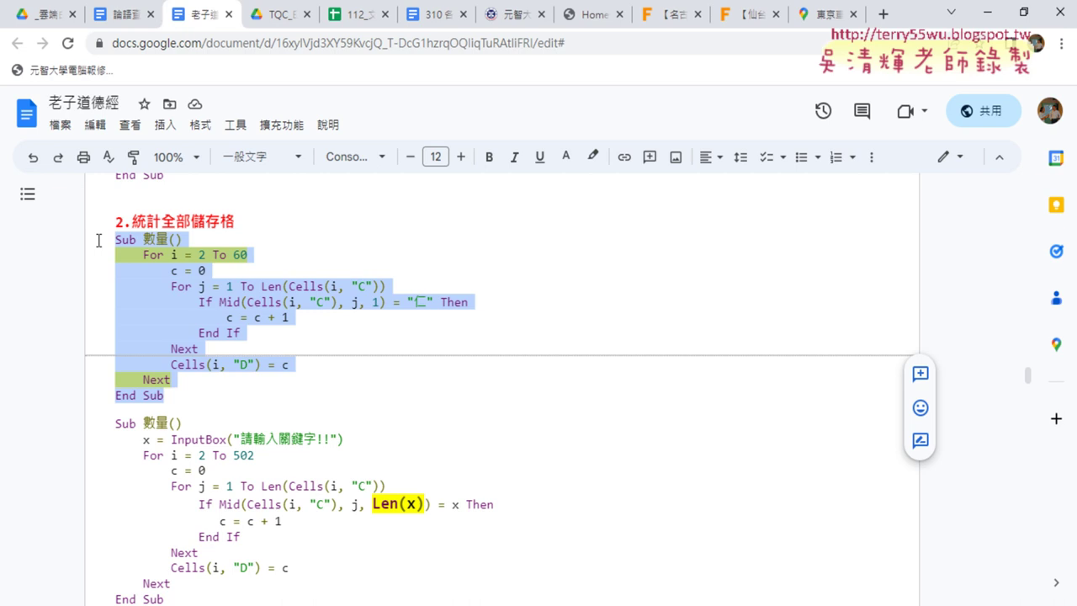
type("Sub 數量2()     c = 0     For i = 2 To 82         For j = 1 To Len(Sheets(1).Cells(i, \"B\"))             If Mid(Sheets(1).Cells(i, \"B\"), j, 1) = Cells(3, \"A\") Then                c = c + 1             End If         Next         Cells(3, \"B\") = c     Next End Sub")
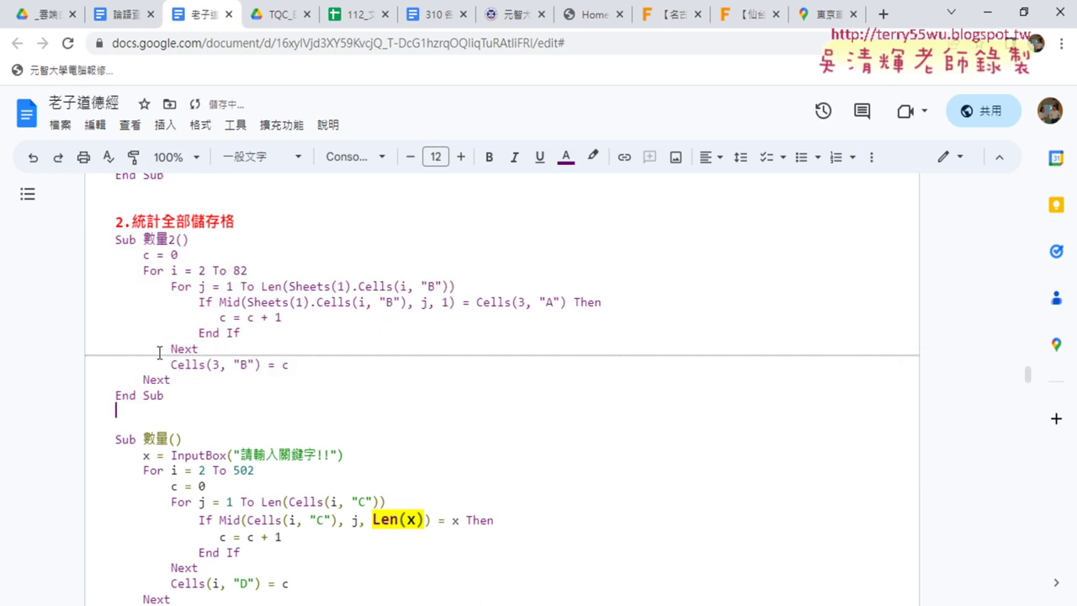
left_click_drag(169, 395, 73, 241)
left_click(281, 125)
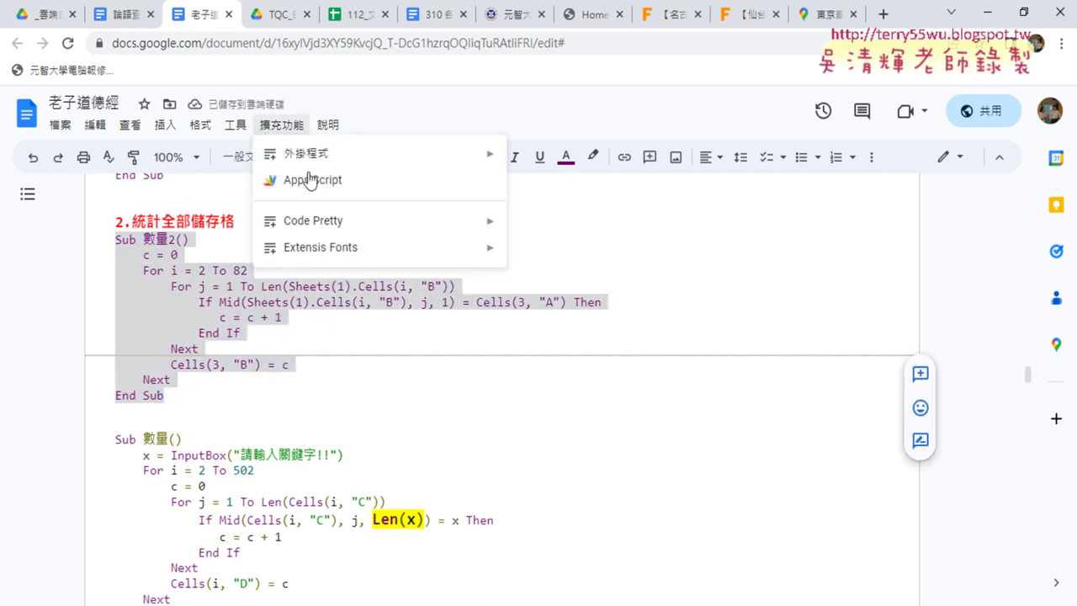
mouse_move(328, 220)
left_click(602, 250)
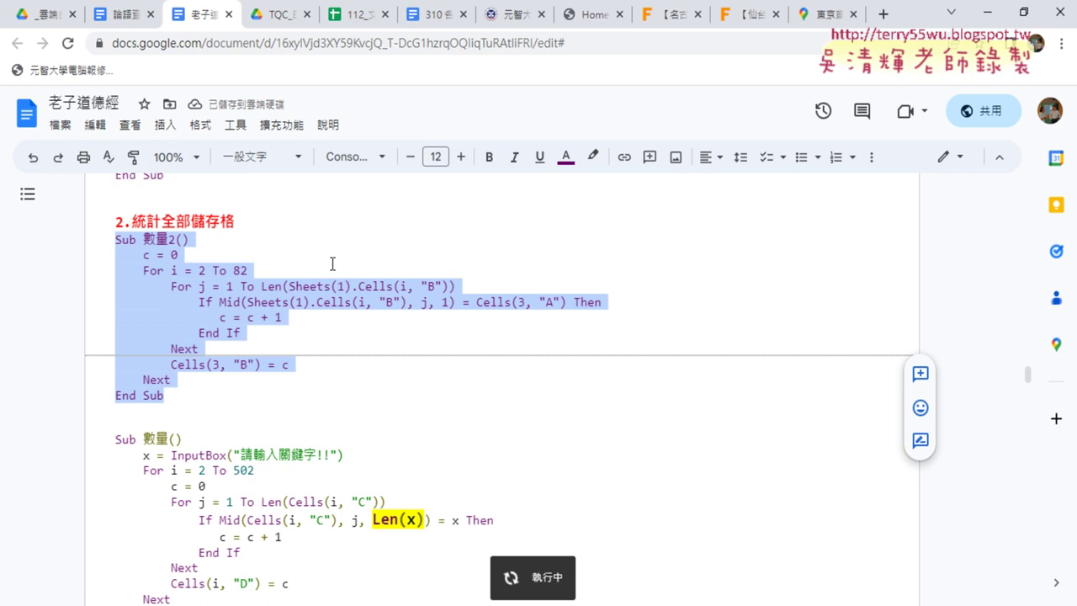
Step: Highlight the For i = 2 To 82 line and the outer loop's Next in yellow
scroll(336, 269, "up", 1)
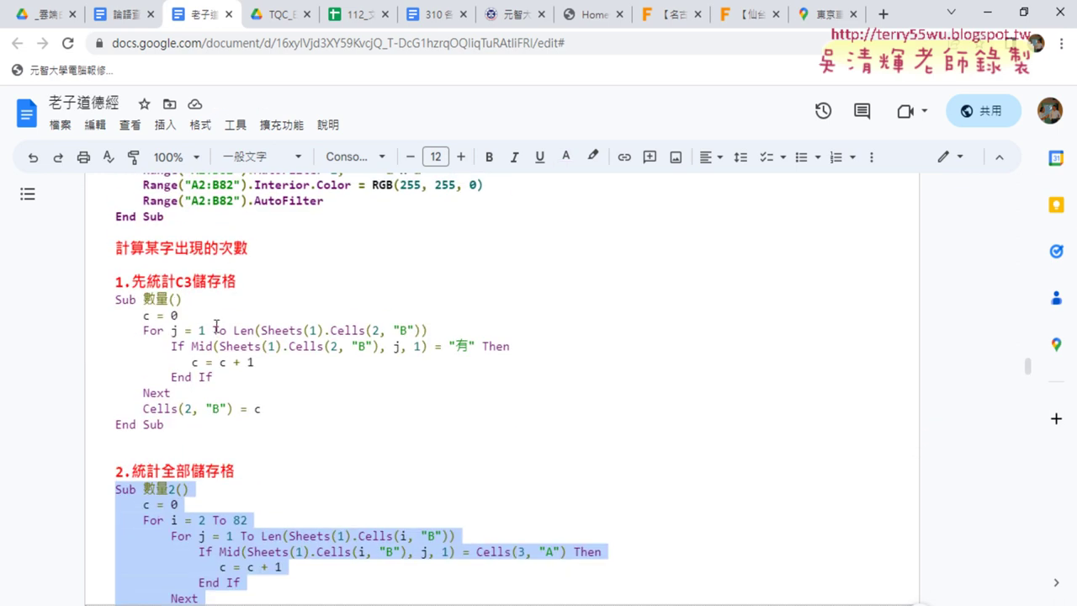
mouse_move(295, 349)
left_mouse_down()
mouse_move(142, 341)
mouse_move(143, 354)
left_mouse_up()
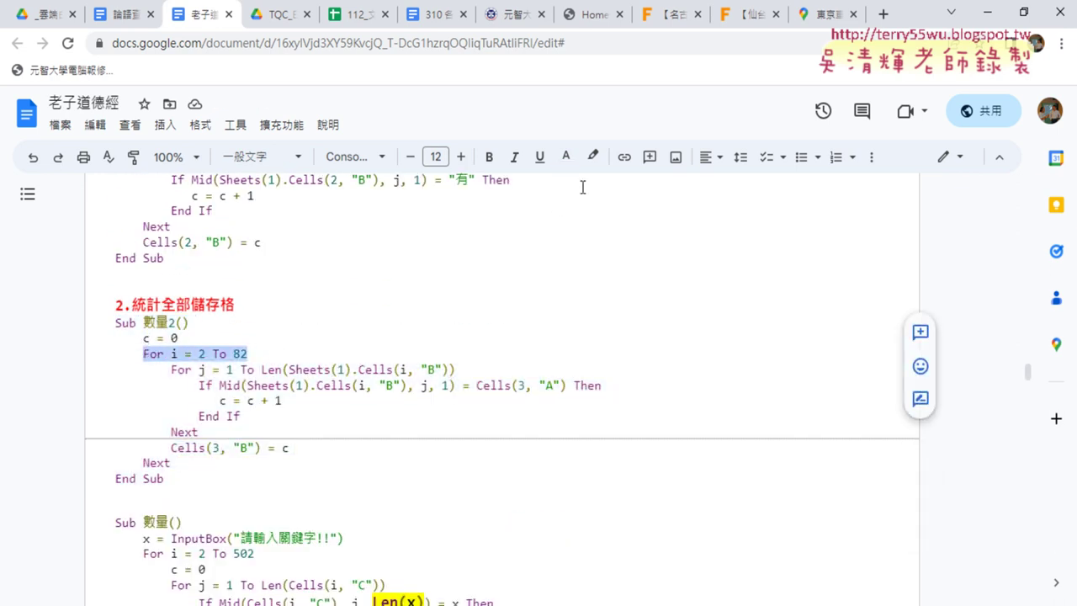
left_click(593, 157)
left_click(651, 239)
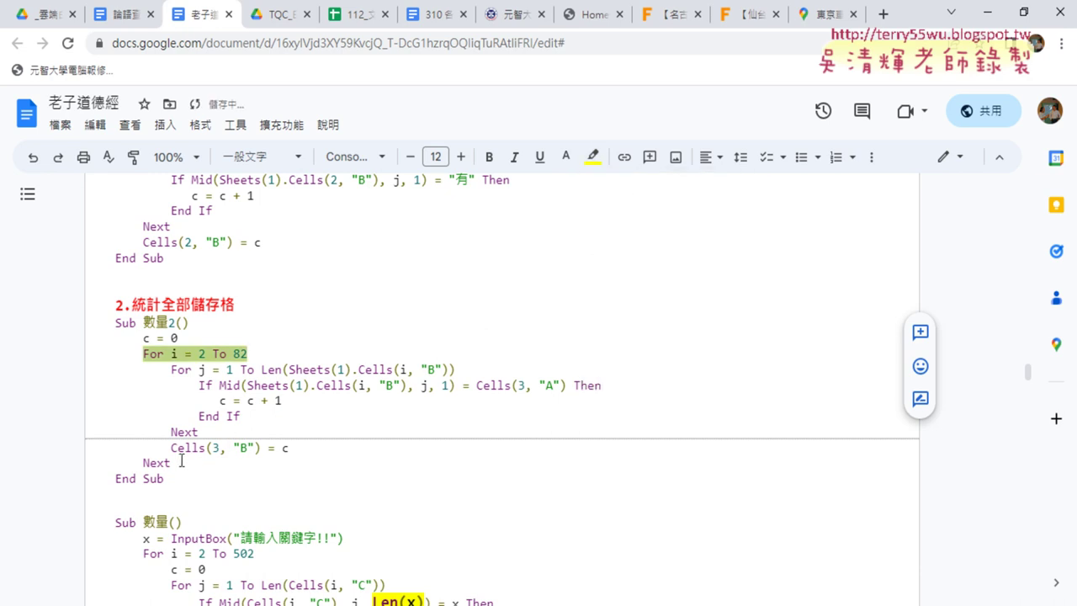
double_click(157, 462)
left_click(593, 157)
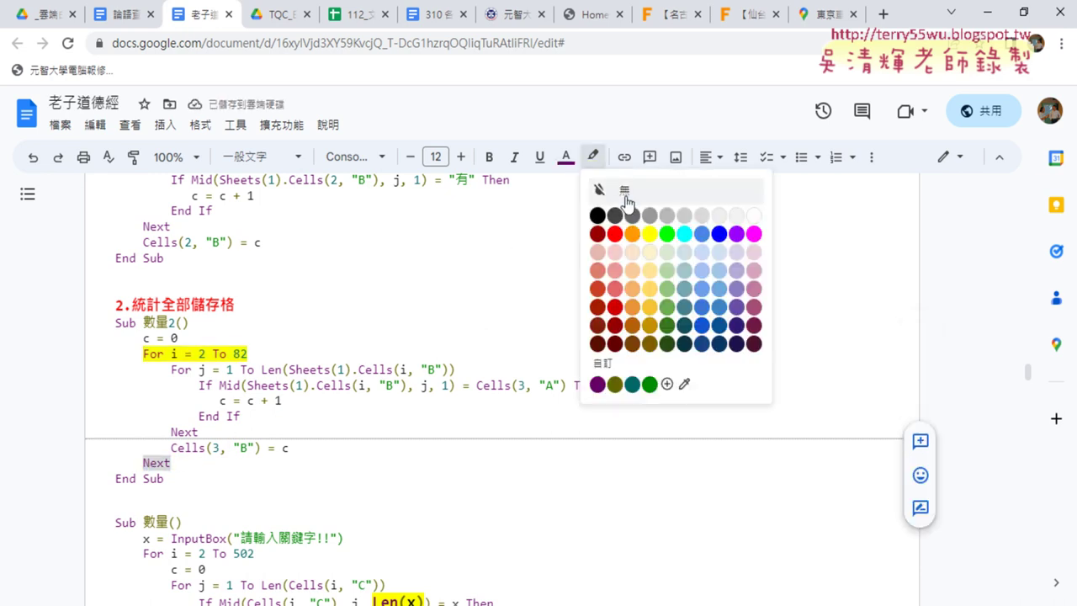
left_click(649, 240)
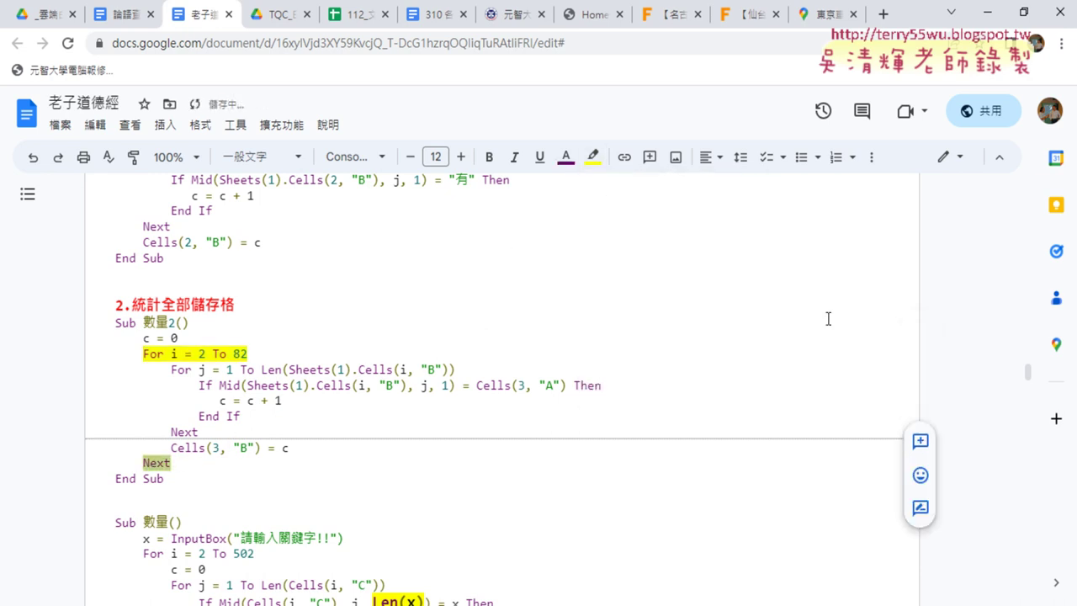
Step: Highlight Cells(3, "A") and the 3 in Cells(3, "B") in yellow, then return to Excel
left_click_drag(566, 386, 477, 385)
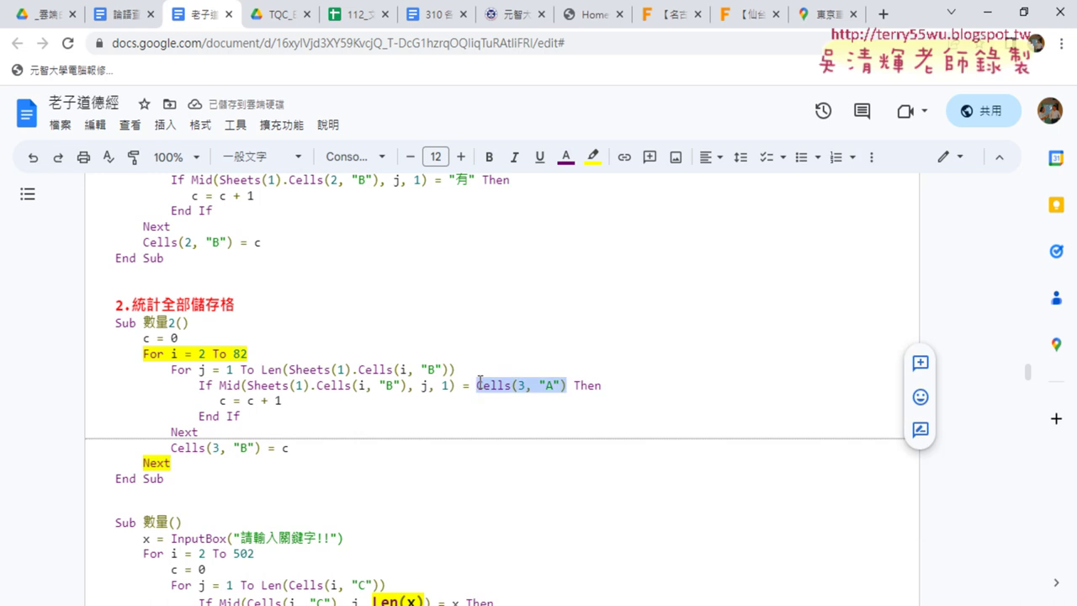
left_click(593, 157)
left_click(651, 239)
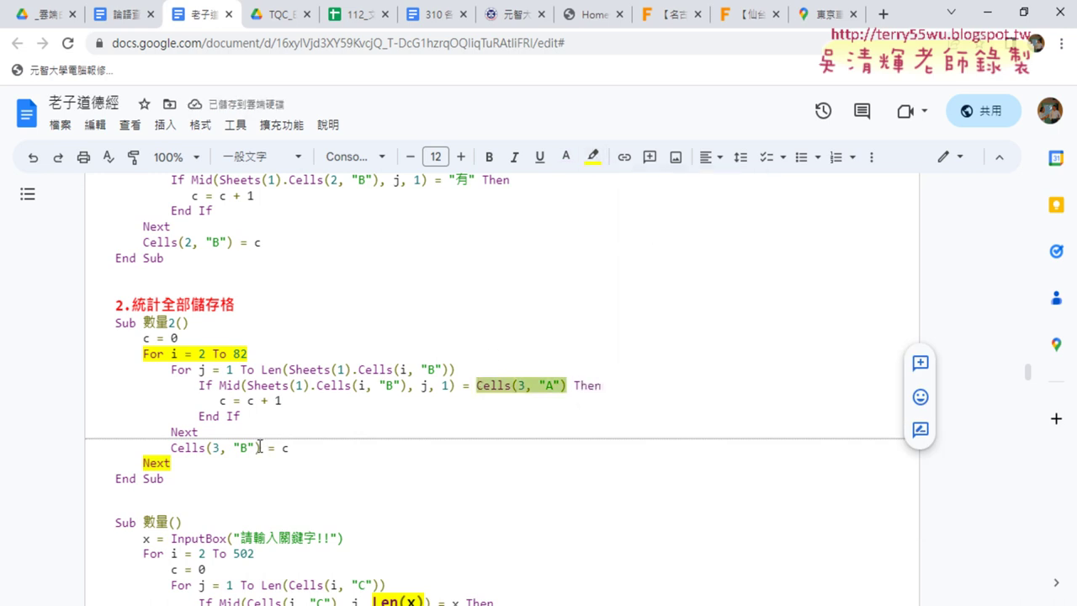
left_click_drag(261, 448, 220, 447)
left_click(209, 448)
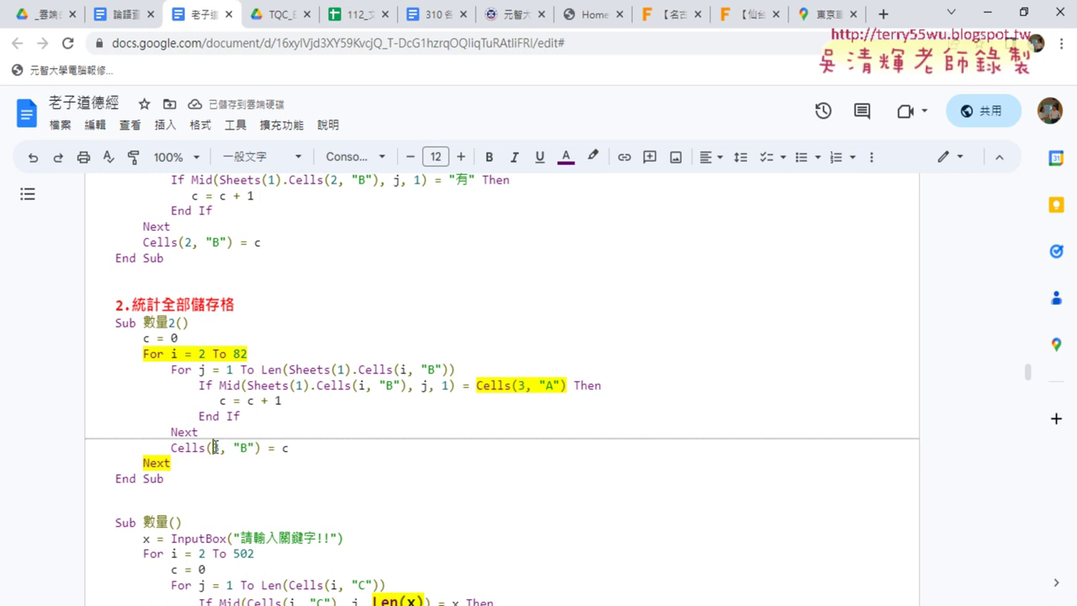
left_click(593, 156)
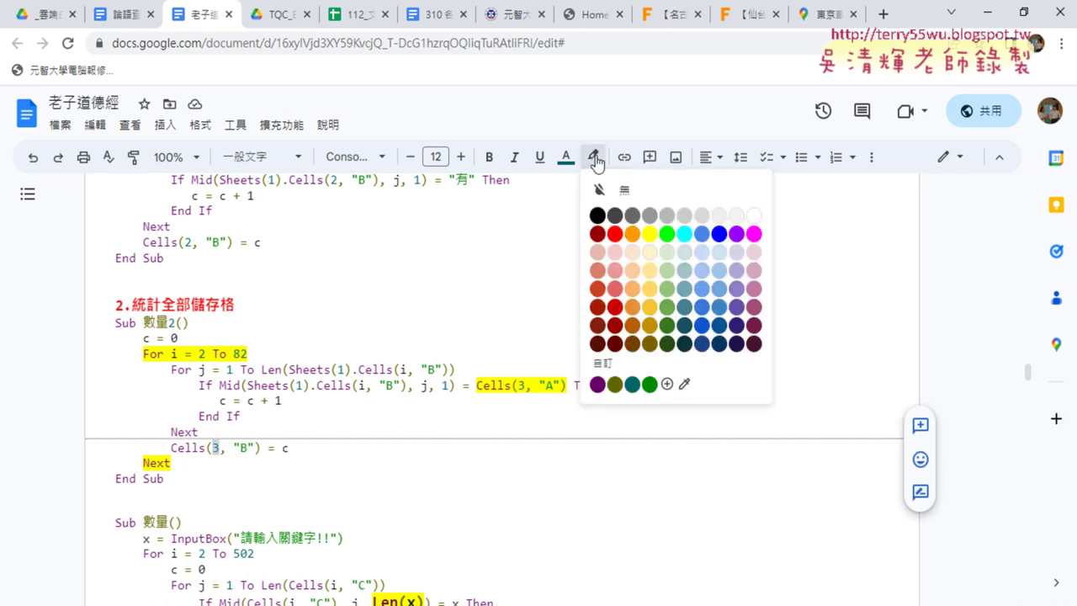
left_click(649, 234)
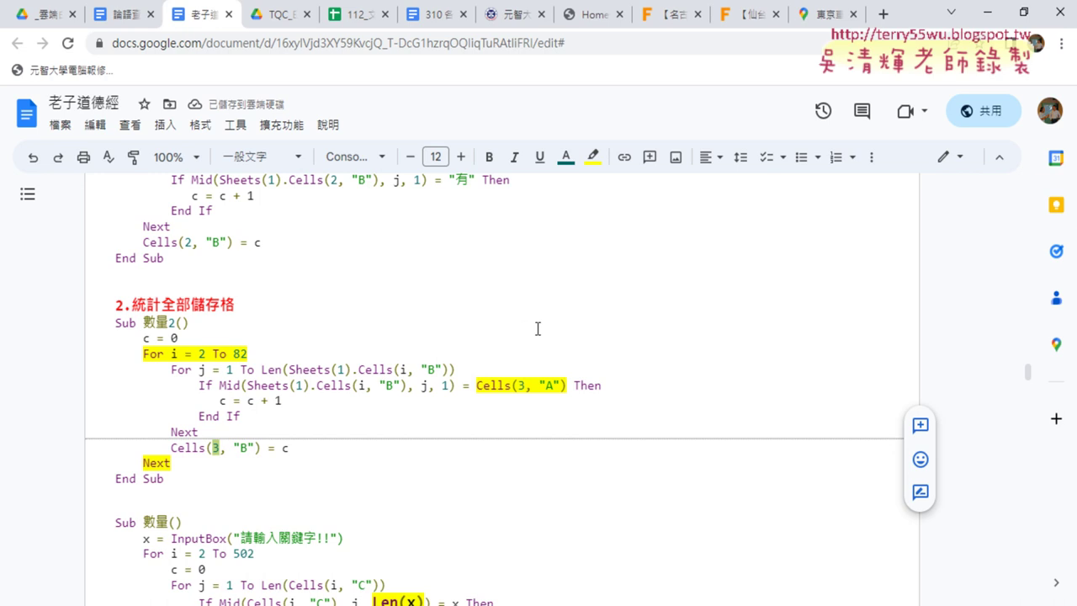
left_click(987, 13)
Step: Select B2:B11, the count cells beside the ten keywords on the 詞頻統計 (2) sheet
left_click_drag(125, 221, 123, 391)
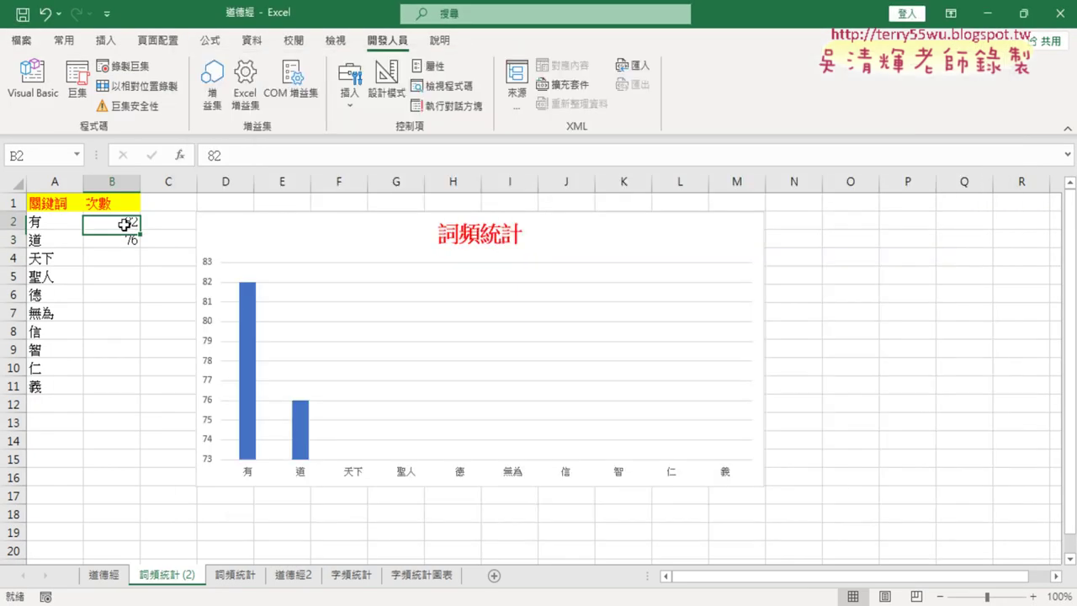